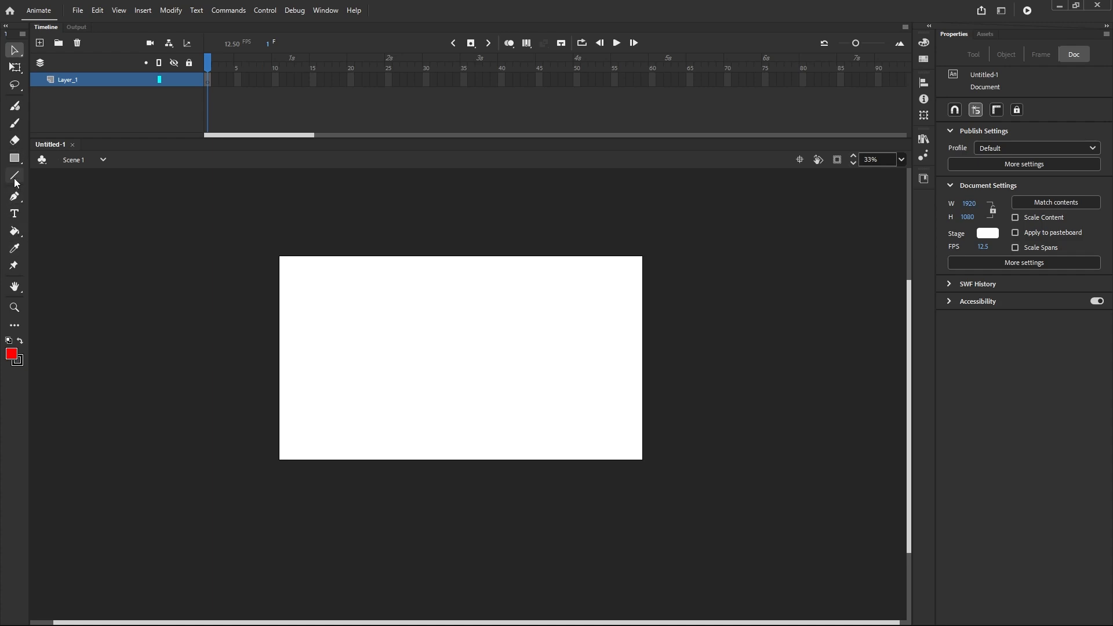
Add the static text "symbols" in the upper part of the stage.
click(16, 215)
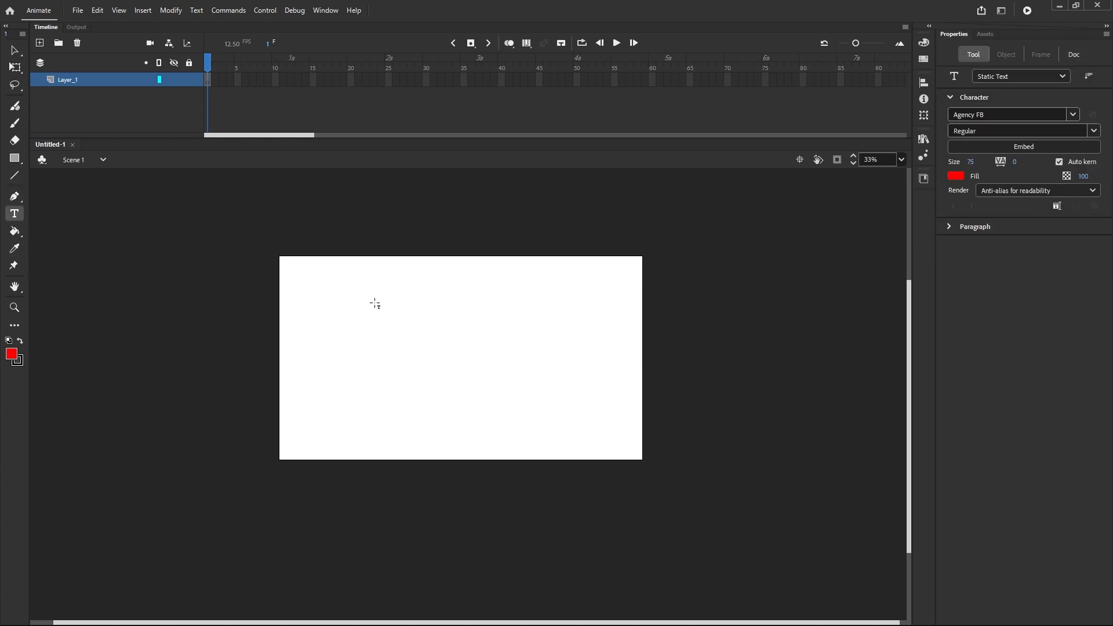
click(374, 303)
text(sy)
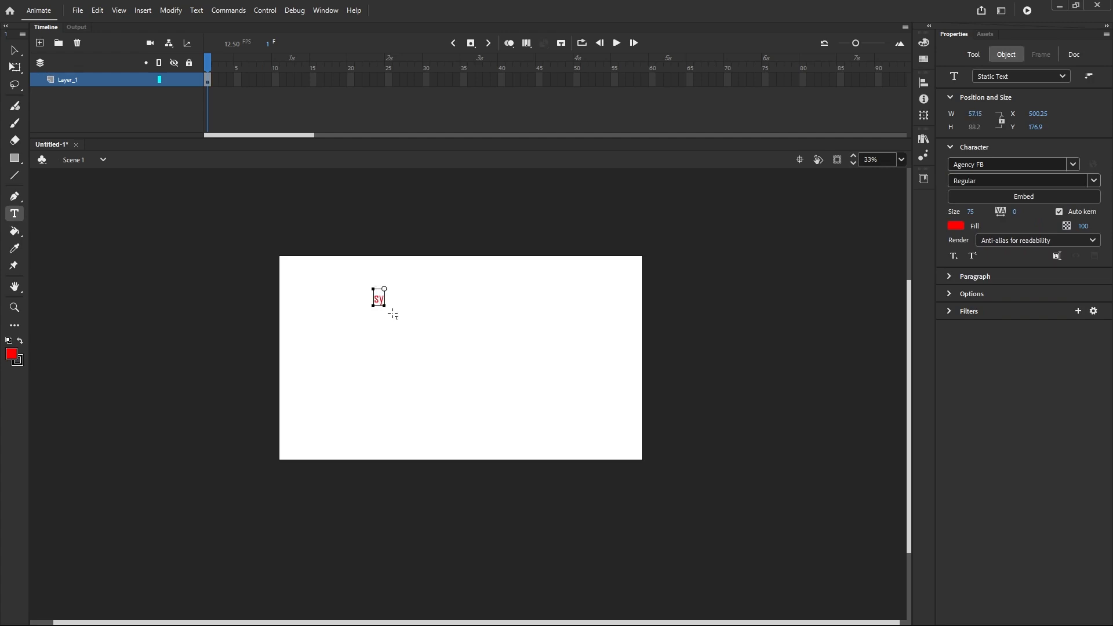
text(mbols)
click(14, 50)
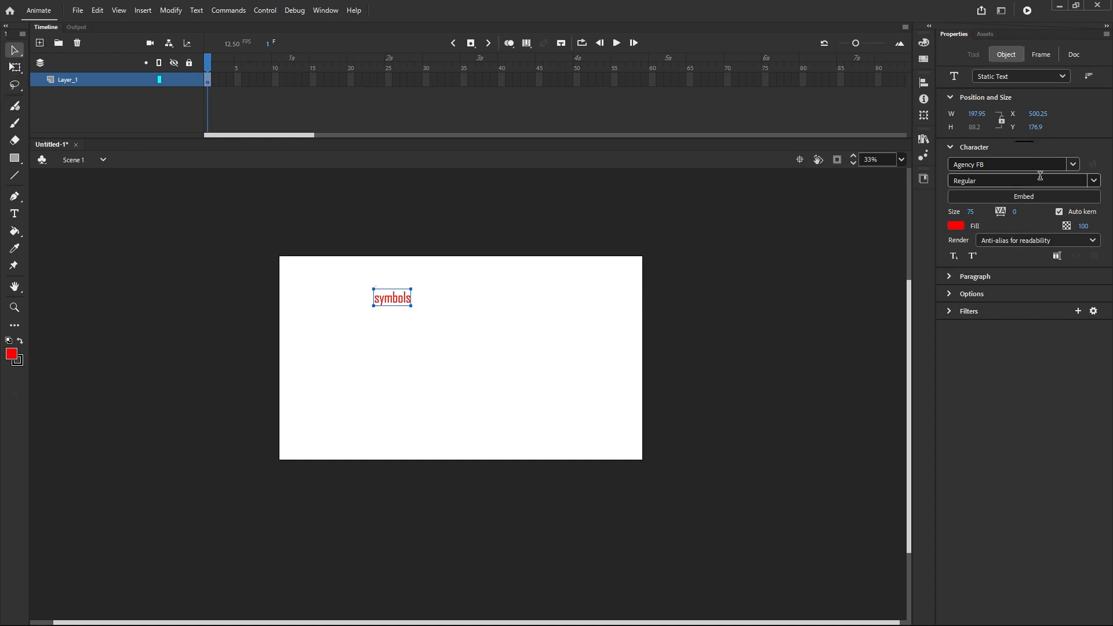
Set the "symbols" text to Arial Rounded MT Bold and move it to the upper centre of the stage.
click(1073, 165)
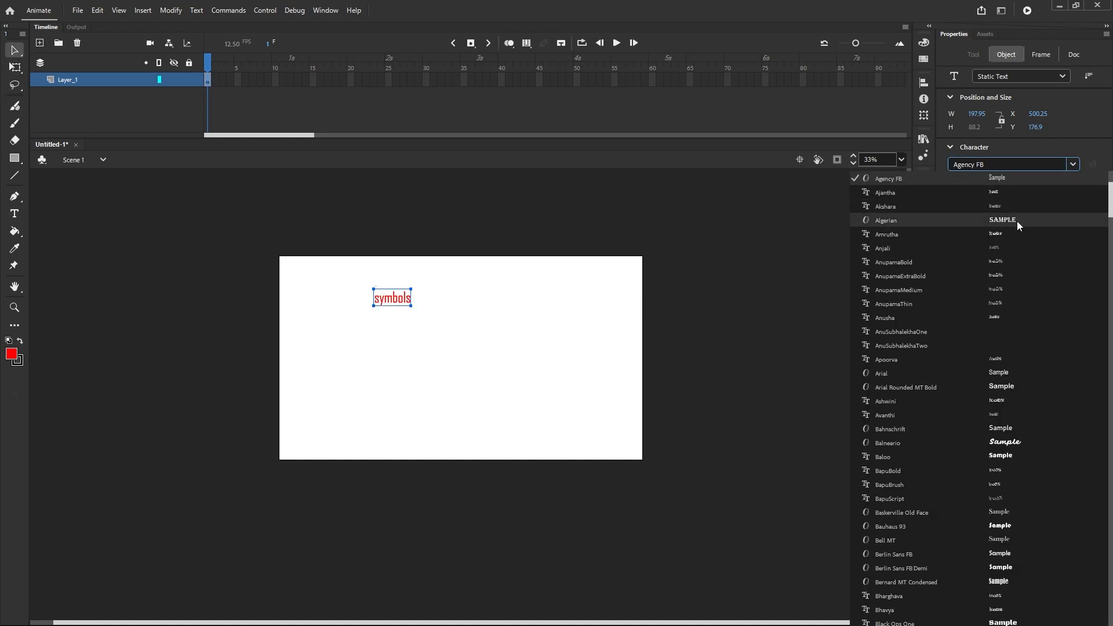
click(1001, 393)
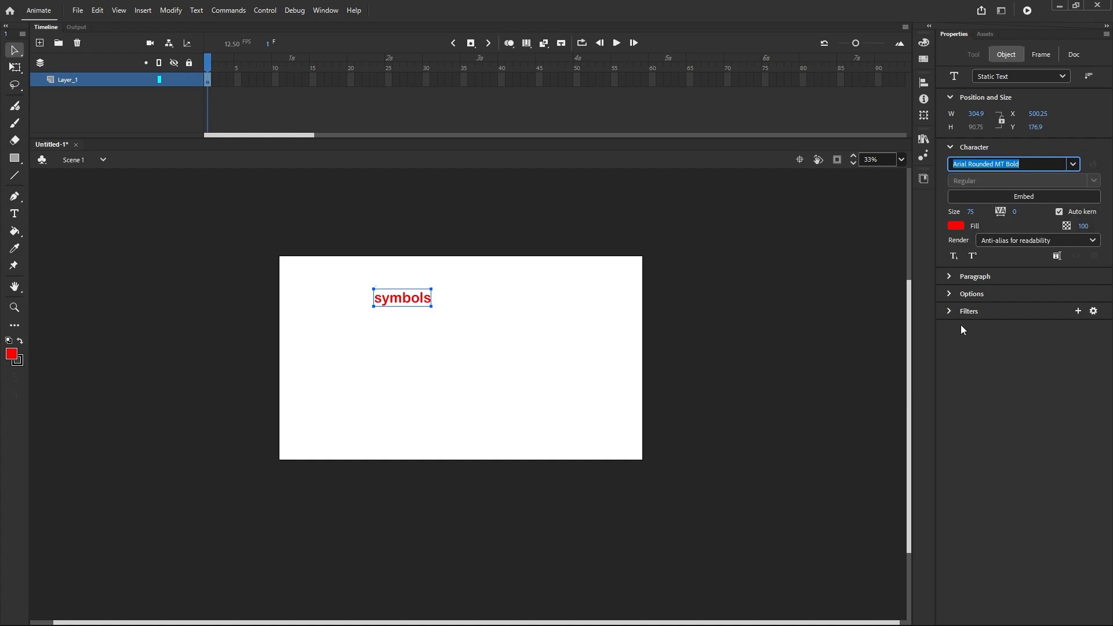
drag(410, 296, 465, 284)
click(552, 338)
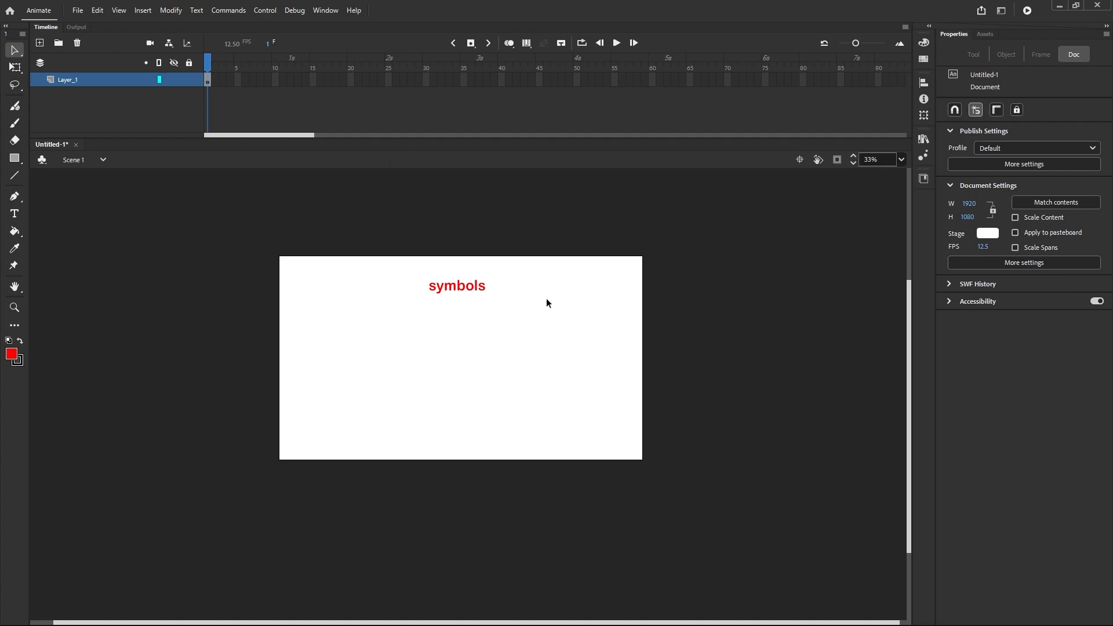
Switch to symbols.docx in Word, review the notes on symbols, instances, the library and symbol types, and return to Animate.
click(901, 611)
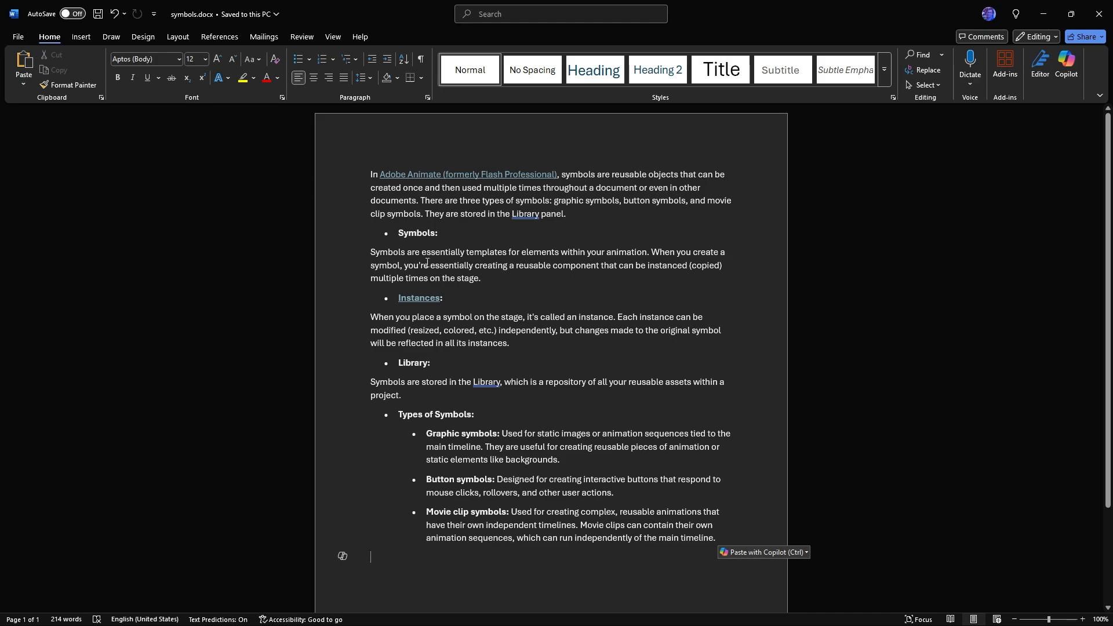
scroll(432, 252, down, 3)
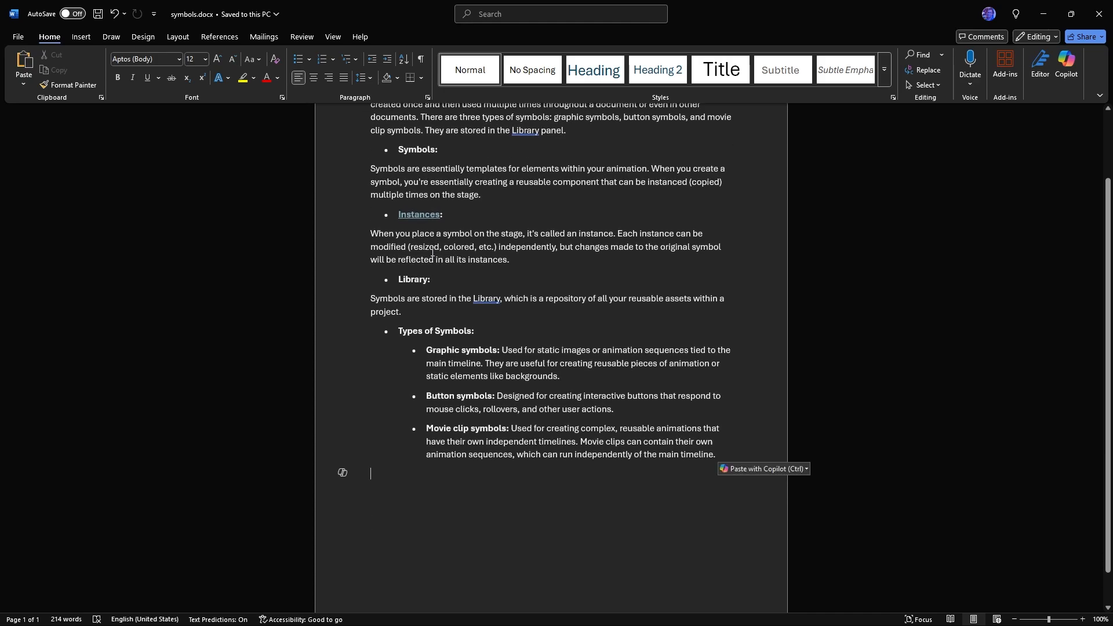
scroll(440, 314, up, 2)
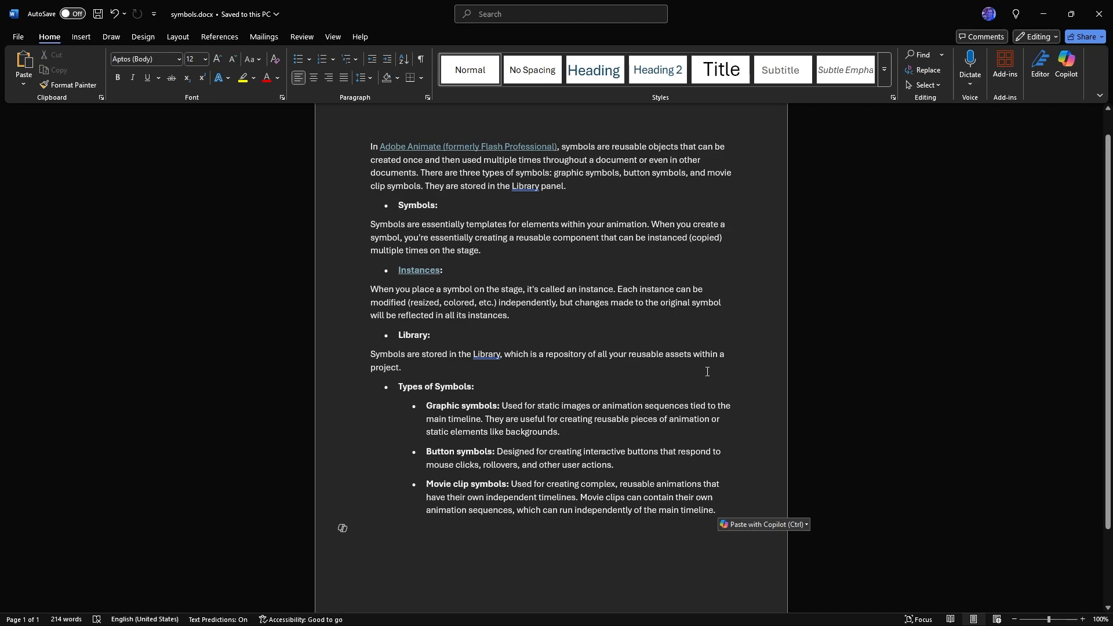
scroll(559, 323, down, 1)
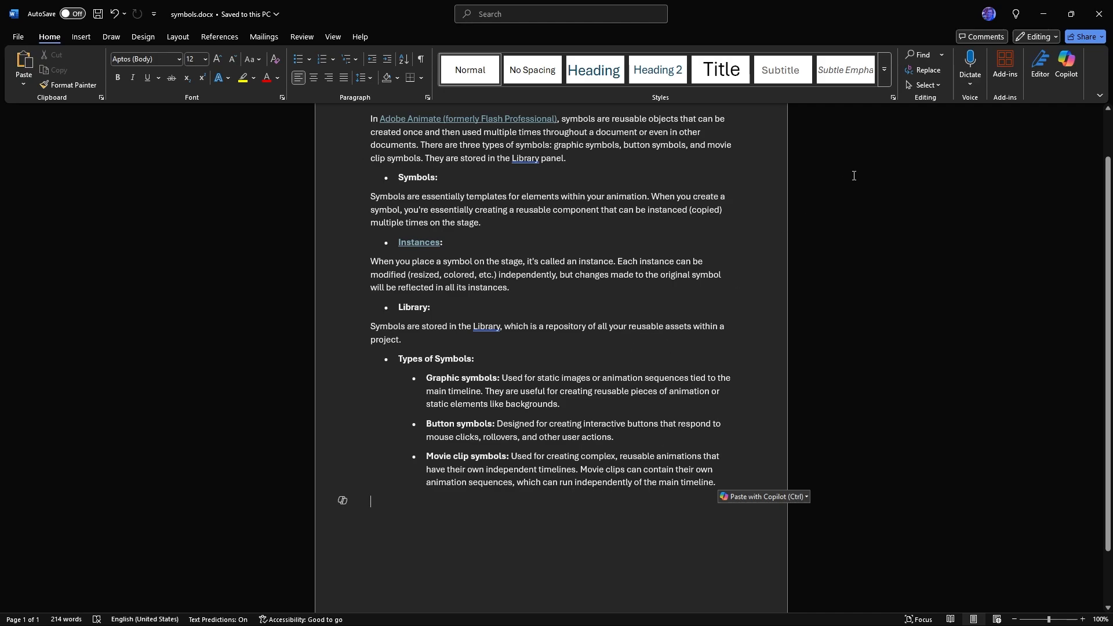
click(774, 615)
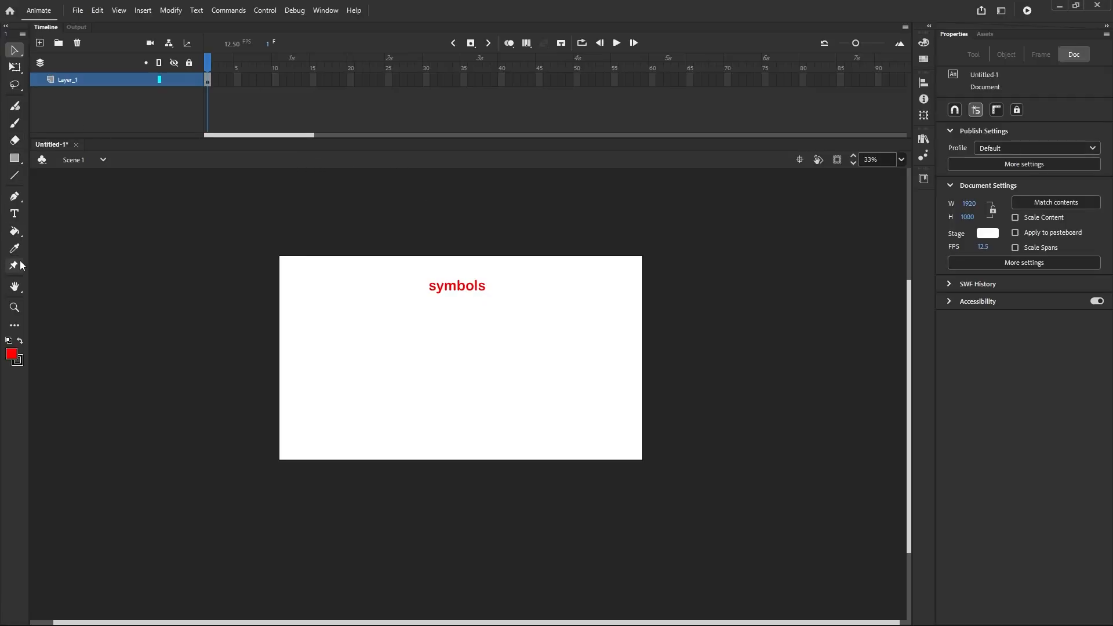
Add the text "graphic symbols" below the heading near the stage's left edge and set its size to 51.
click(15, 214)
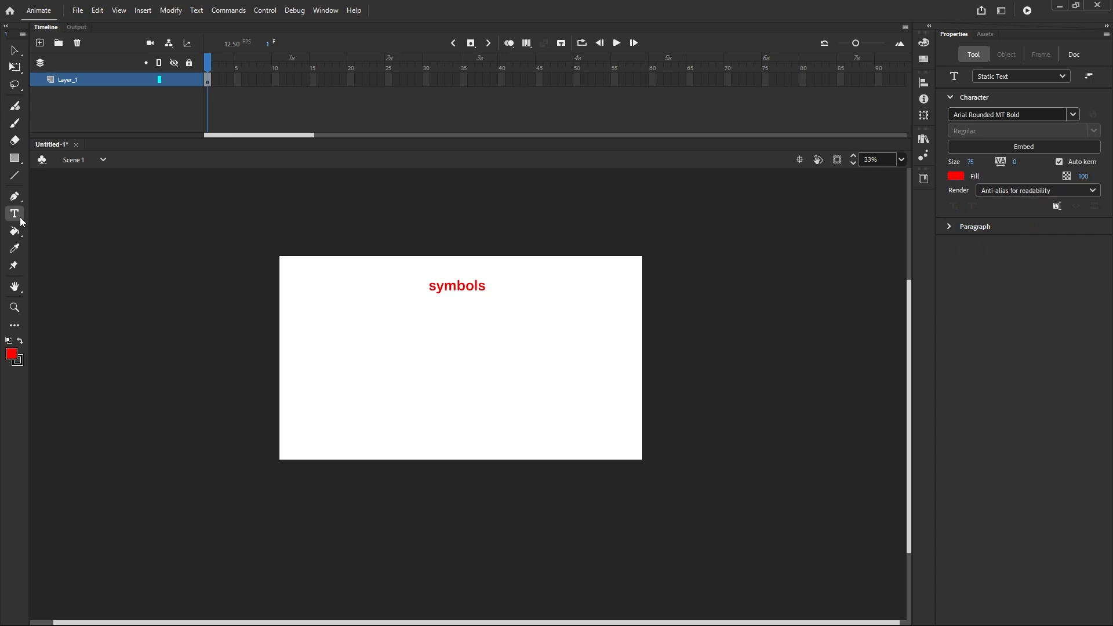
click(326, 341)
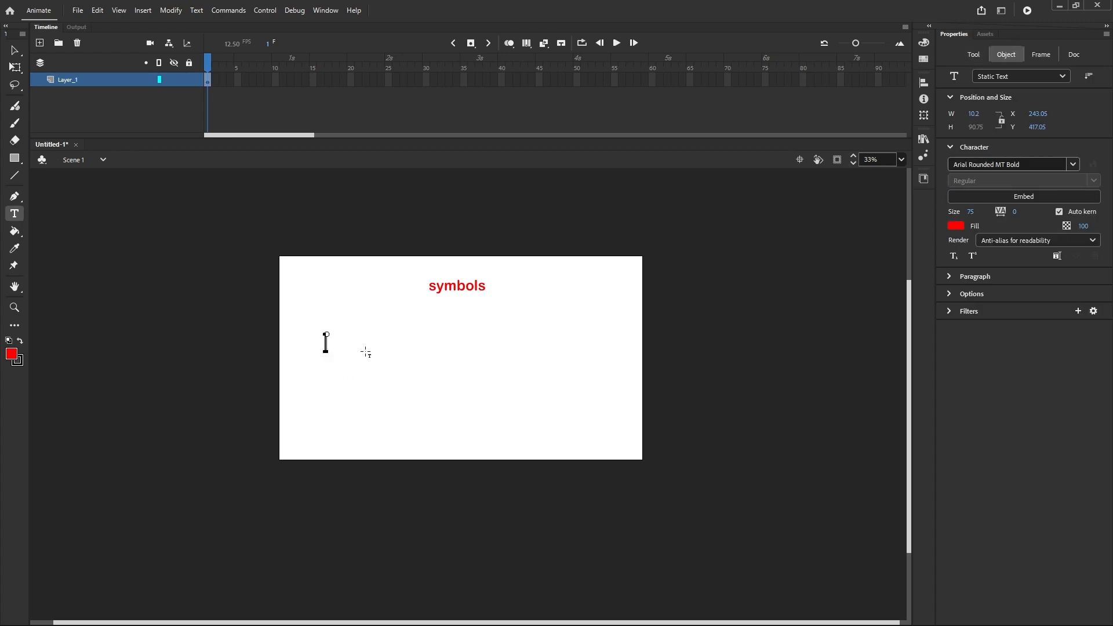
text(graphic sy)
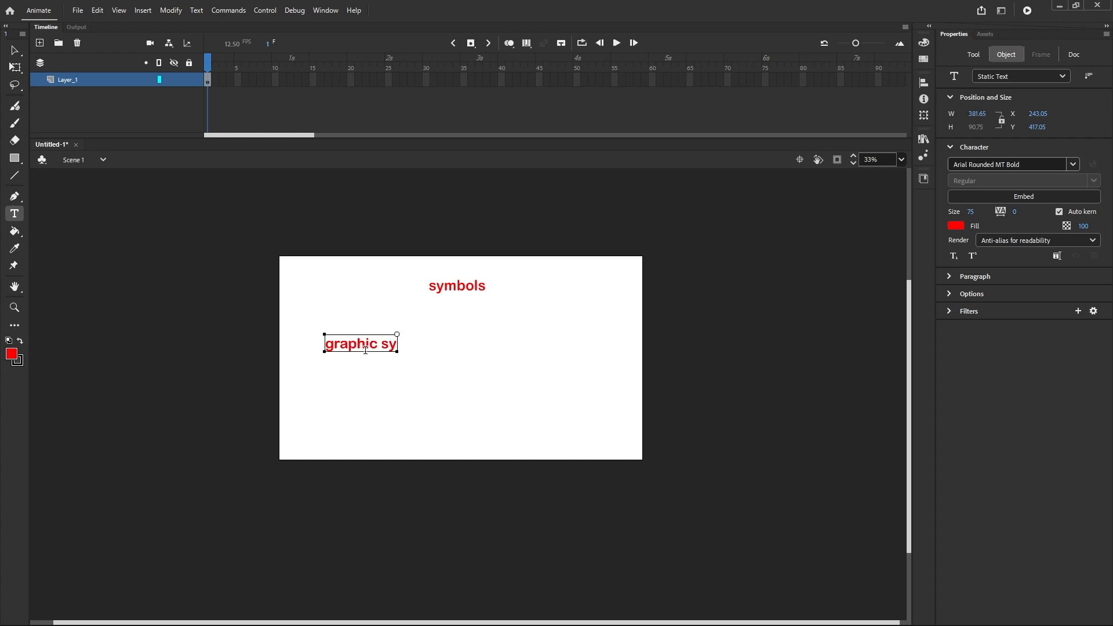
text(mbols)
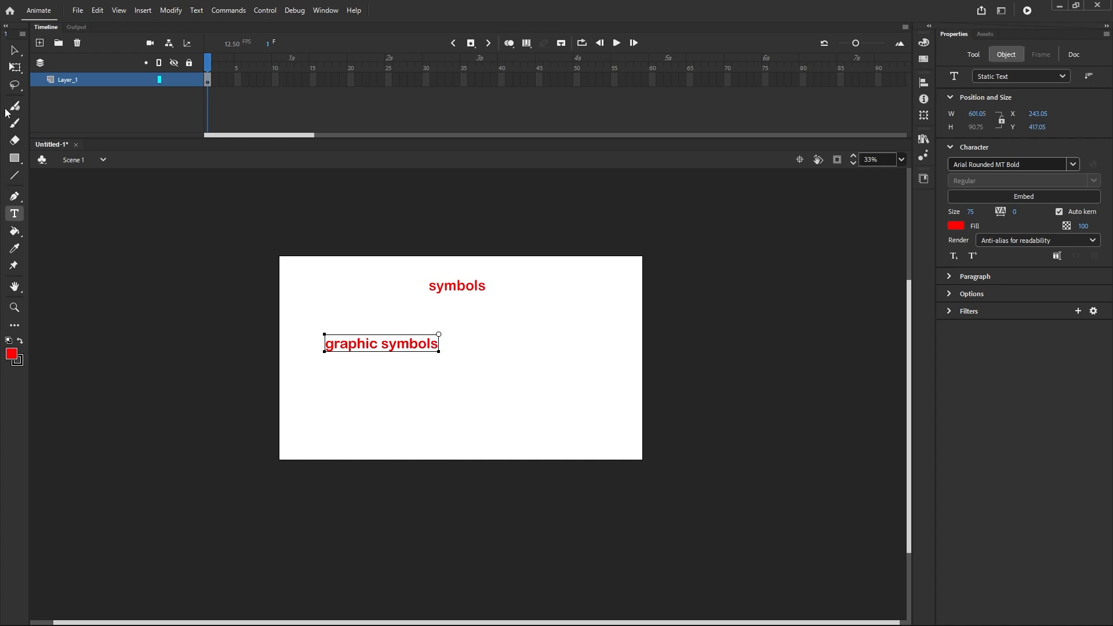
click(16, 51)
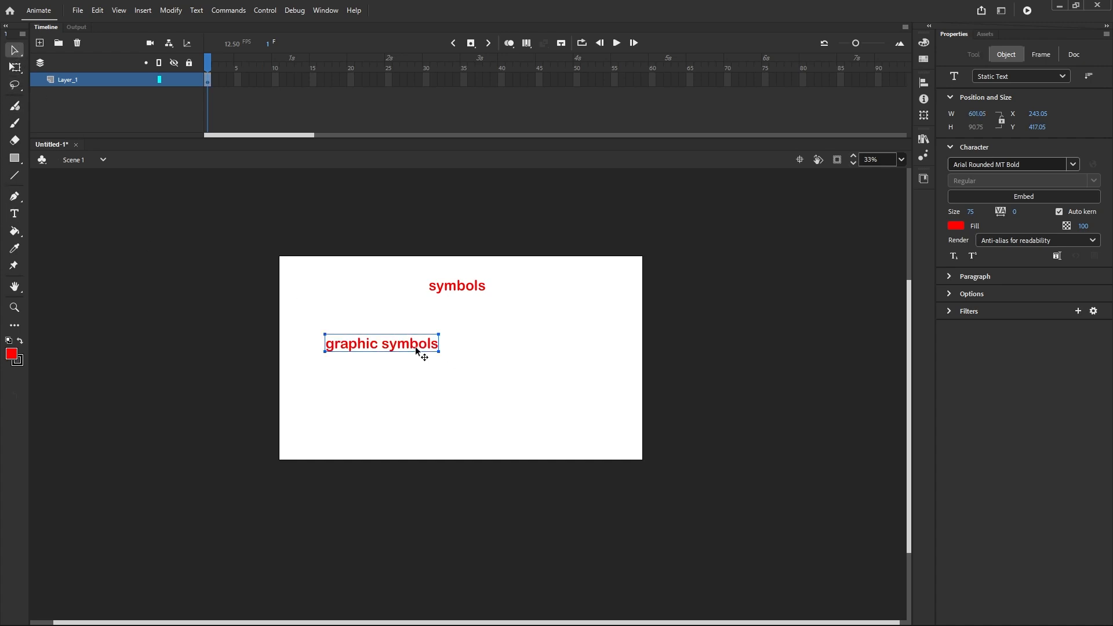
drag(416, 344, 400, 319)
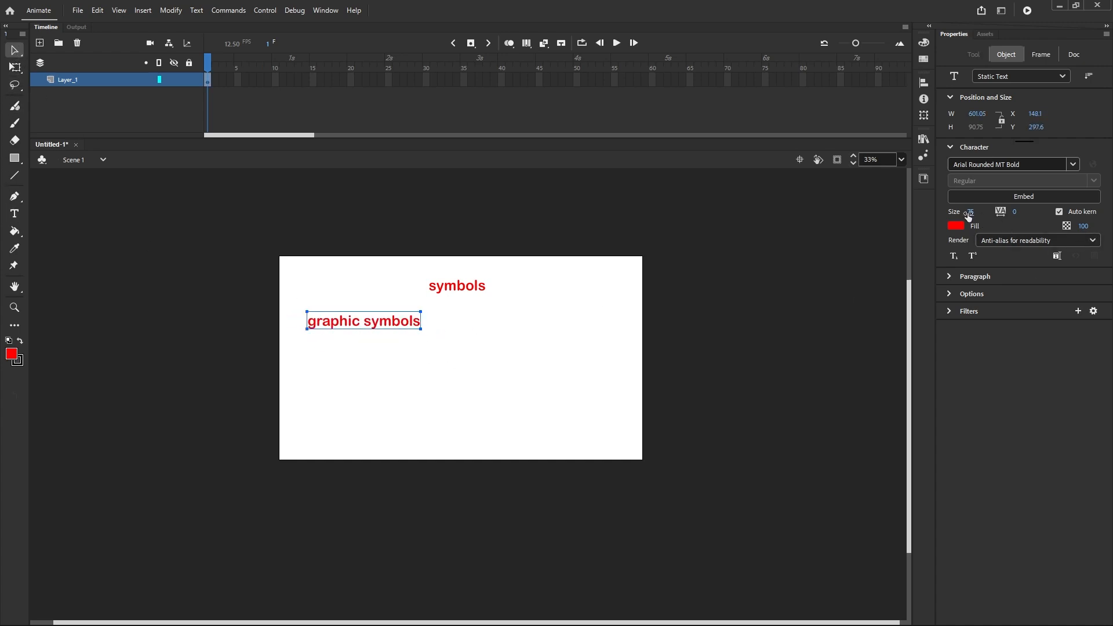
drag(969, 217, 941, 224)
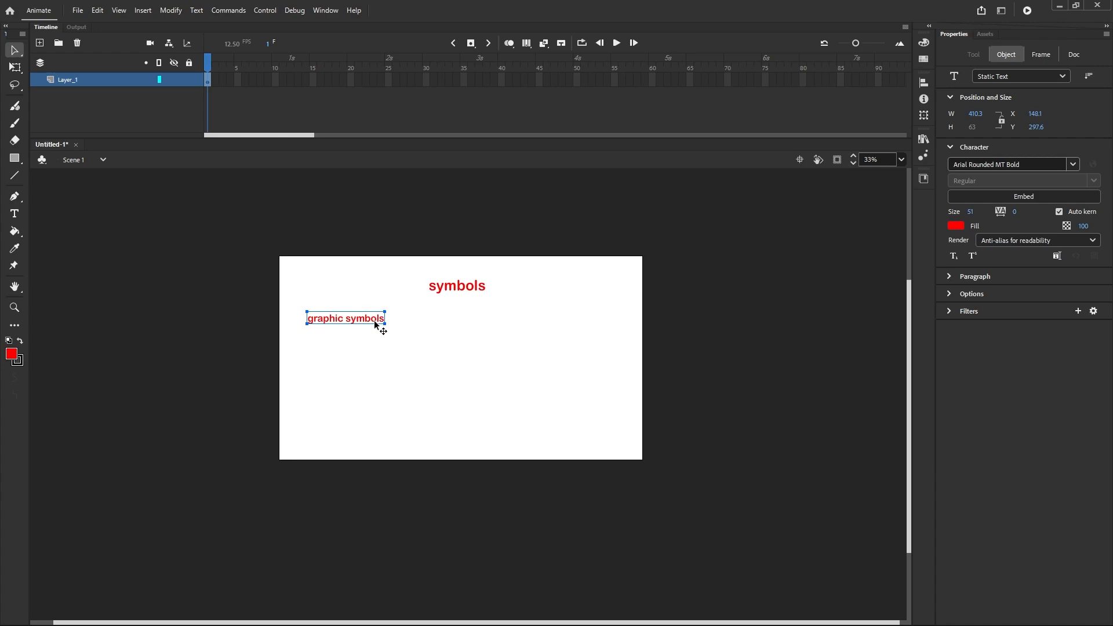
Duplicate the "graphic symbols" text directly below itself and change the copy to "button symbols".
alt+drag(374, 320, 374, 339)
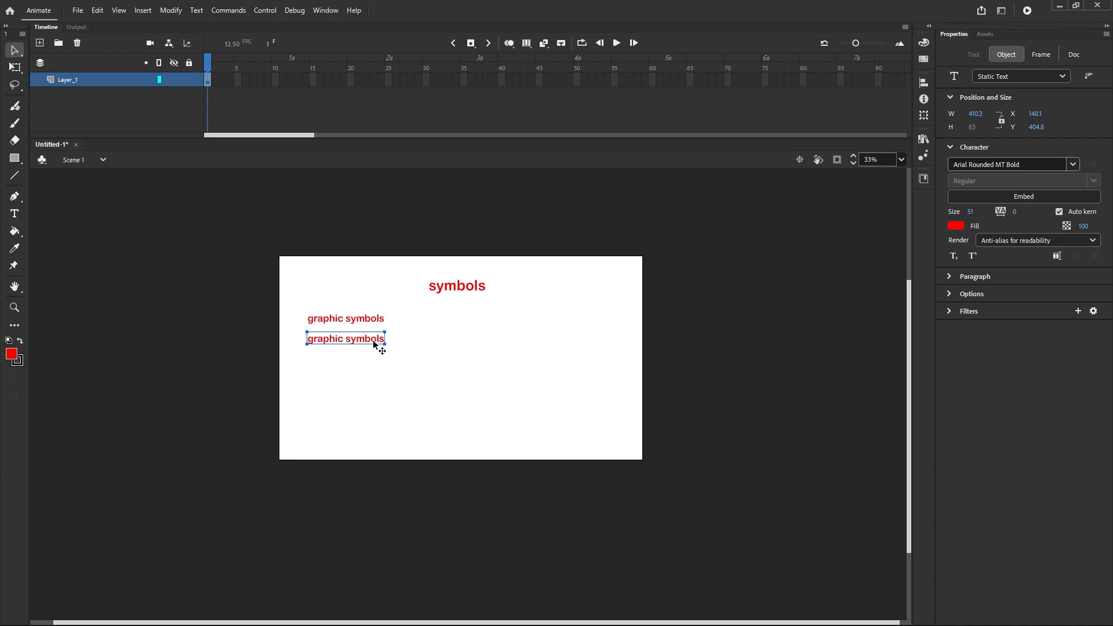
double_click(348, 337)
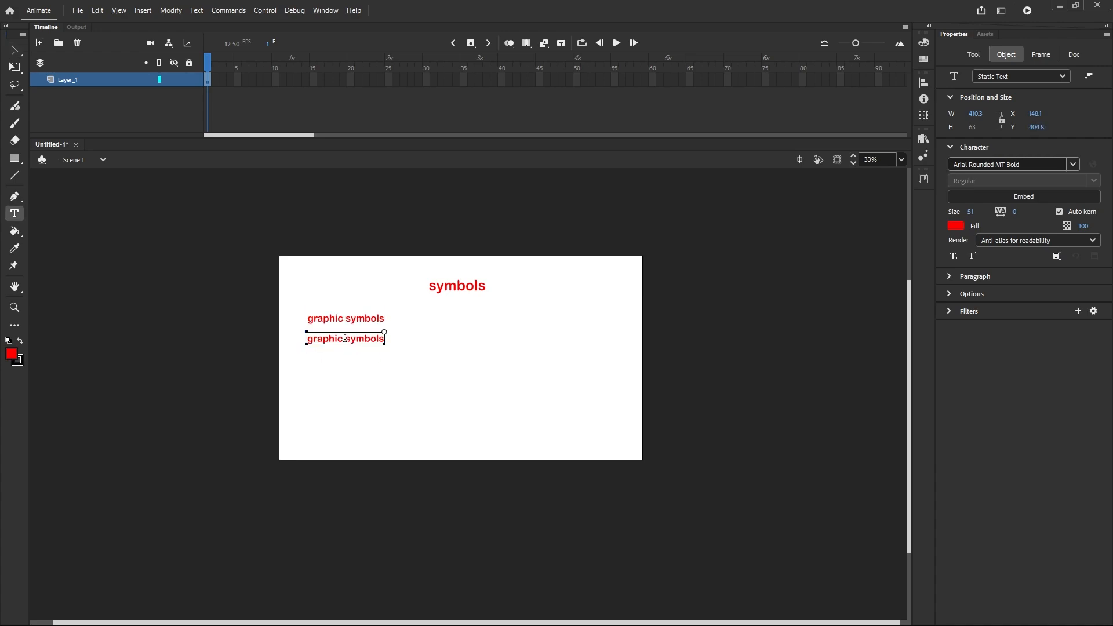
drag(346, 338, 283, 339)
text(u)
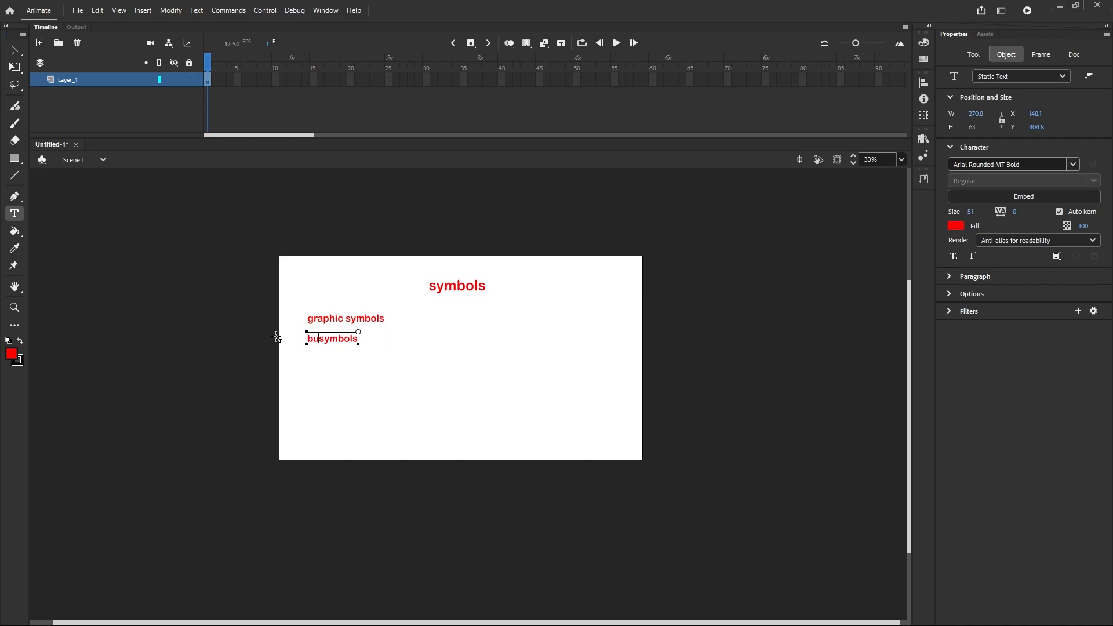
text(tton)
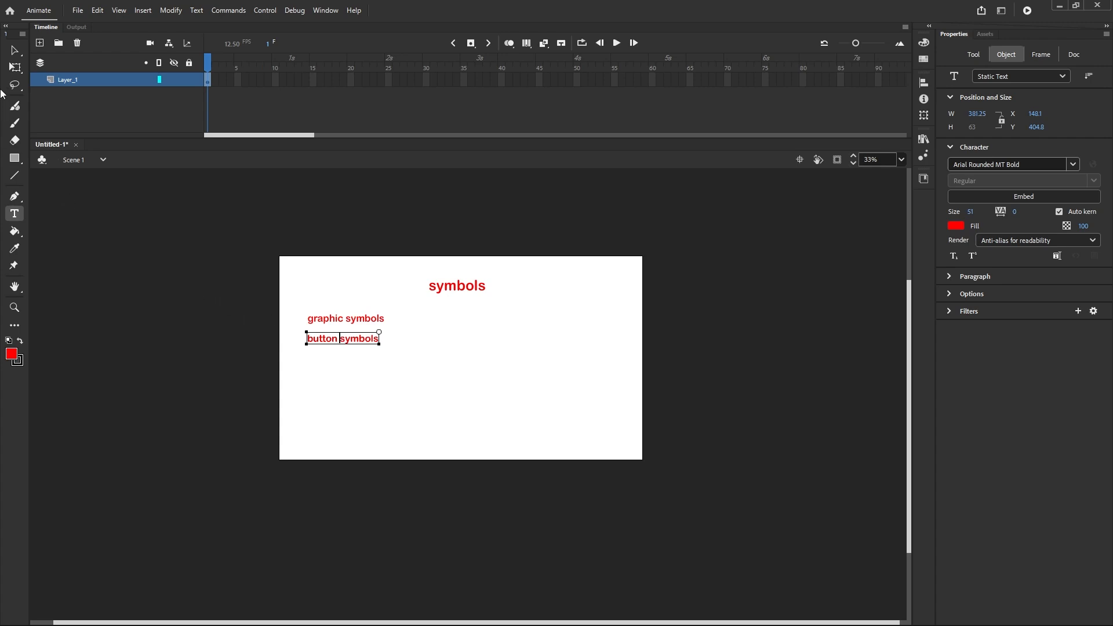
click(14, 50)
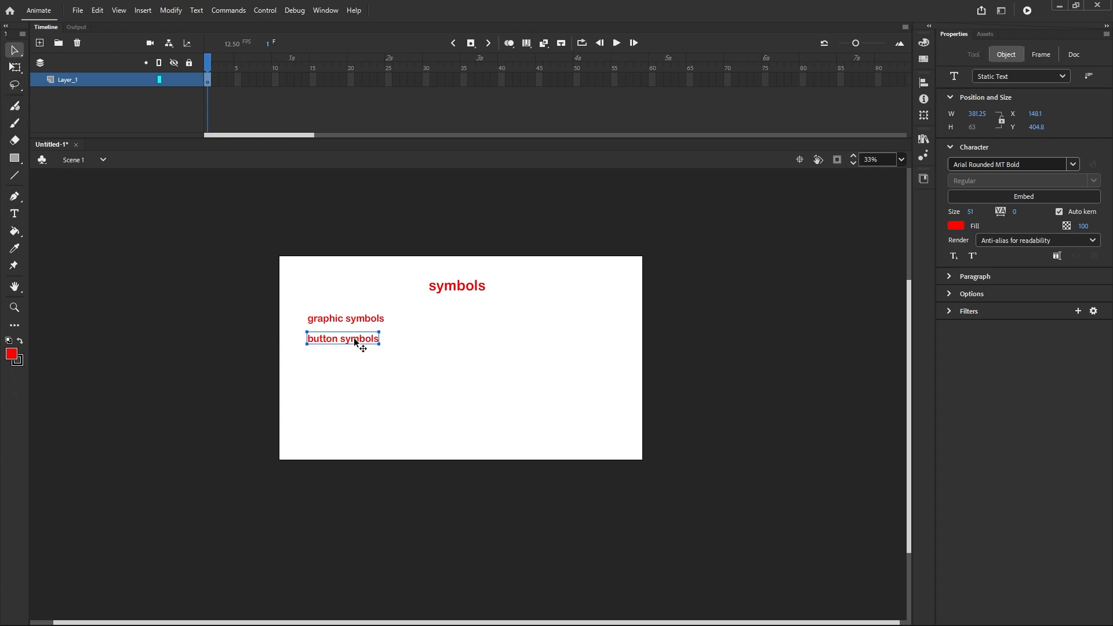
Duplicate the "button symbols" text directly below itself and change the copy to "movie clip symbols".
alt+drag(354, 338, 293, 363)
key(t)
click(339, 358)
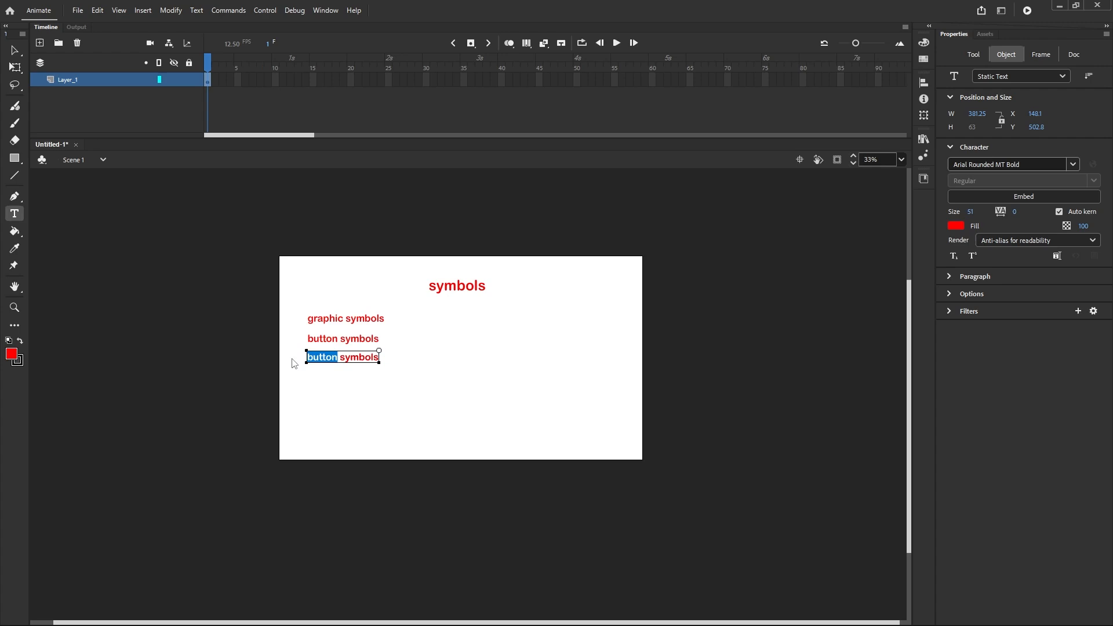
text(movie)
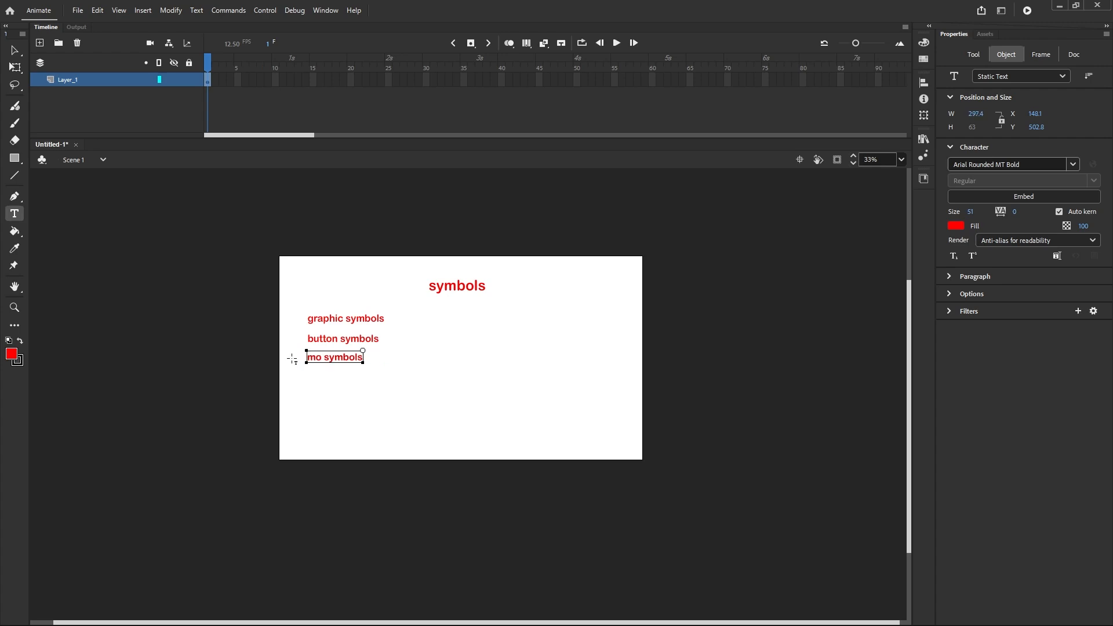
text( clip)
text( symb)
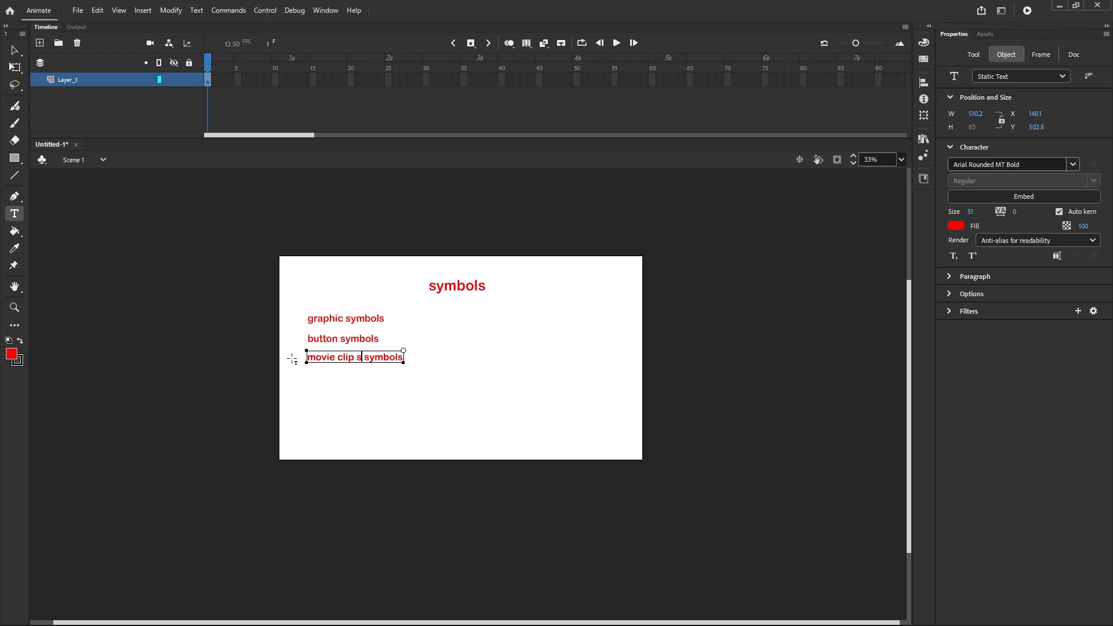
text(ols)
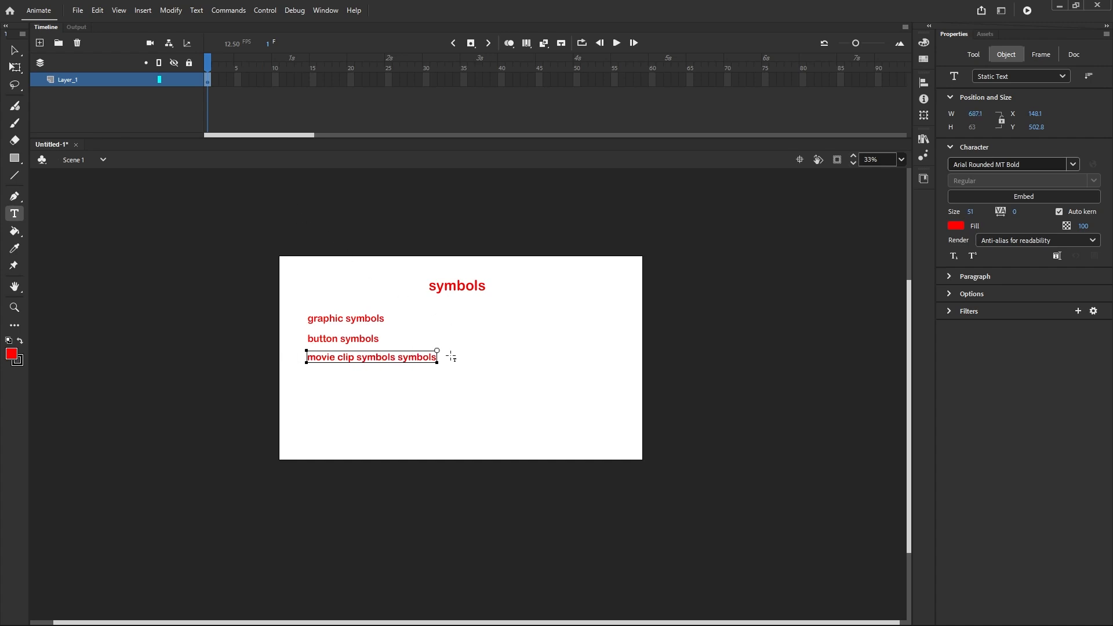
key(BackSpace)
key(BackSpace)
key(BackSpace)
key(BackSpace)
key(BackSpace)
key(BackSpace)
key(BackSpace)
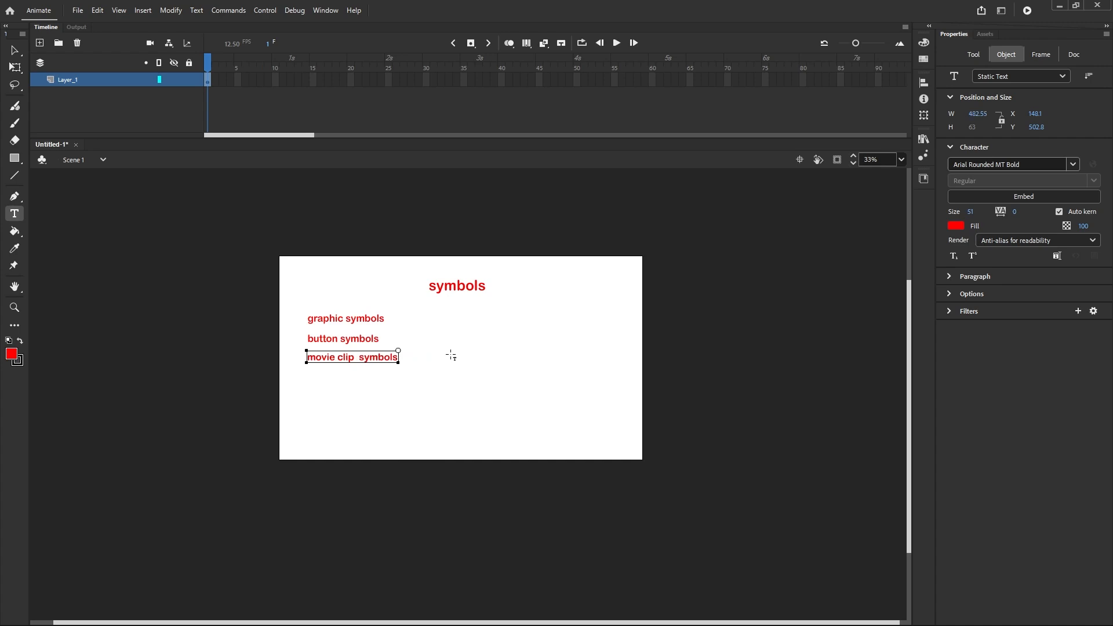
key(BackSpace)
click(15, 51)
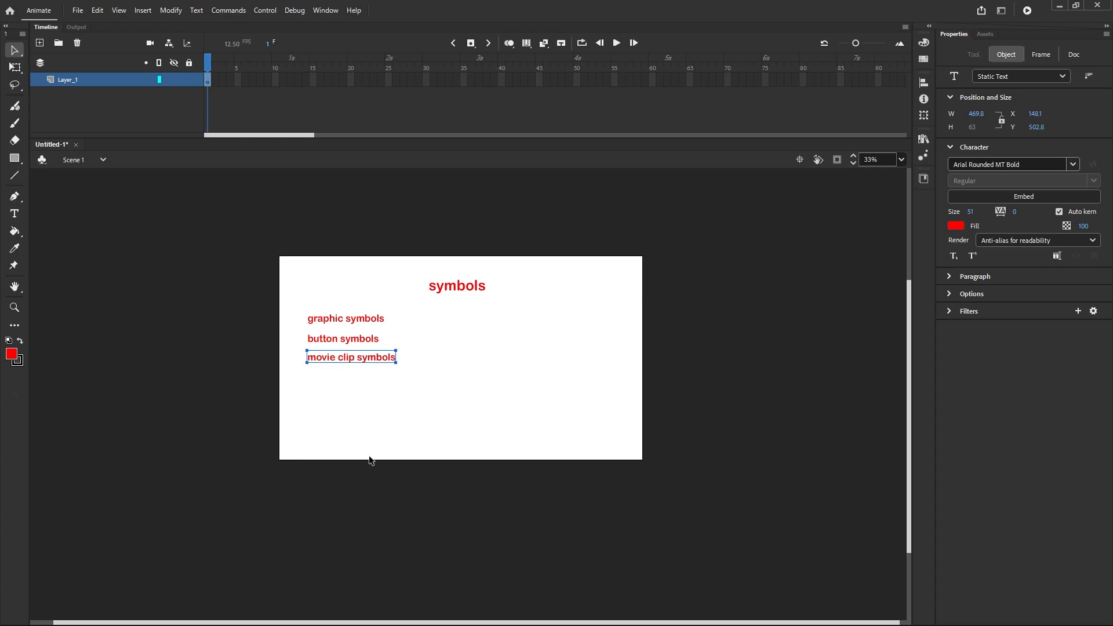
click(400, 404)
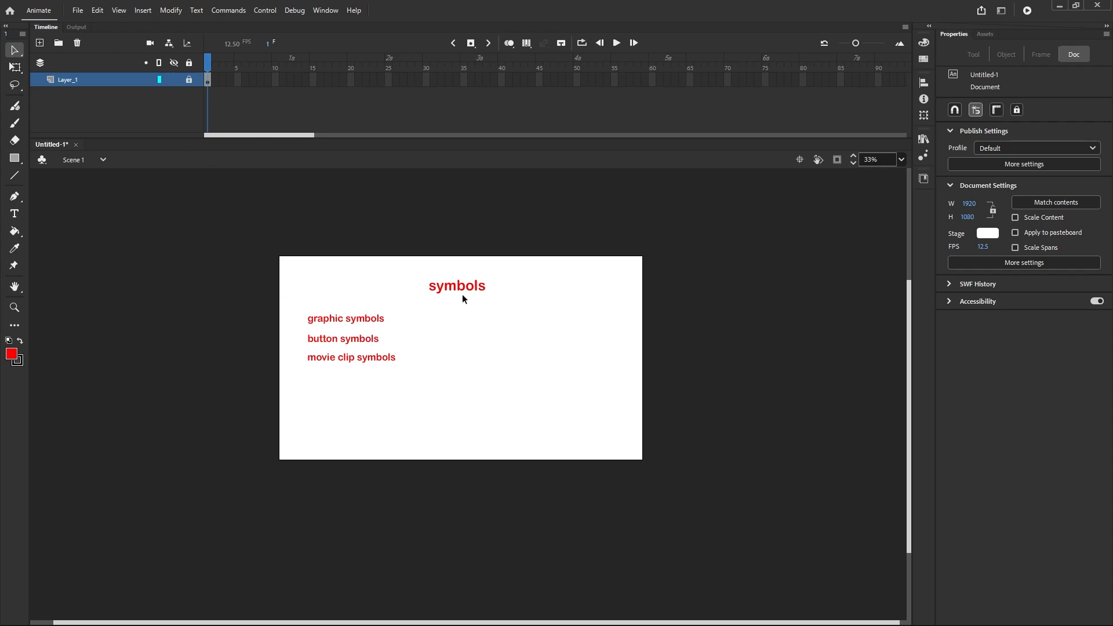
Hide Layer_1 with the text and activate the Rectangle tool from the group of shape tools.
click(174, 80)
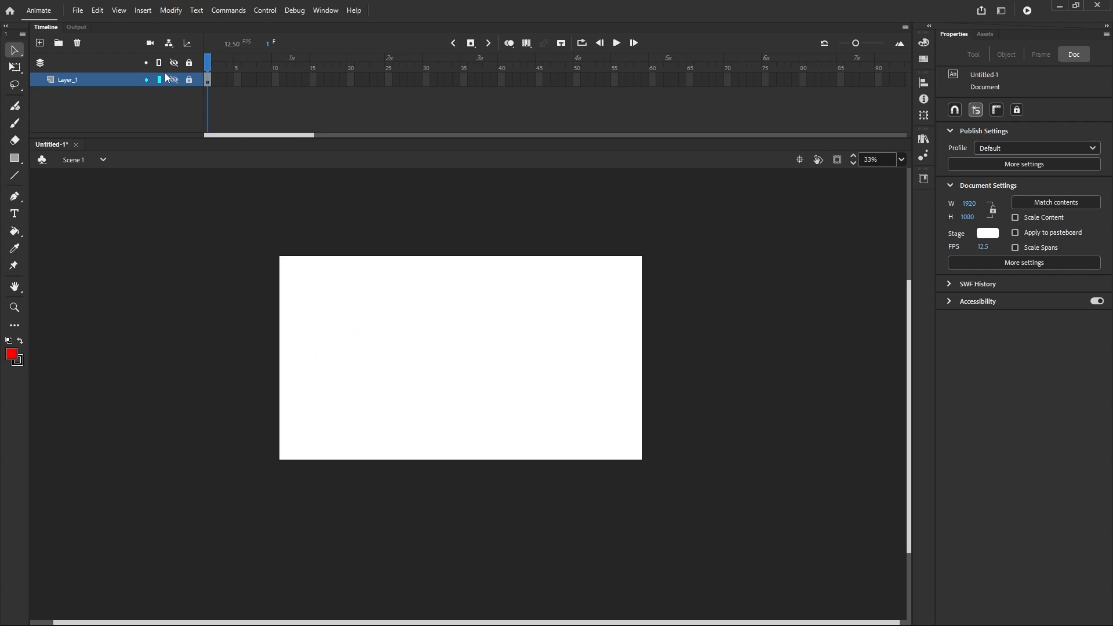
click(18, 162)
click(19, 163)
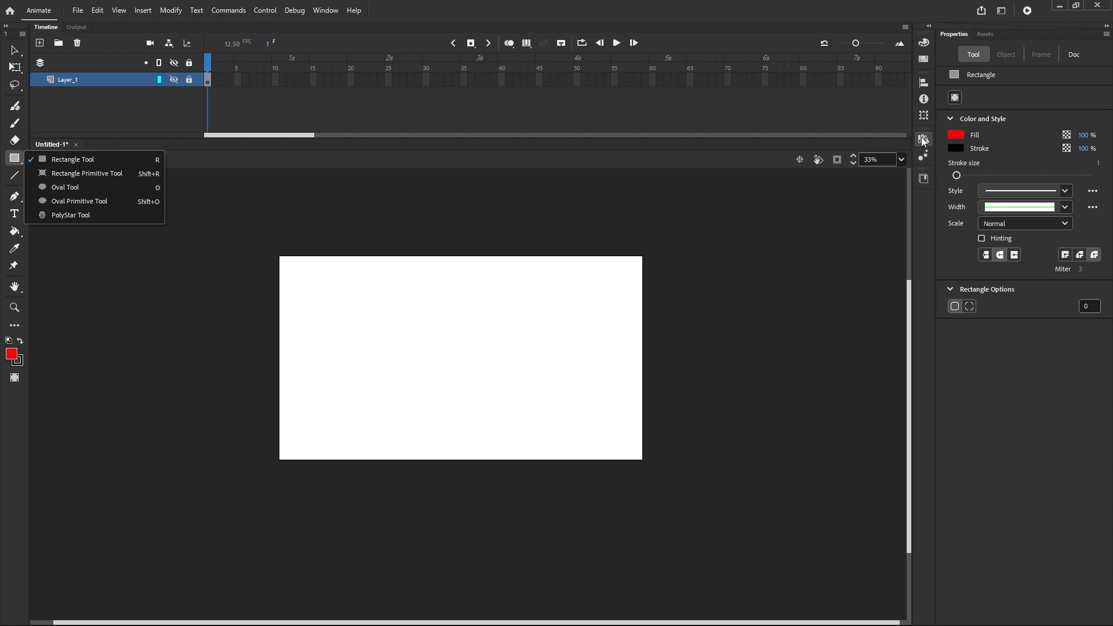
Open the document's library to view its contents and close it again.
click(924, 142)
click(926, 142)
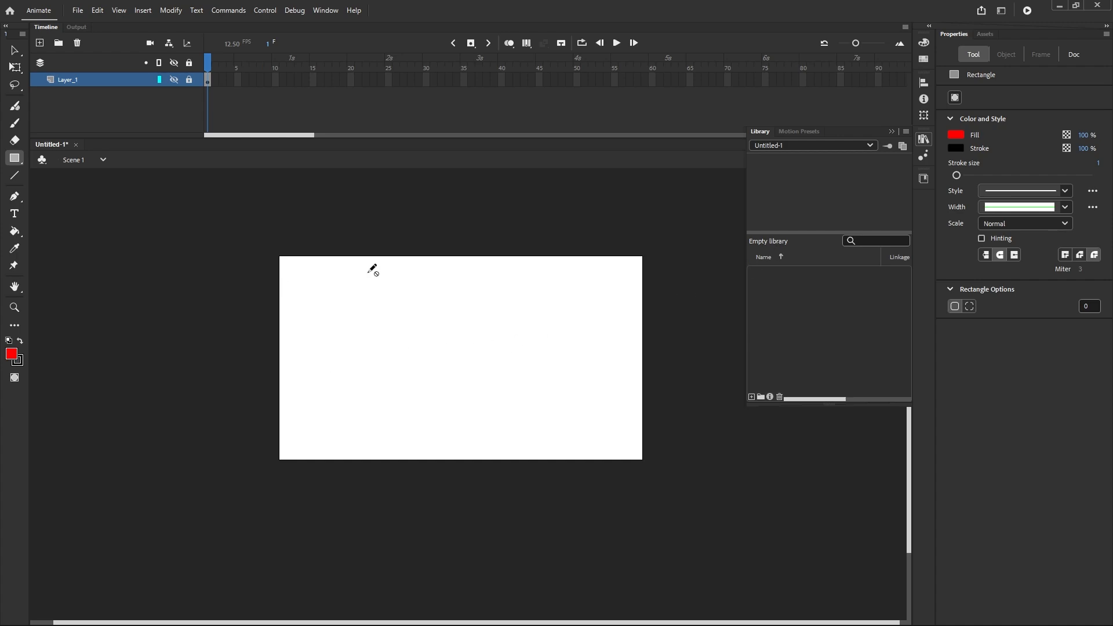
click(634, 158)
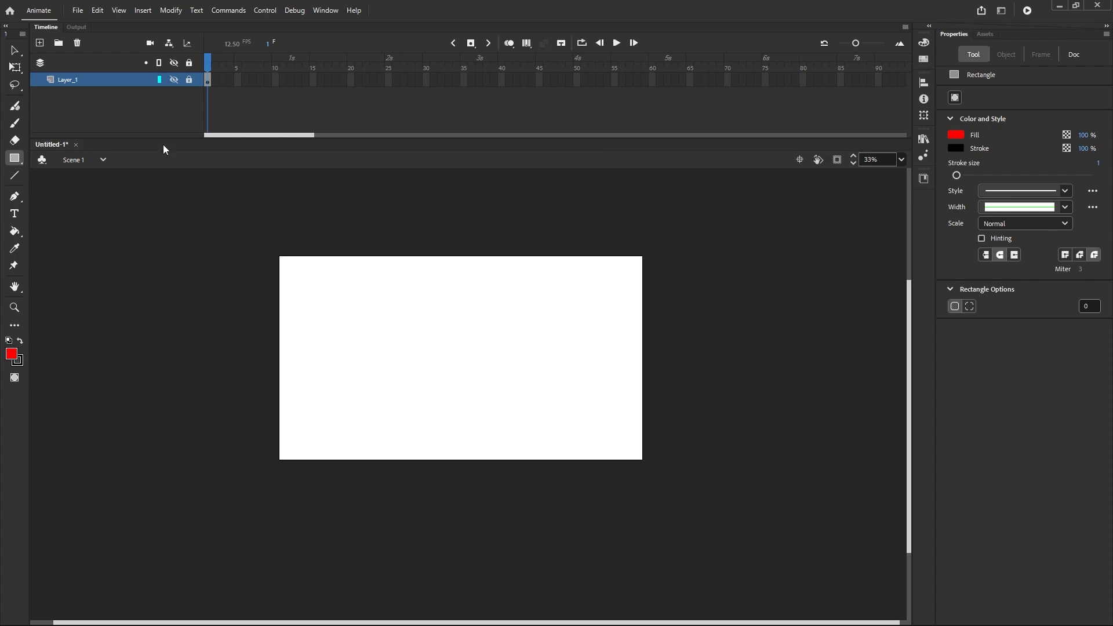
Add a new layer above Layer_1.
click(39, 43)
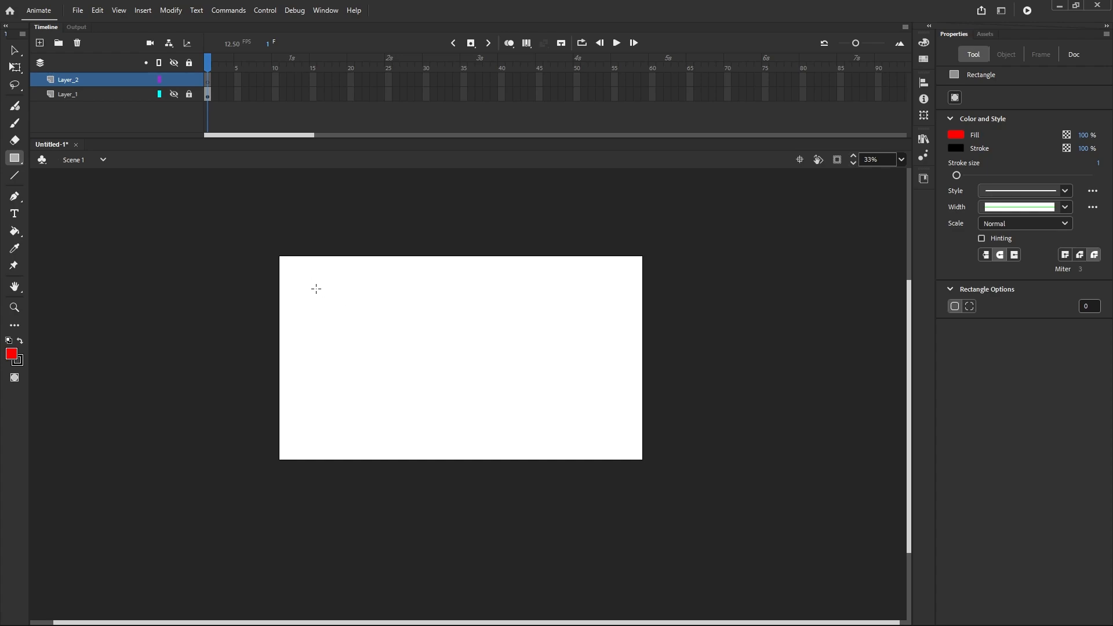
Draw a red square with a black outline, about 227 by 236 px, near the stage's upper-left corner and select it entirely.
drag(316, 289, 358, 334)
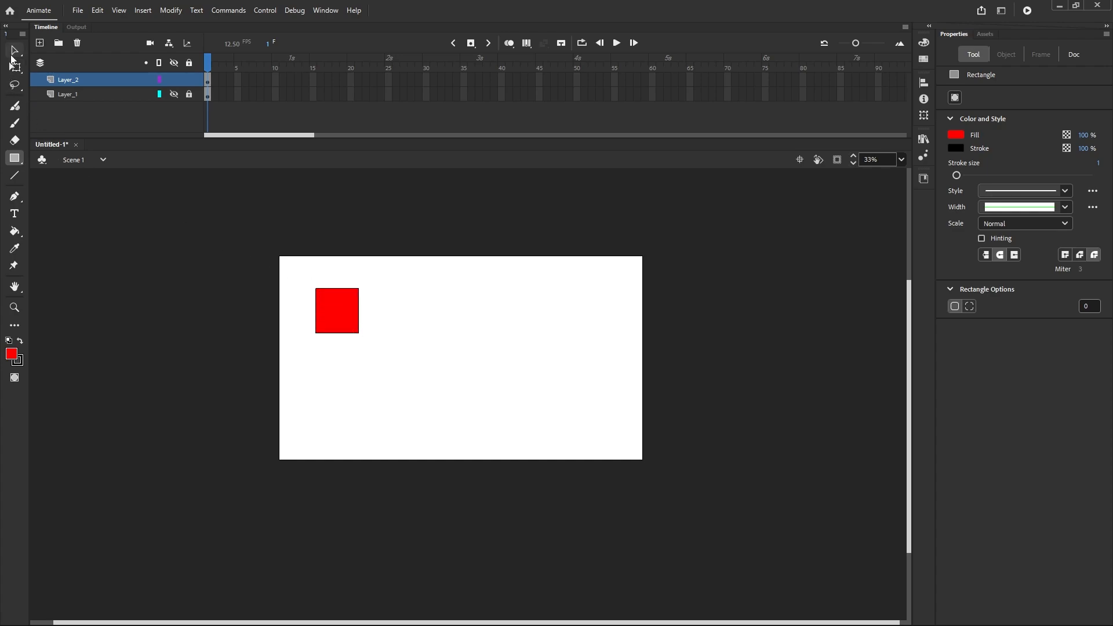
click(14, 54)
mouse_move(293, 277)
mouse_down()
mouse_move(359, 331)
mouse_move(405, 344)
mouse_up()
drag(297, 272, 393, 356)
Convert the selected square to a Graphic symbol named "red box".
right_click(333, 311)
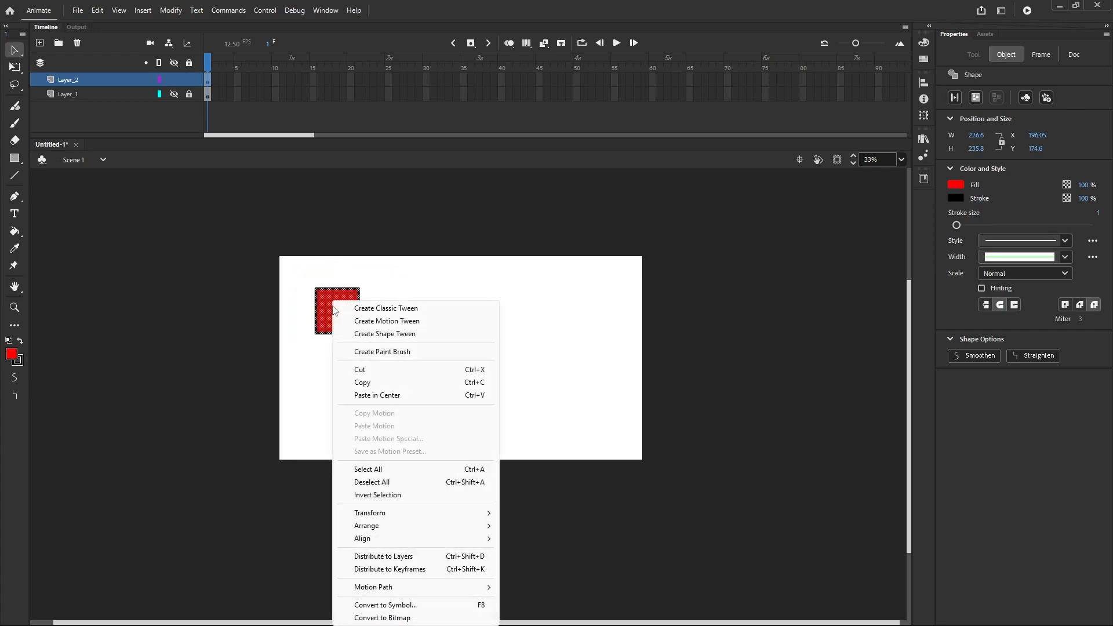
click(415, 609)
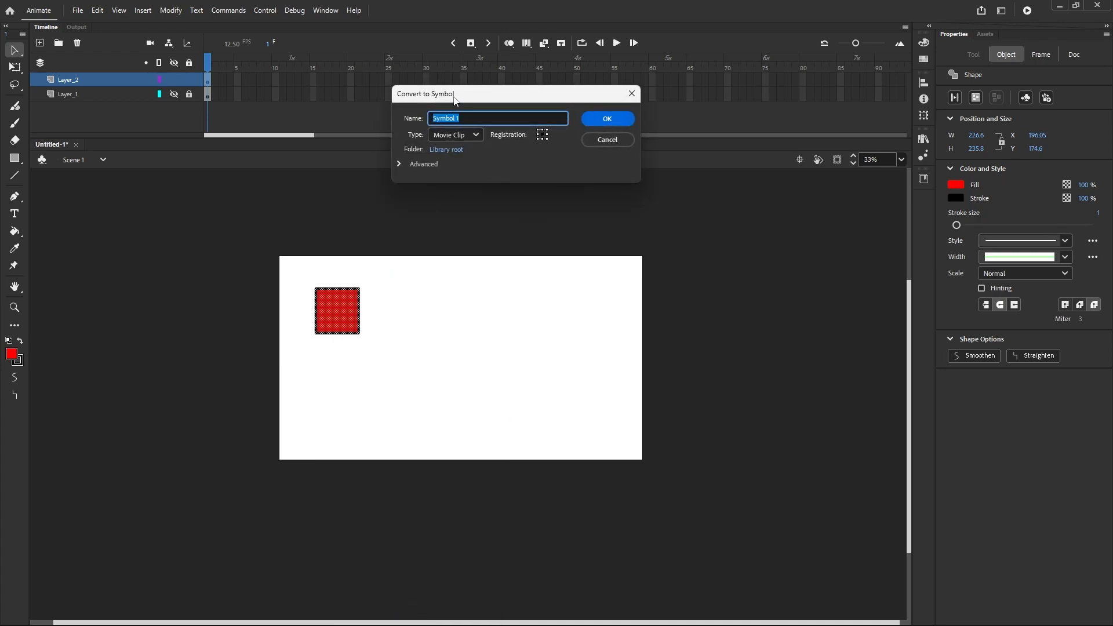
click(474, 135)
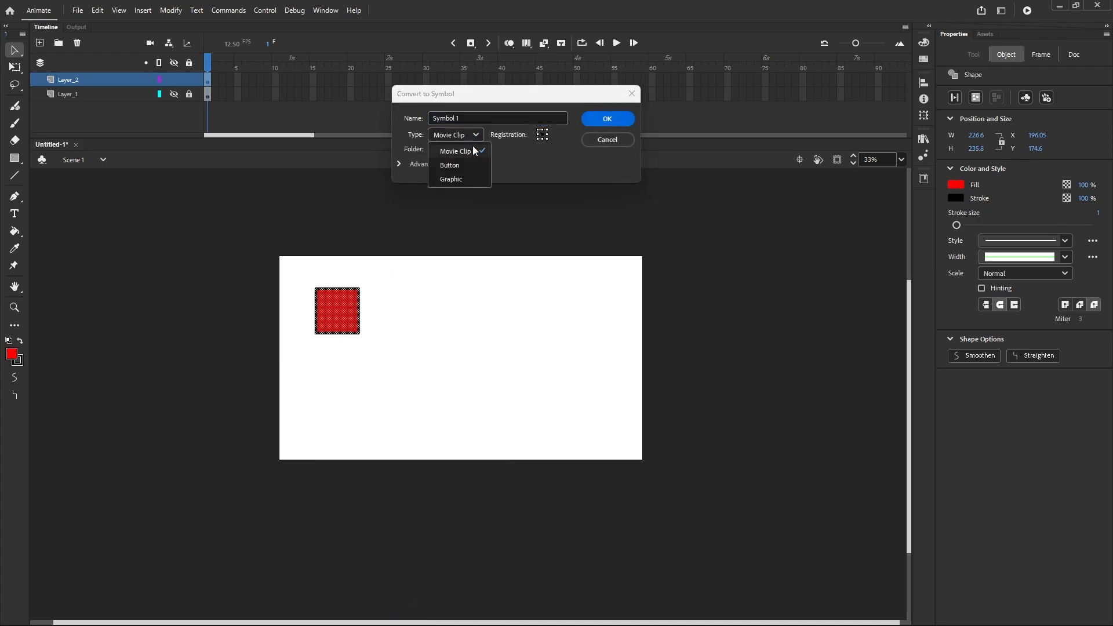
click(460, 179)
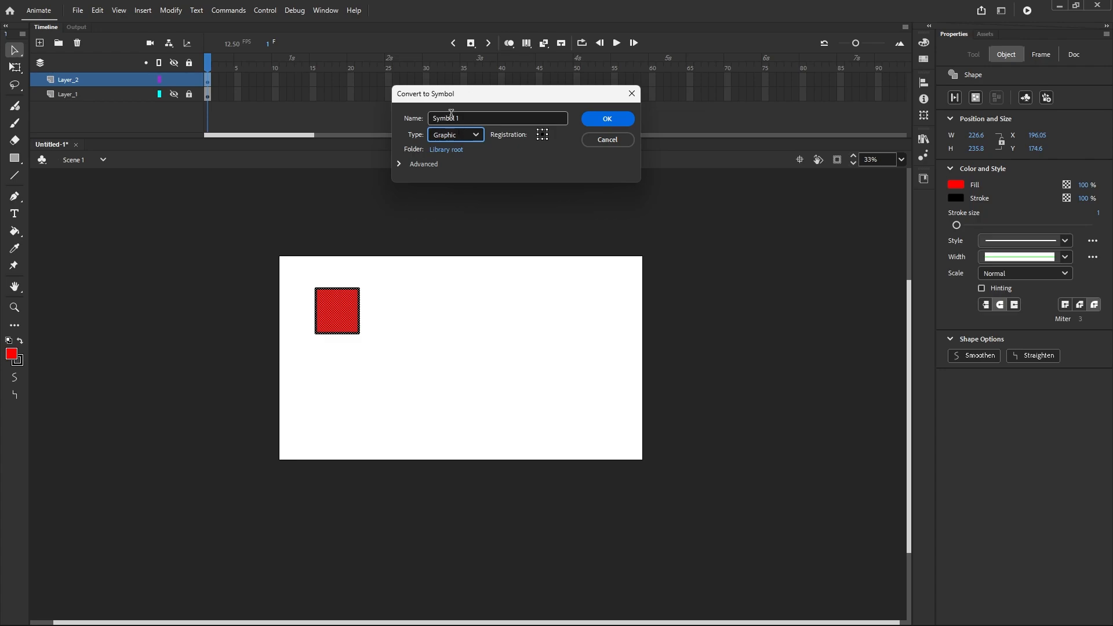
drag(471, 119, 415, 125)
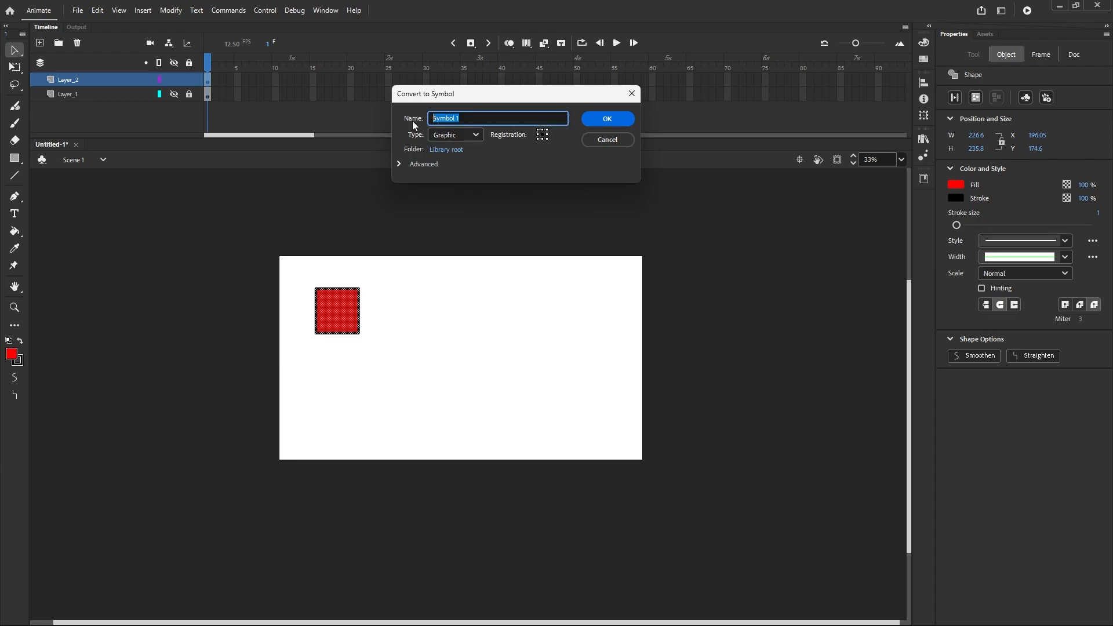
text(red box)
click(549, 134)
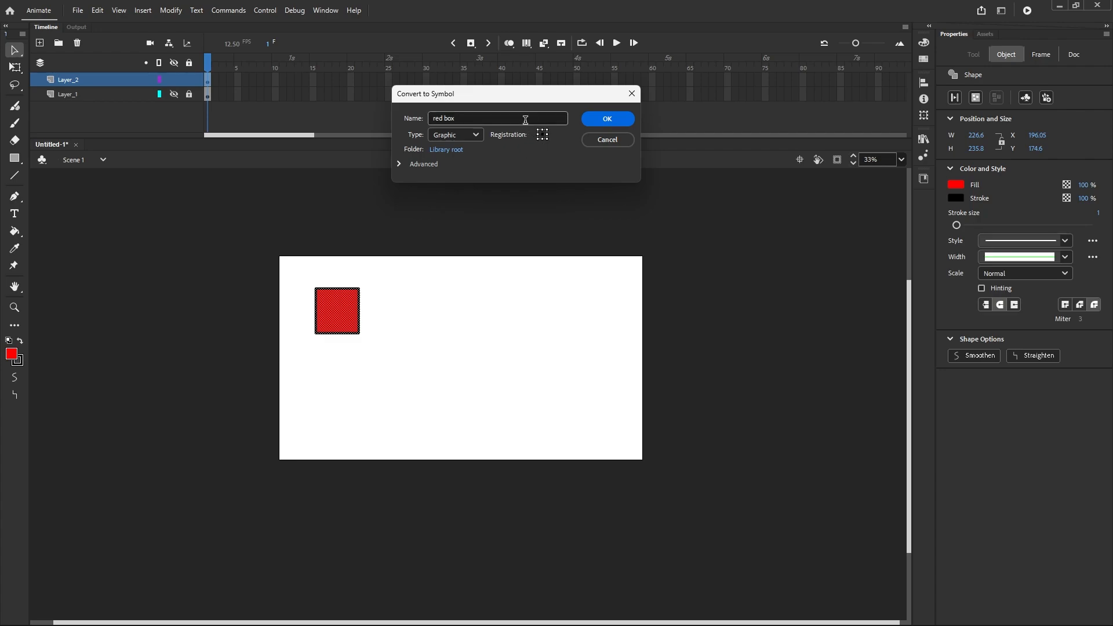
click(616, 124)
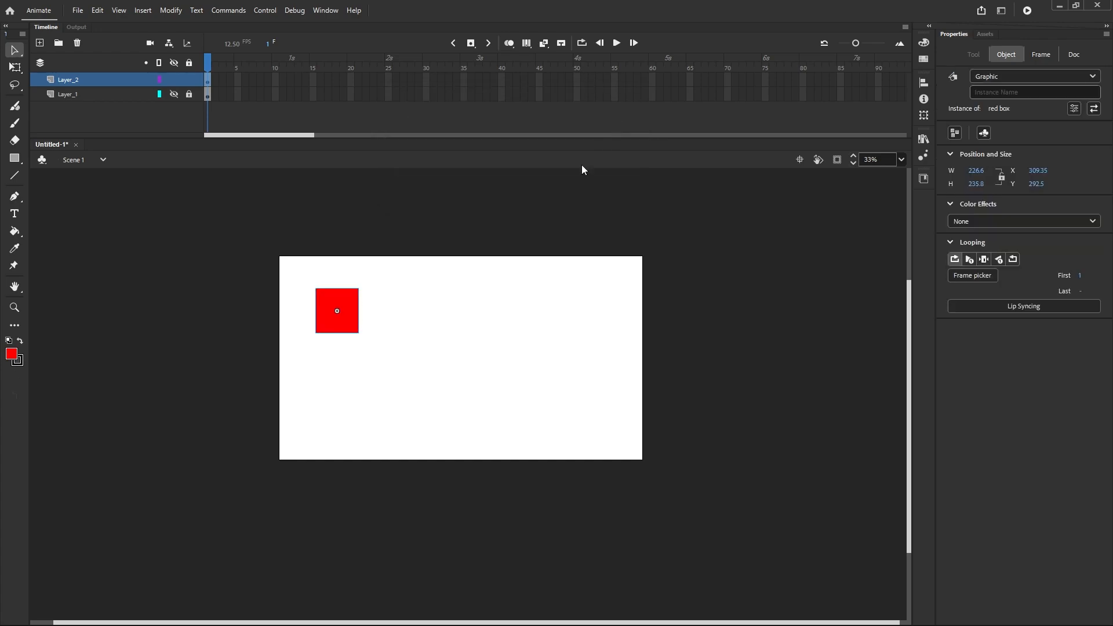
Inspect the red box instance on the stage and view its symbol in the document's library.
click(364, 299)
click(350, 303)
click(925, 140)
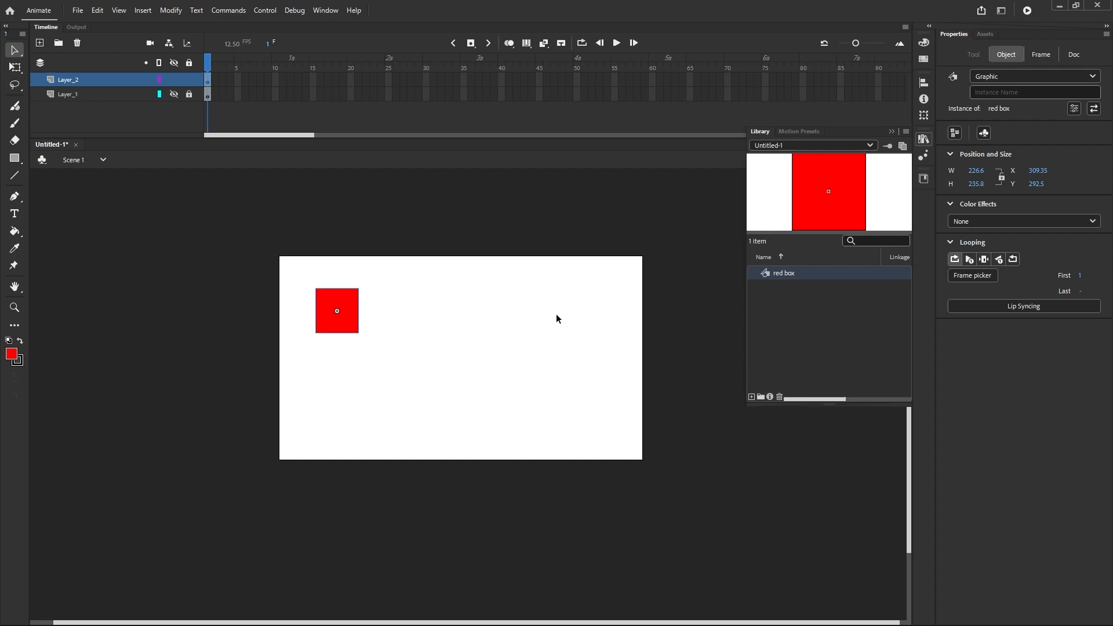
click(532, 314)
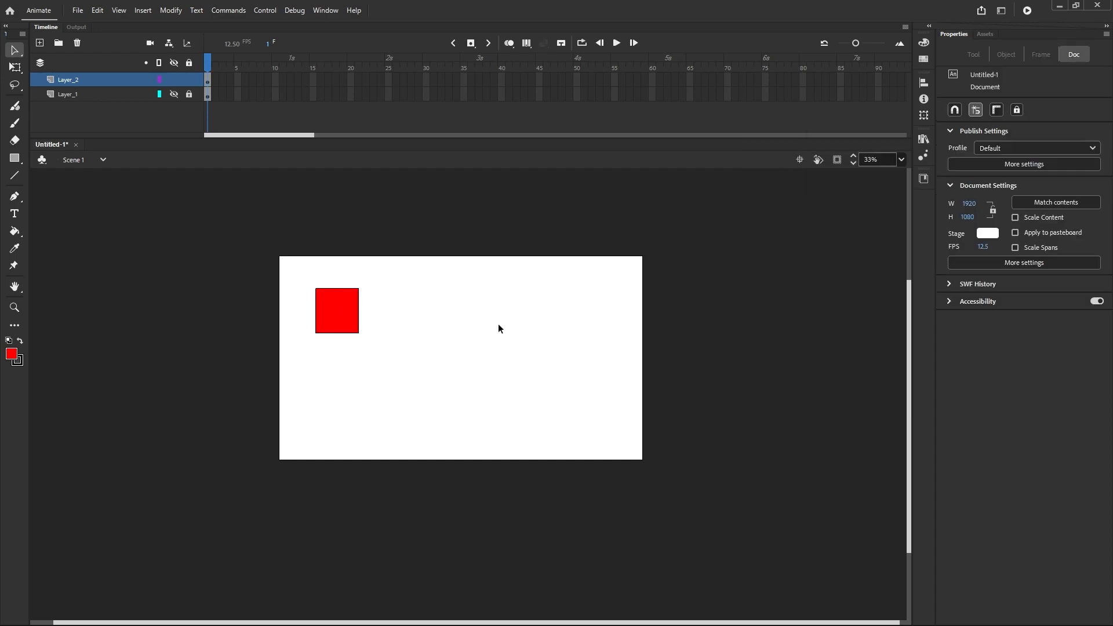
Delete the red box instance from the stage and place four new instances from the library at different spots.
click(347, 326)
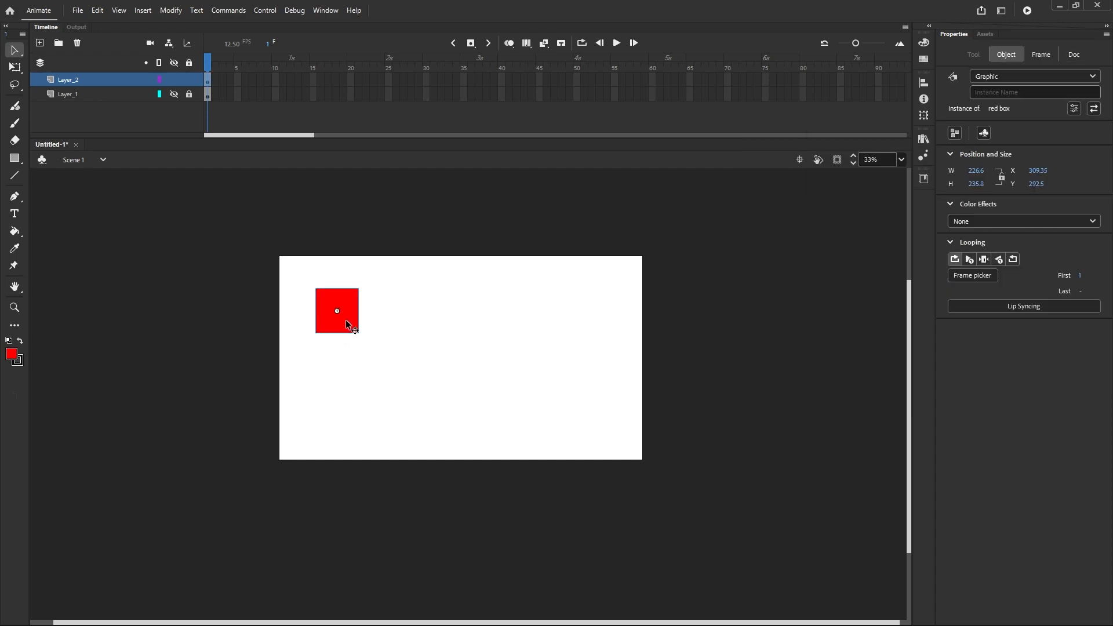
key(Delete)
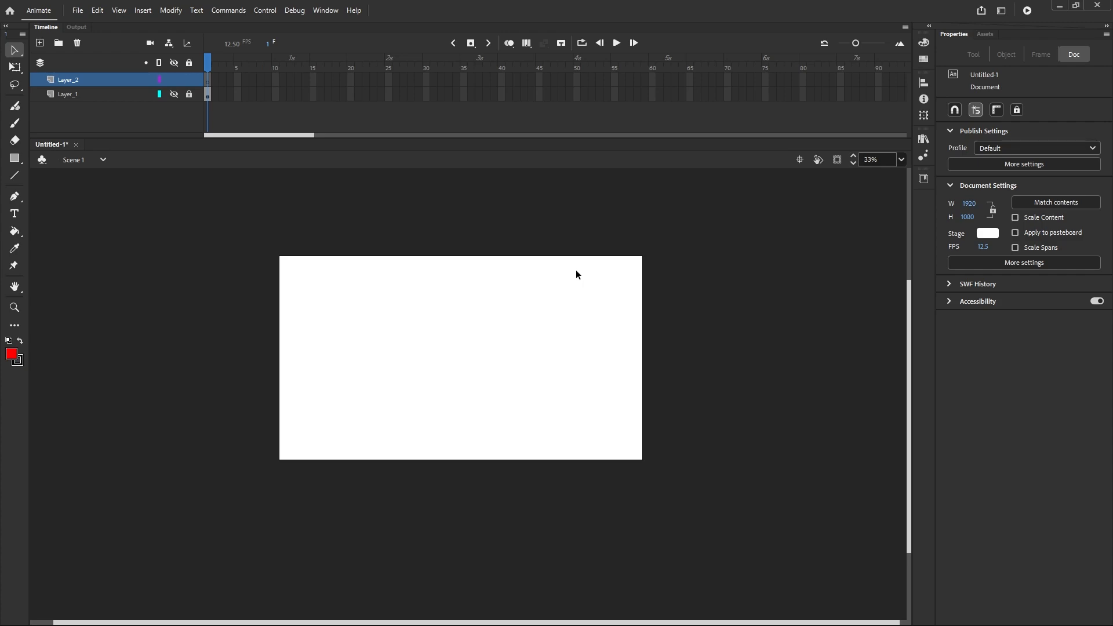
click(925, 139)
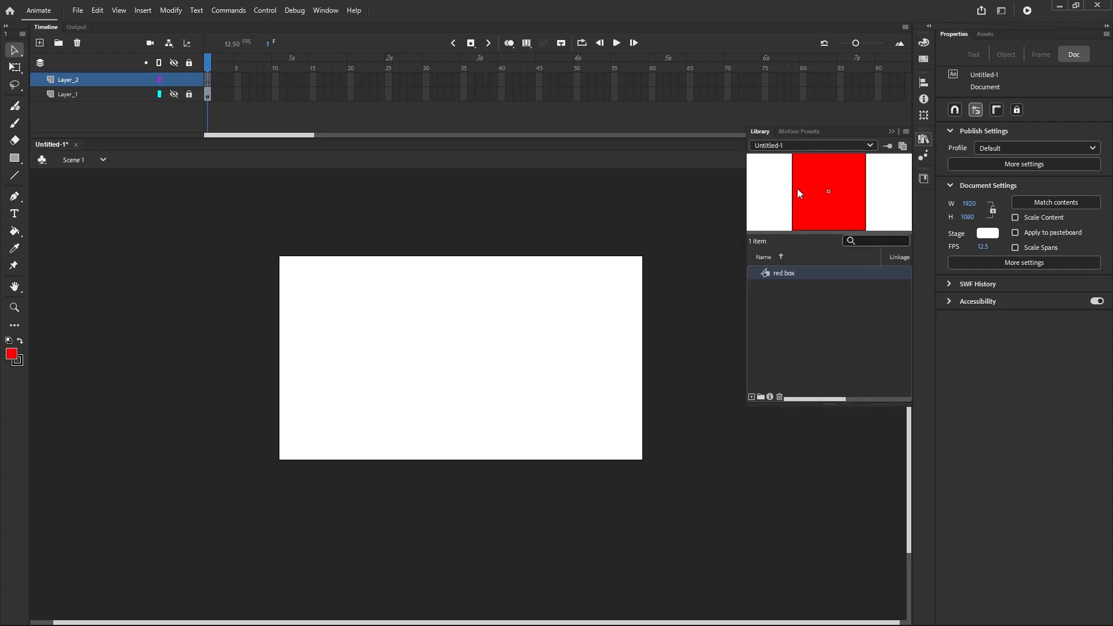
drag(818, 178, 444, 338)
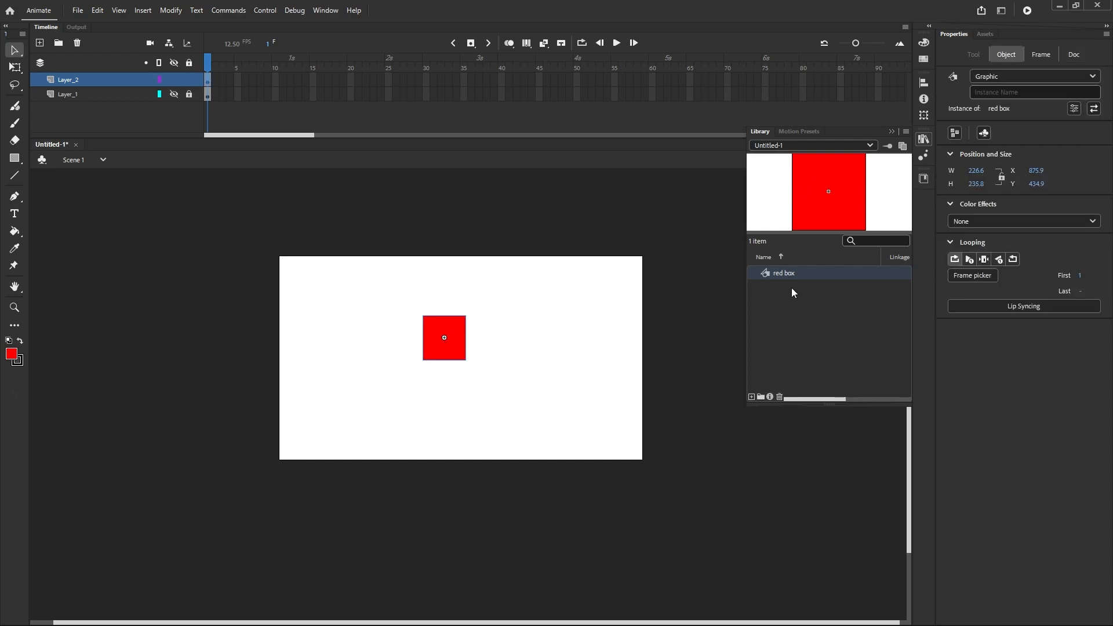
drag(795, 281, 526, 370)
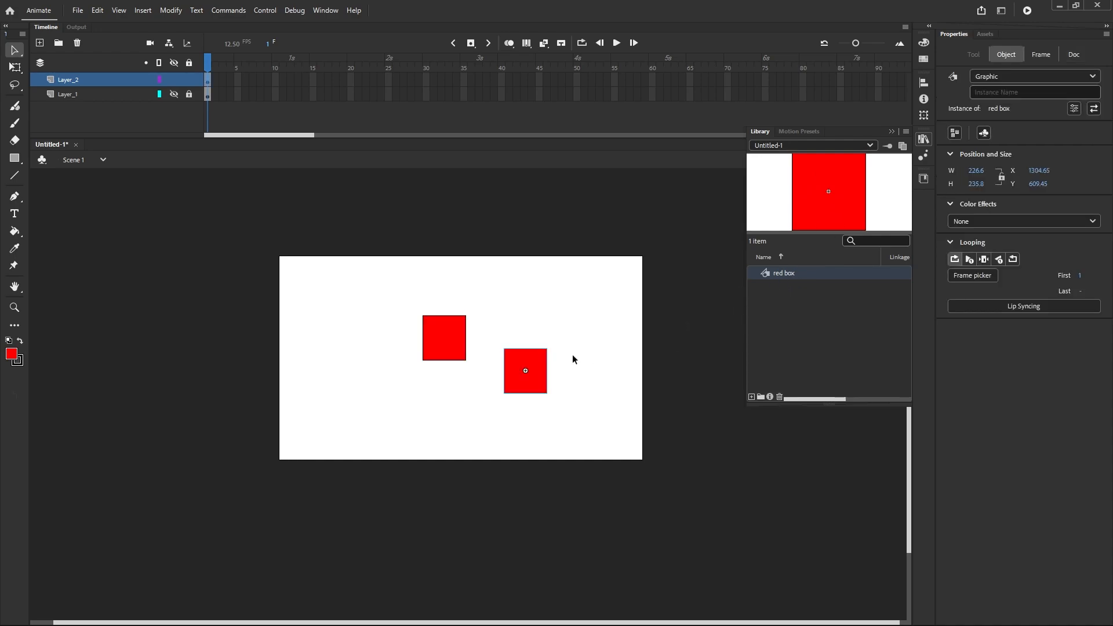
drag(803, 279, 536, 293)
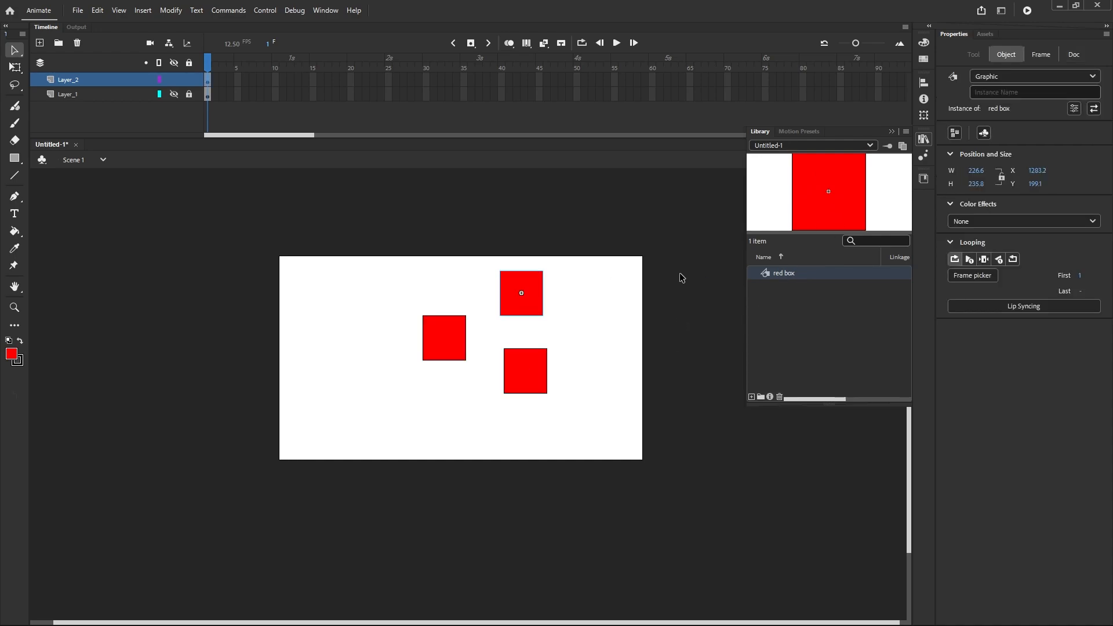
drag(791, 273, 360, 290)
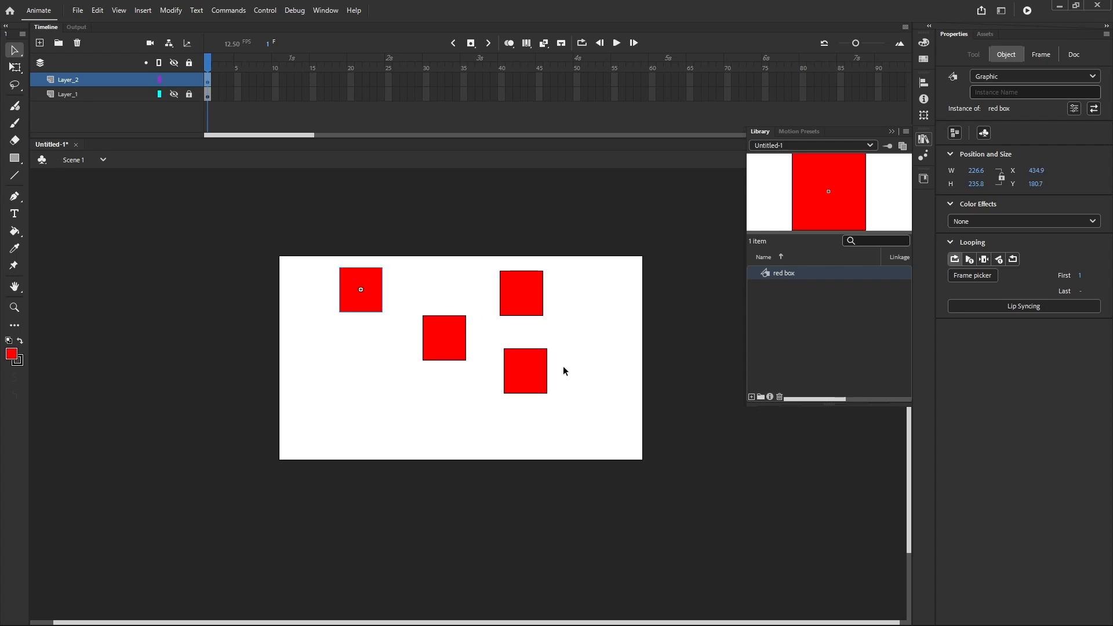
Draw a plain red rectangle about 221 by 178 px in the stage's lower-left area and place two copies in a row beside it.
click(14, 158)
drag(308, 398, 349, 432)
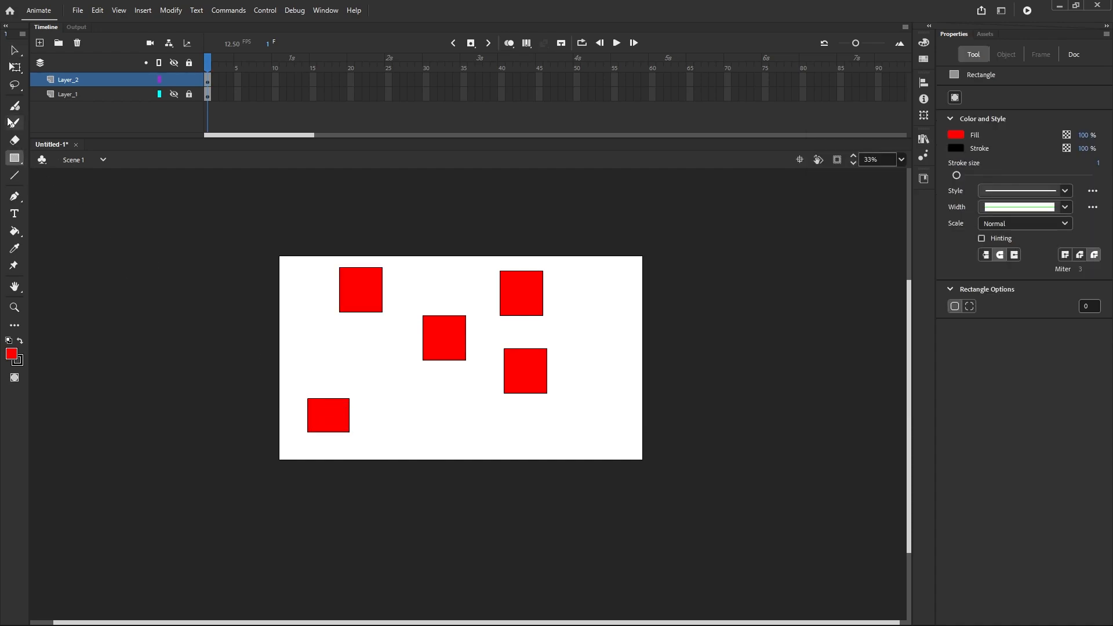
click(14, 50)
drag(270, 377, 418, 483)
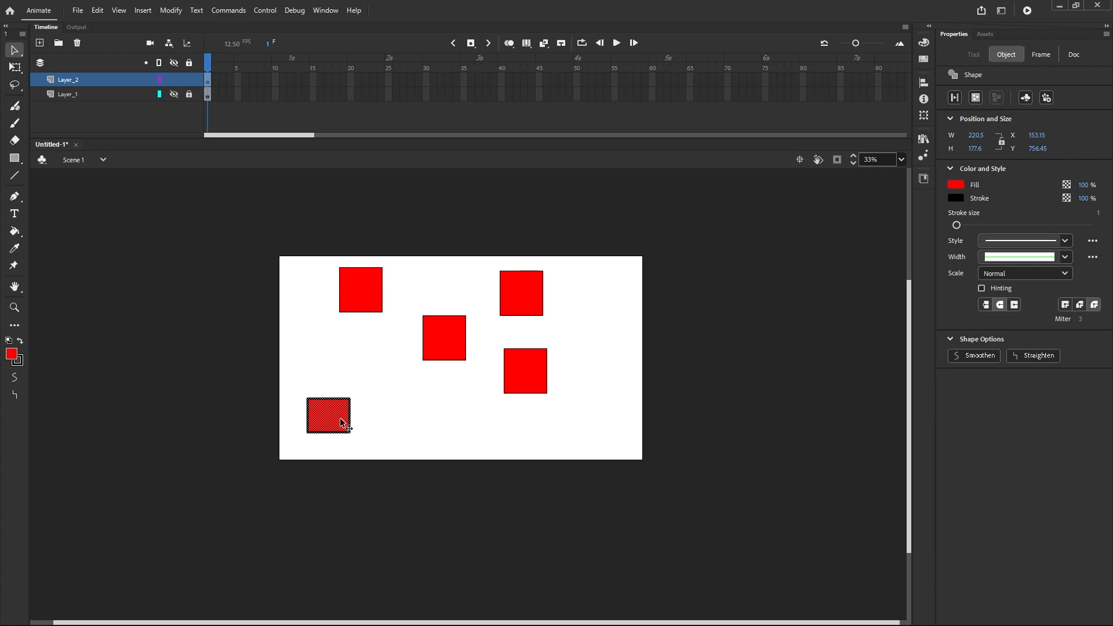
key(ctrl+v)
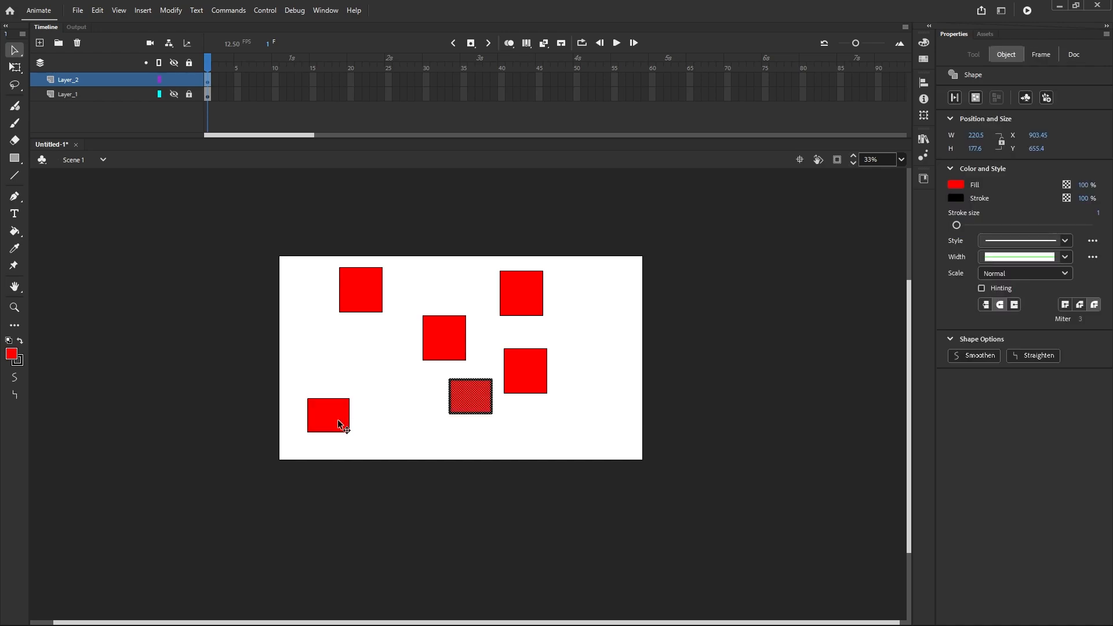
drag(473, 402, 404, 424)
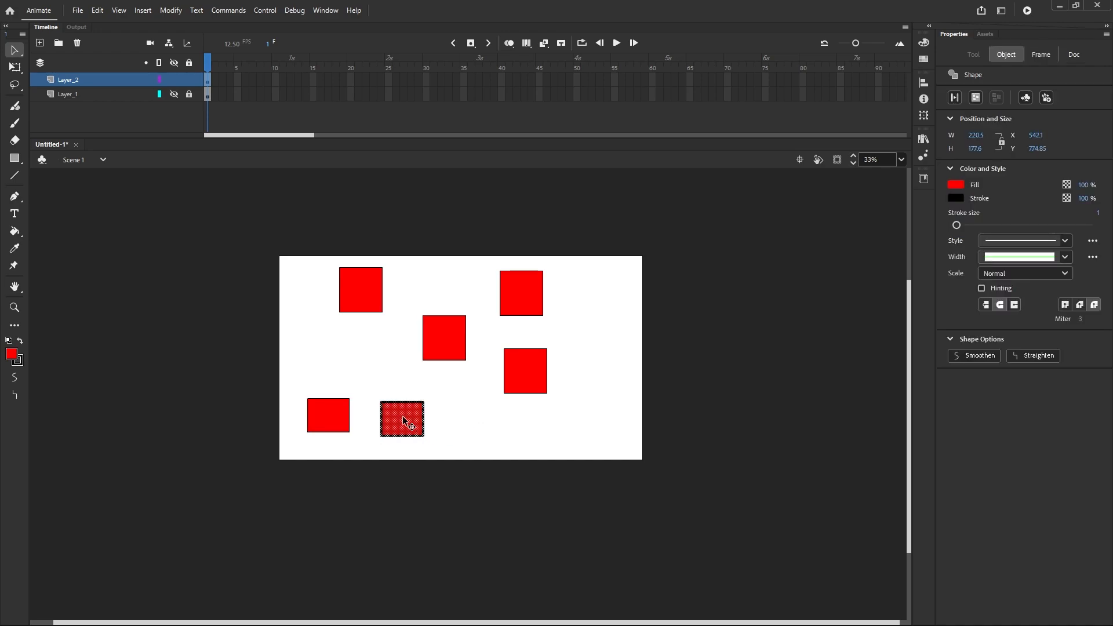
key(ctrl+v)
drag(481, 395, 474, 418)
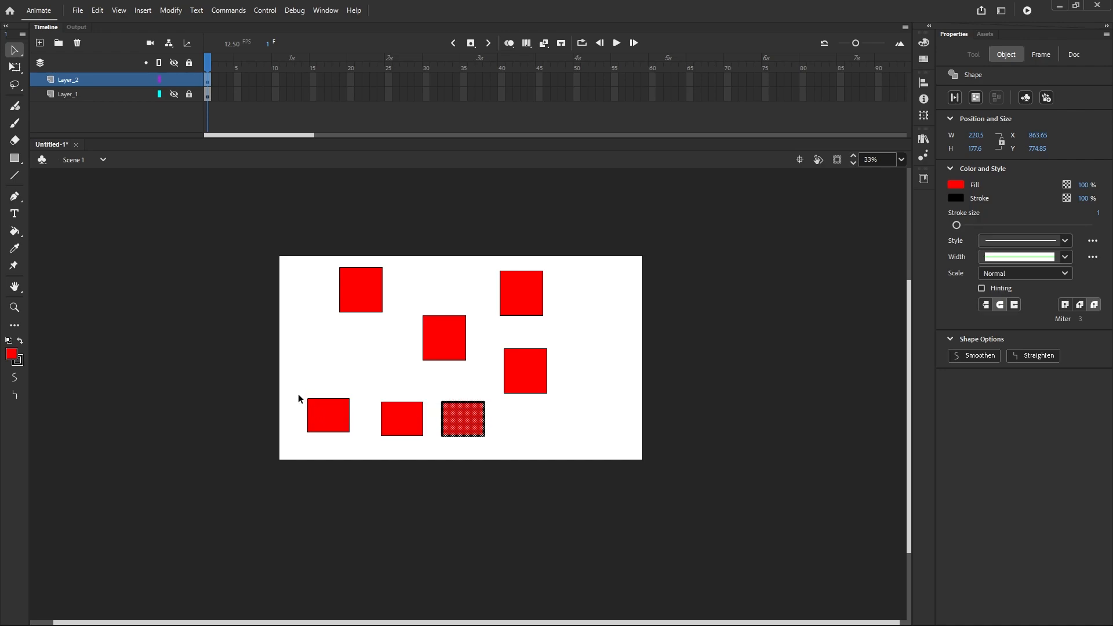
Delete the three plain red rectangles along the lower part of the stage.
drag(301, 390, 490, 459)
click(501, 426)
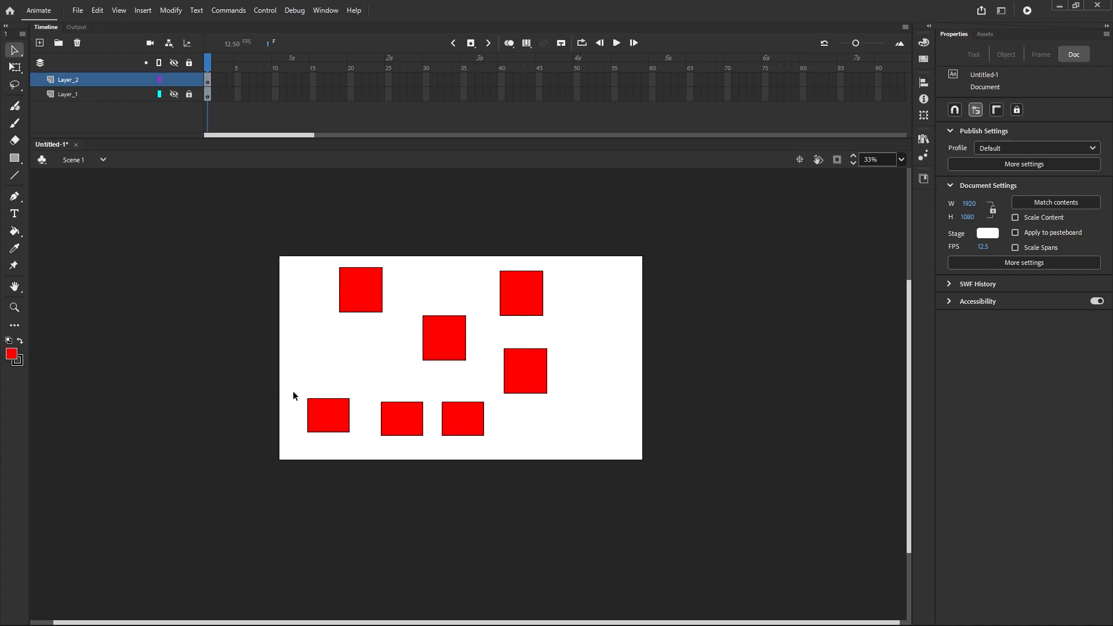
drag(293, 392, 492, 466)
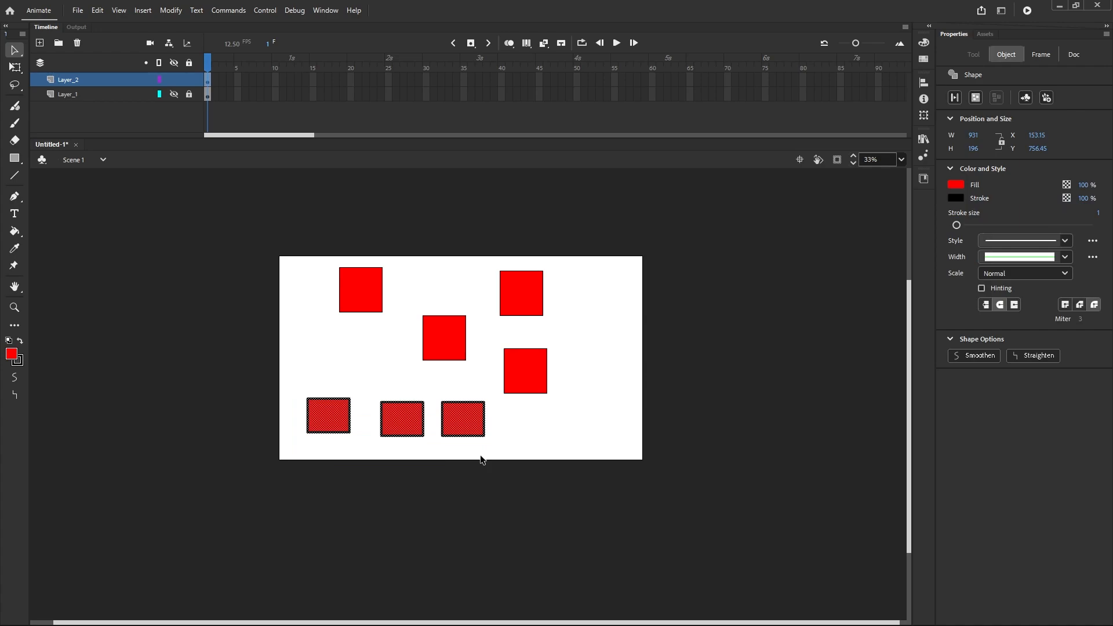
key(Delete)
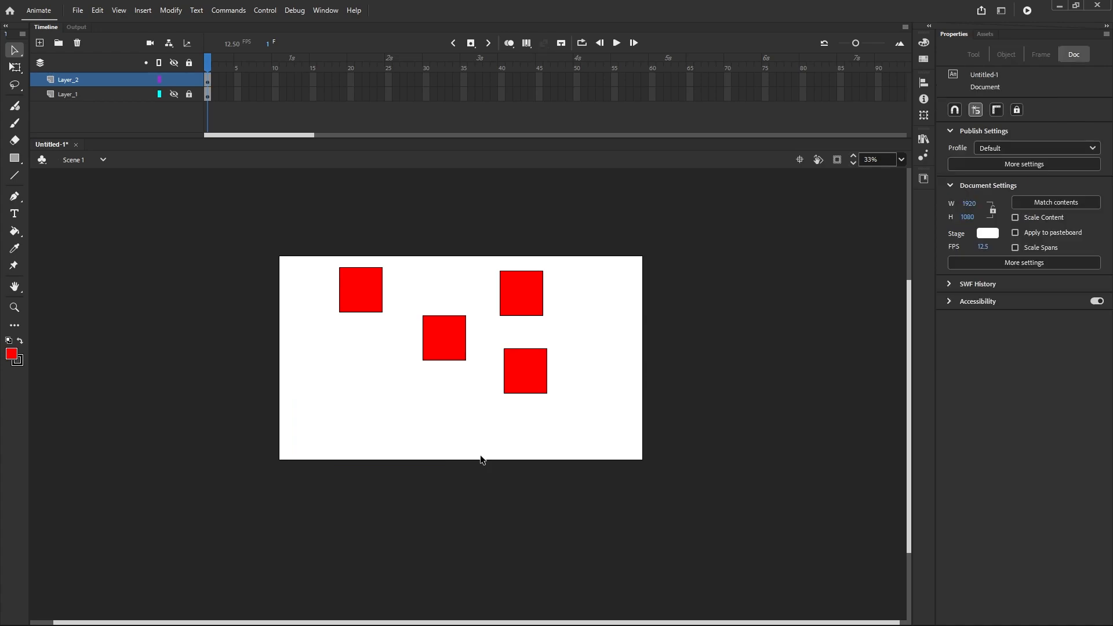
Place a fifth red box instance from the library near the stage's right edge.
click(440, 338)
click(370, 295)
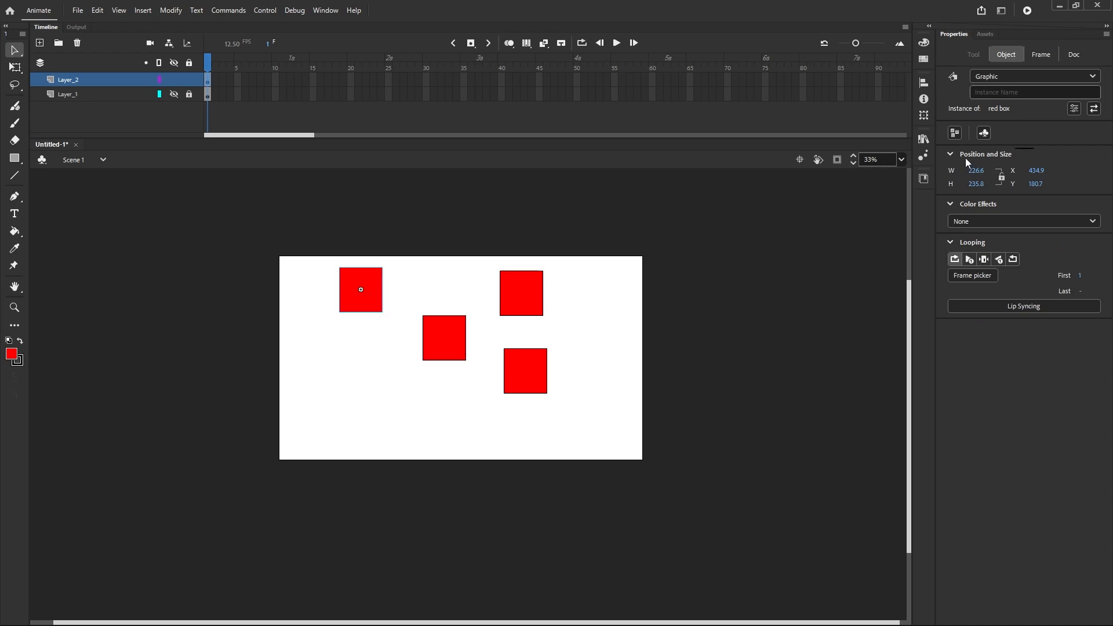
click(924, 141)
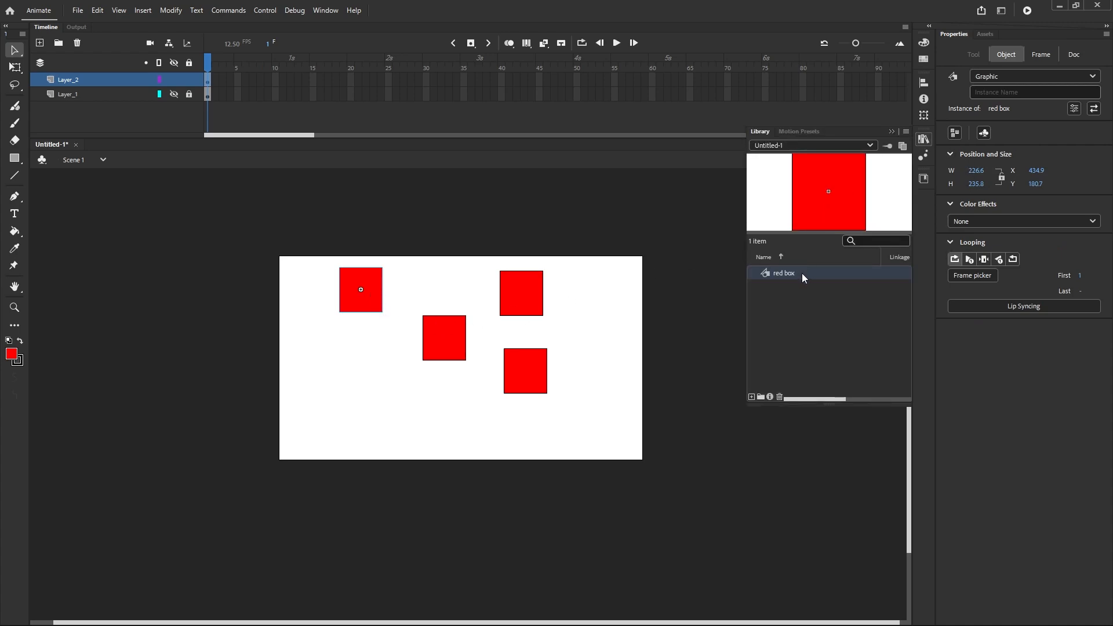
drag(802, 273, 592, 331)
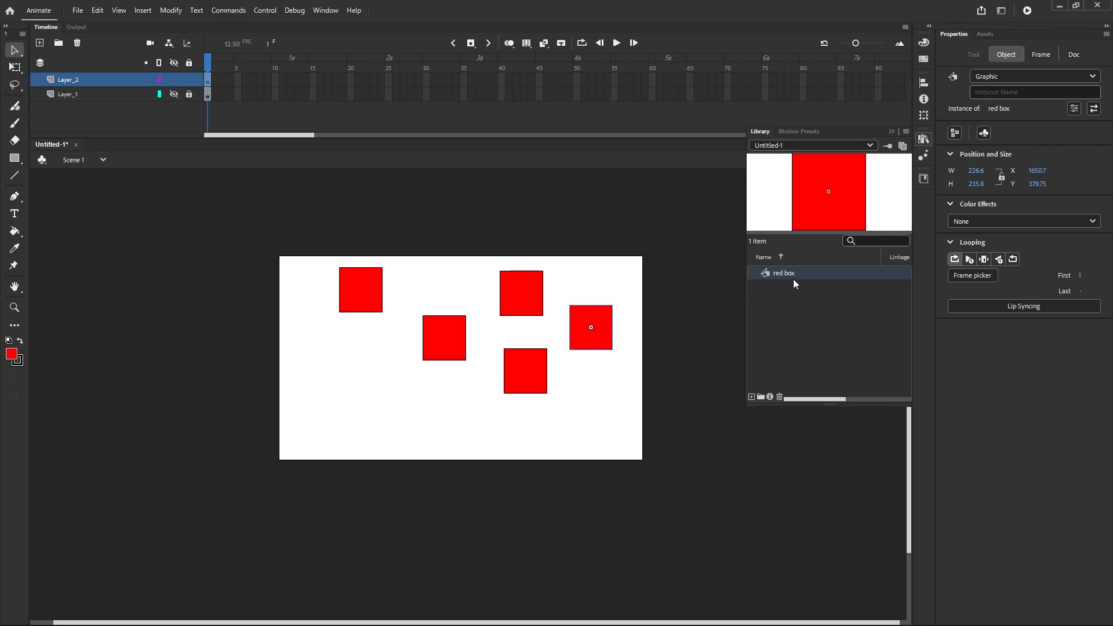
Move every red box instance except the upper-left one to new positions, gathering them closer together on the stage.
drag(447, 348, 382, 397)
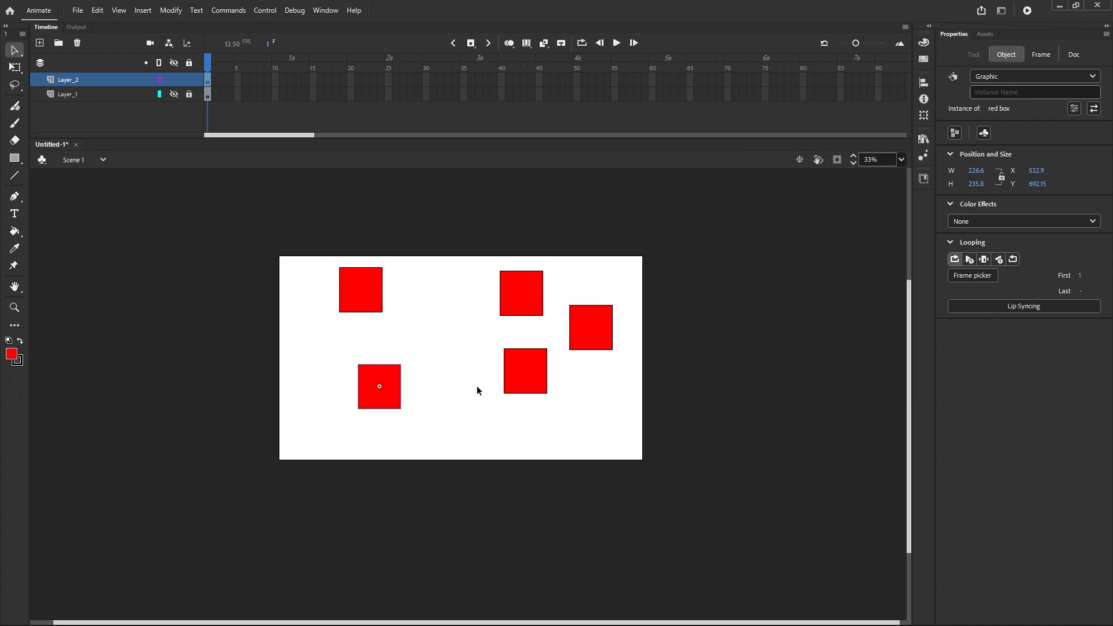
drag(520, 375, 475, 413)
drag(530, 294, 439, 329)
drag(584, 324, 510, 328)
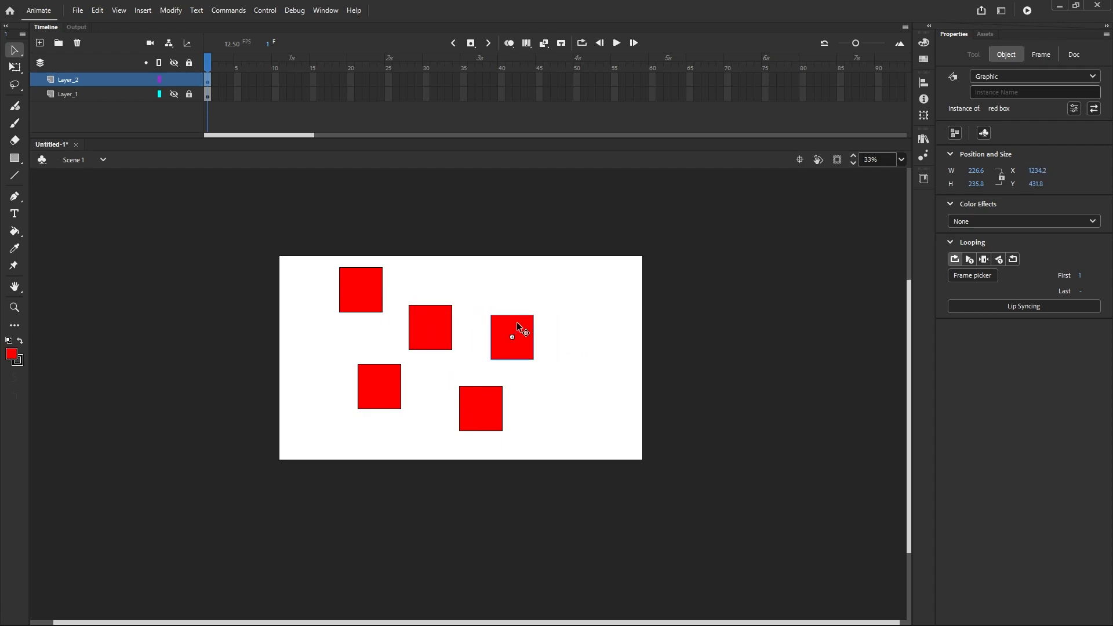
click(573, 314)
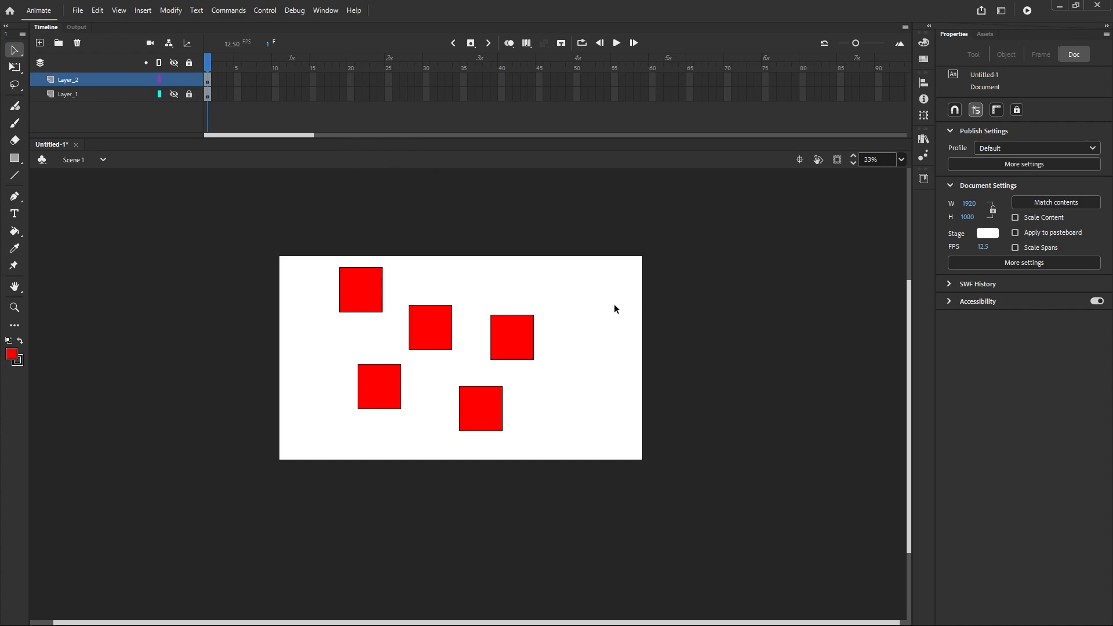
click(514, 333)
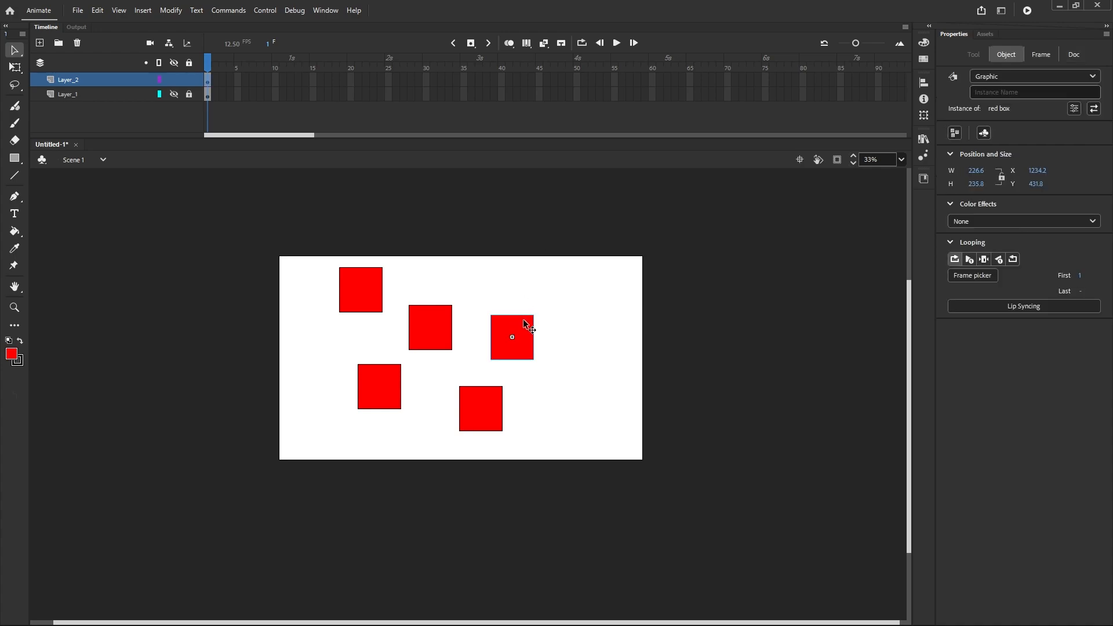
click(588, 296)
click(431, 329)
click(418, 267)
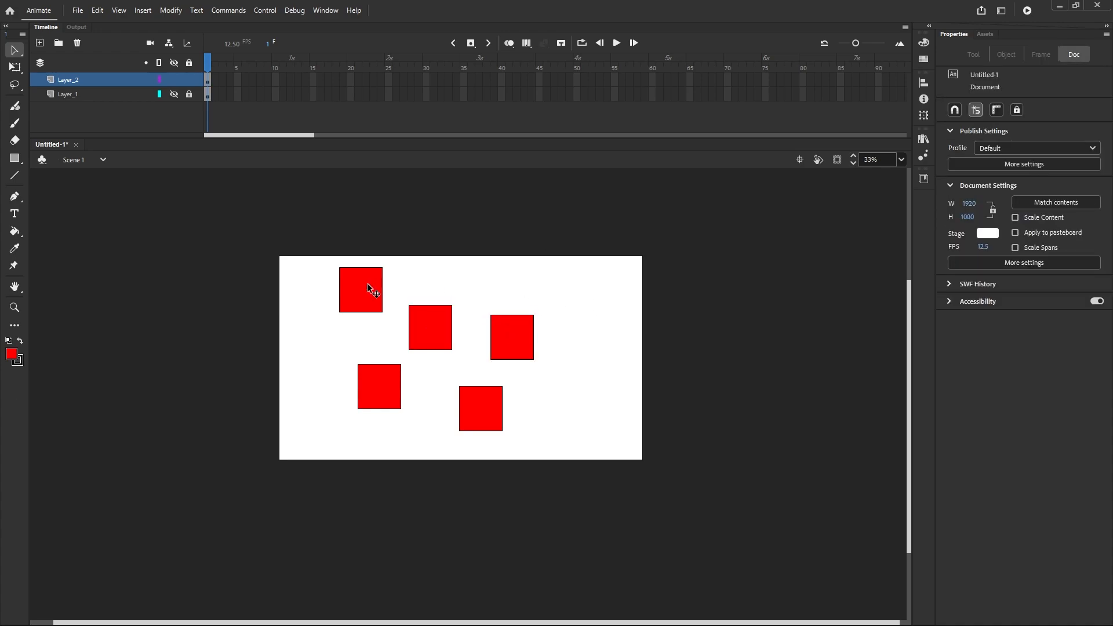
Open the red box symbol for in-place editing from the upper-left instance and deselect its shape.
click(367, 287)
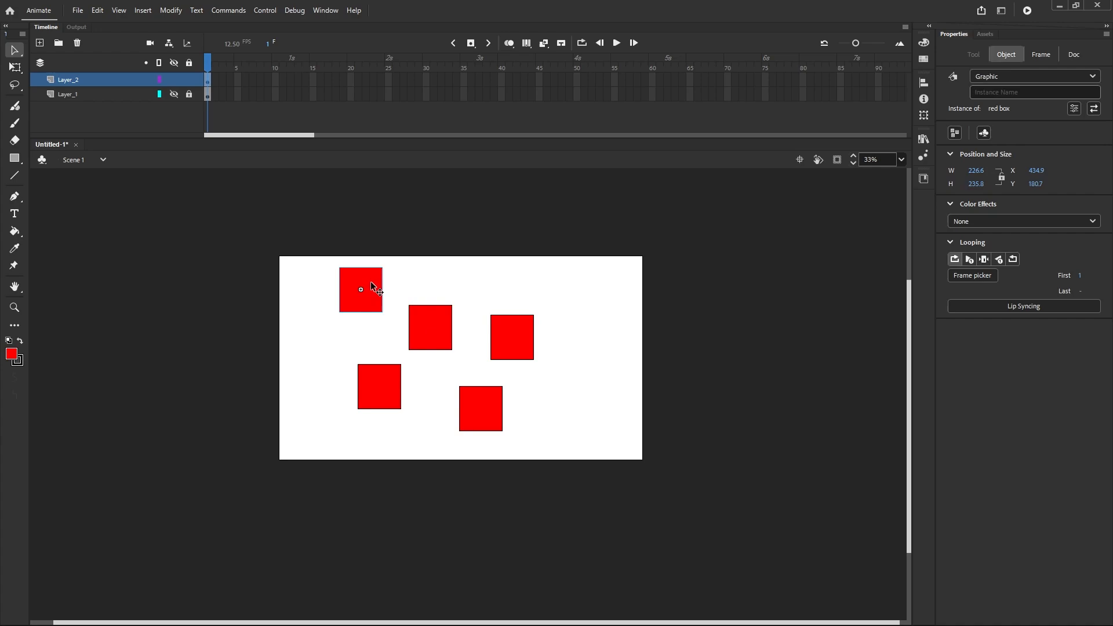
double_click(371, 287)
click(476, 282)
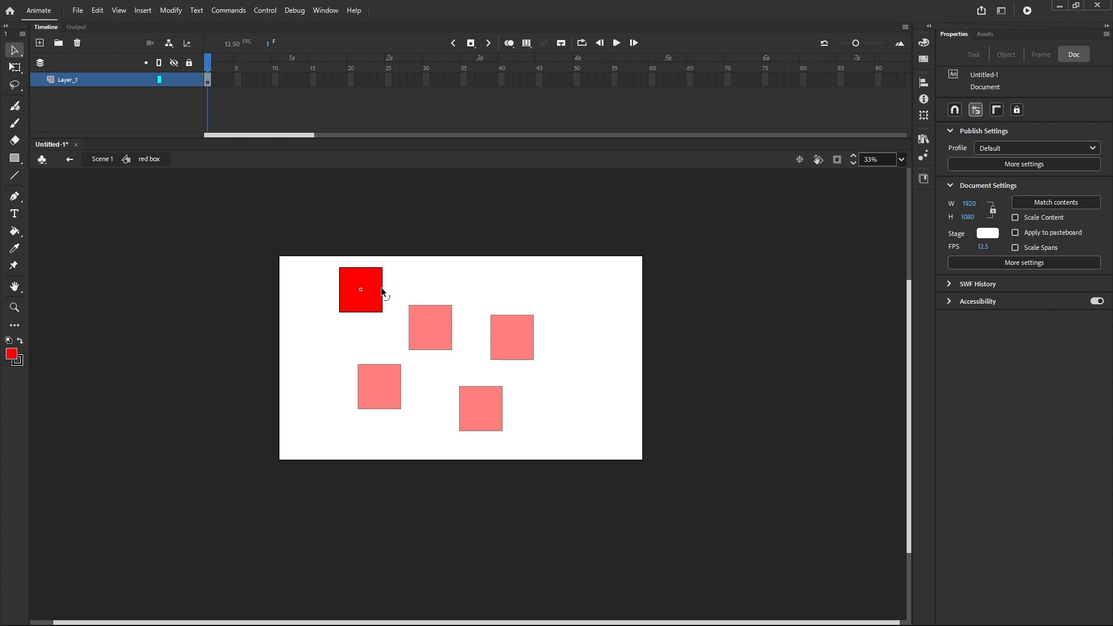
Bend the right edge of the red box symbol's shape inward to its centre and return to Scene 1.
mouse_move(381, 287)
mouse_down()
mouse_move(458, 289)
mouse_move(361, 288)
mouse_up()
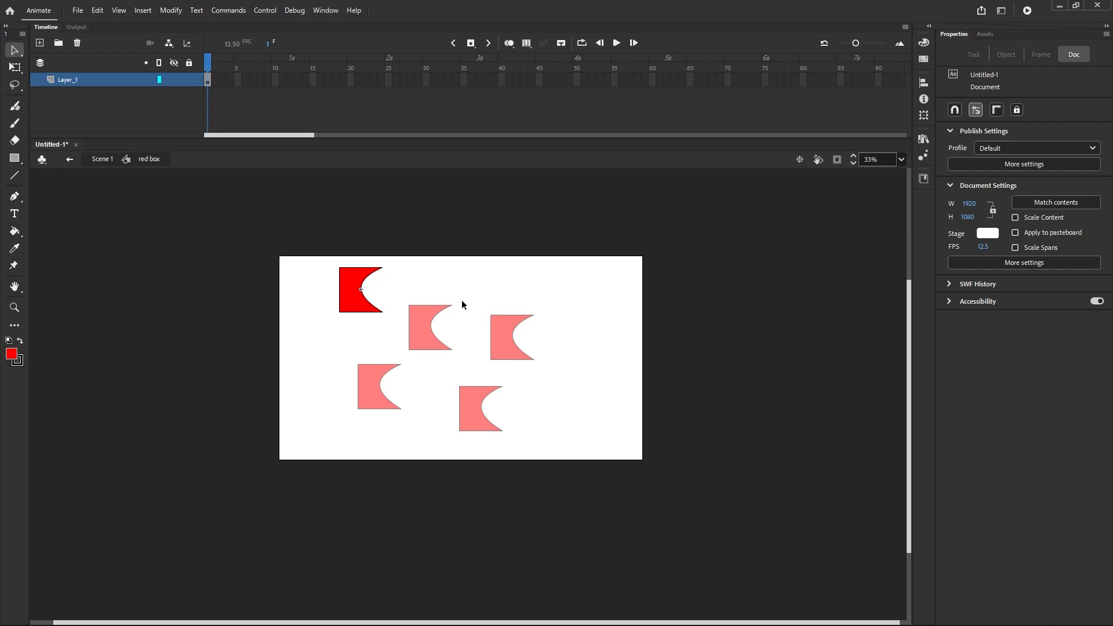
click(68, 160)
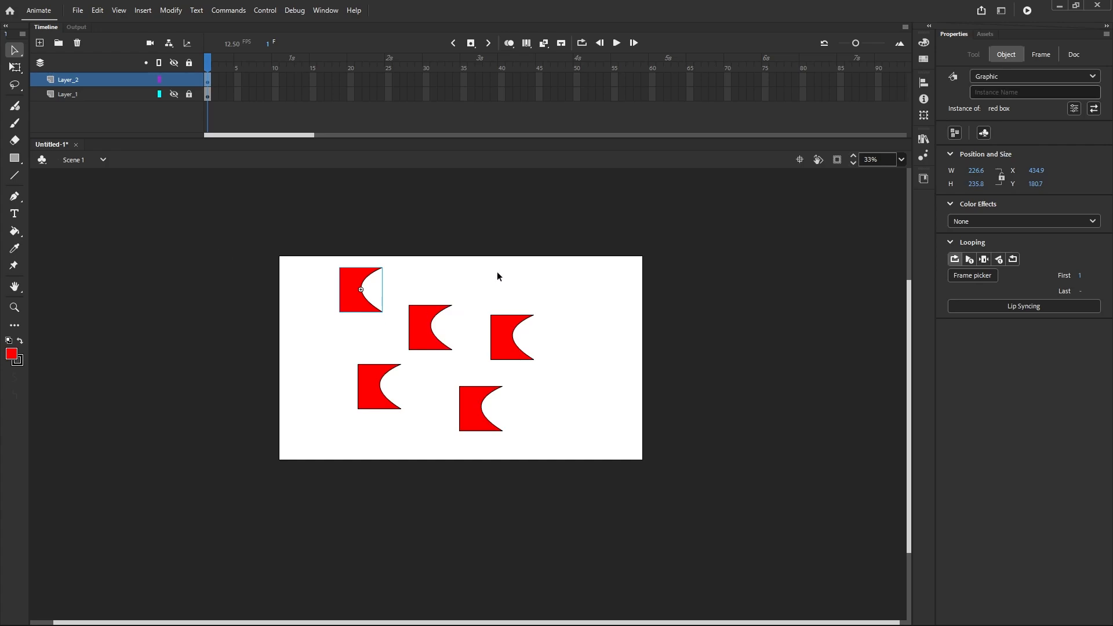
Examine the red box instances on the stage for the symbol's inward-curved edge.
click(496, 290)
click(506, 330)
click(498, 294)
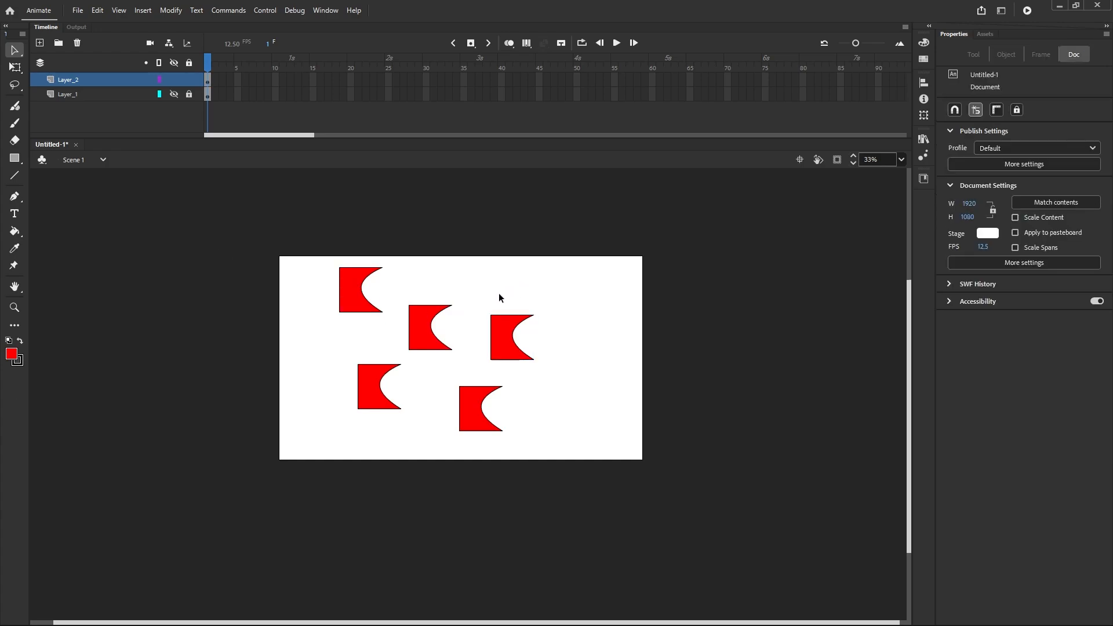
click(419, 334)
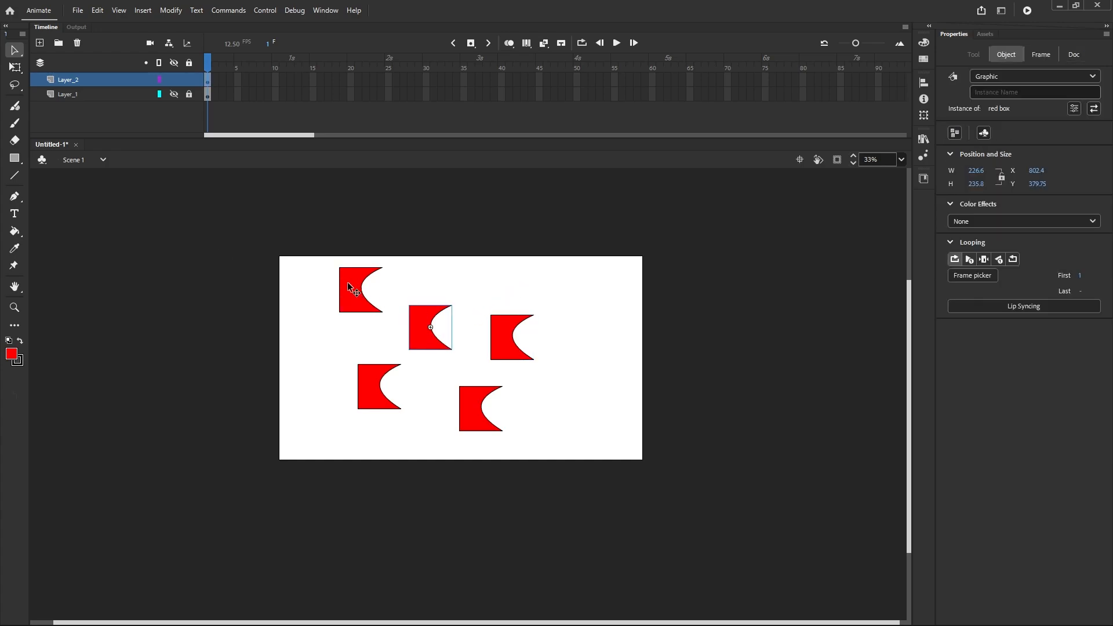
click(542, 286)
click(493, 400)
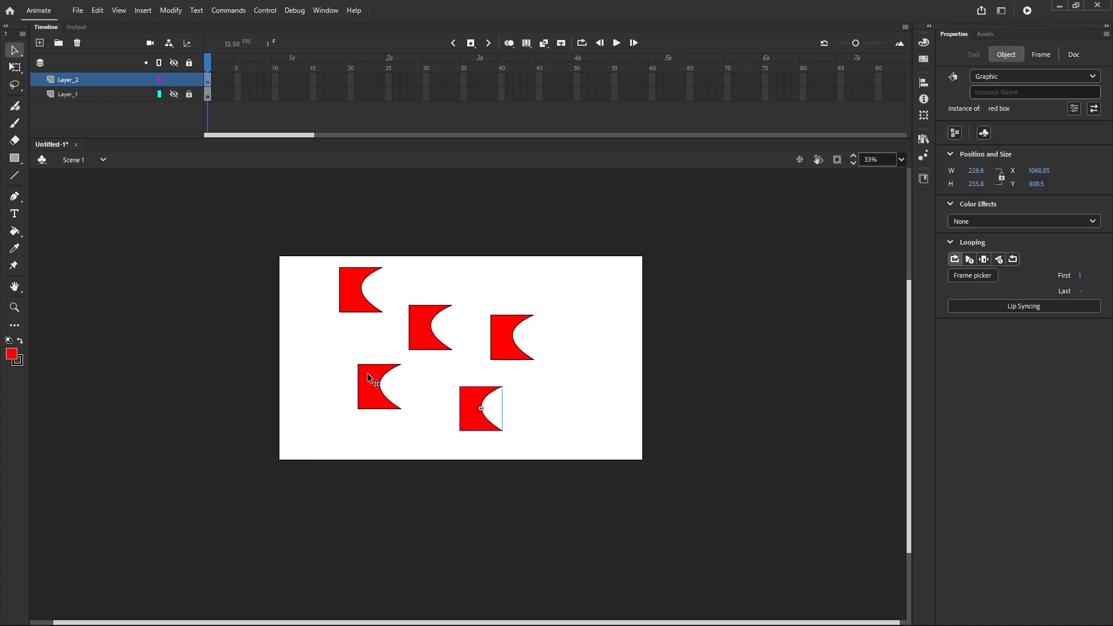
click(561, 299)
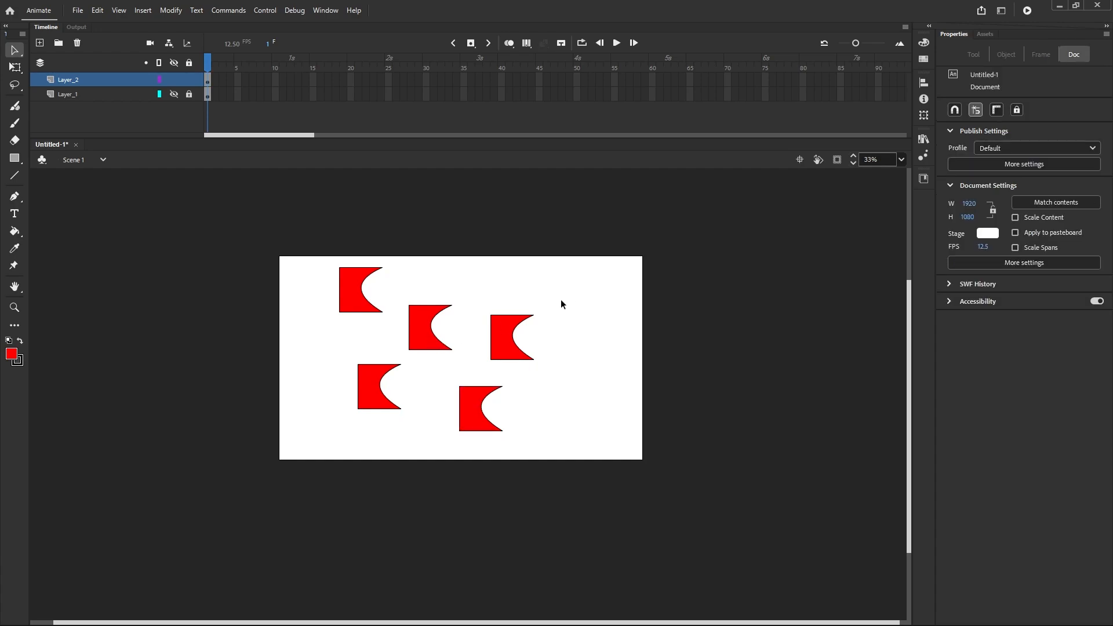
Open the red box symbol from the lower-right instance and pull the shape's curved right edge outward into a rounded bulge.
double_click(481, 418)
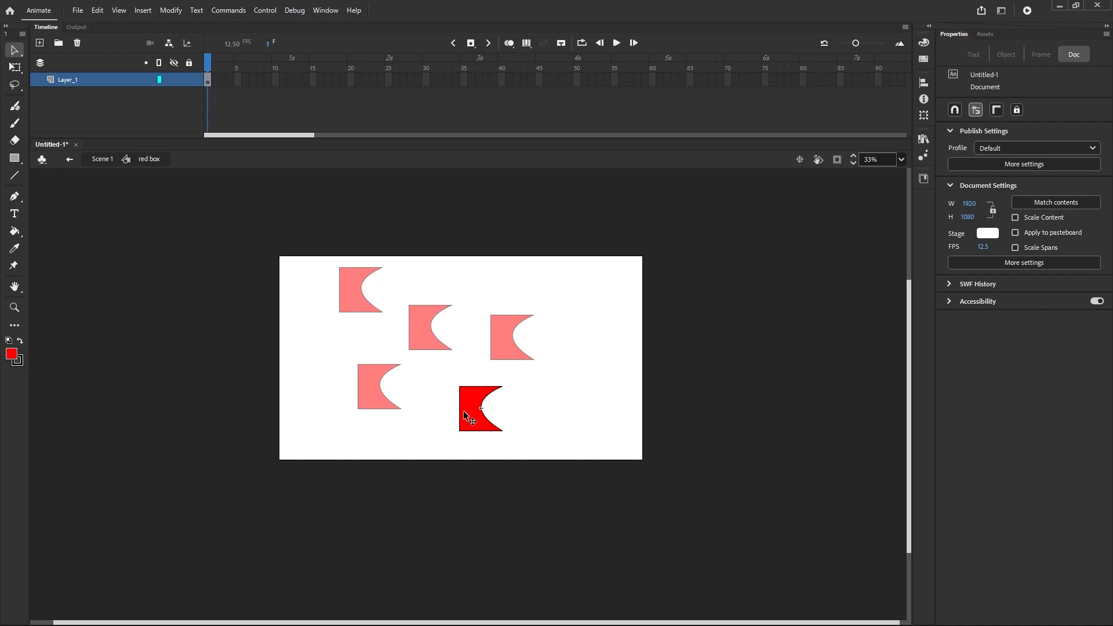
drag(487, 401, 548, 401)
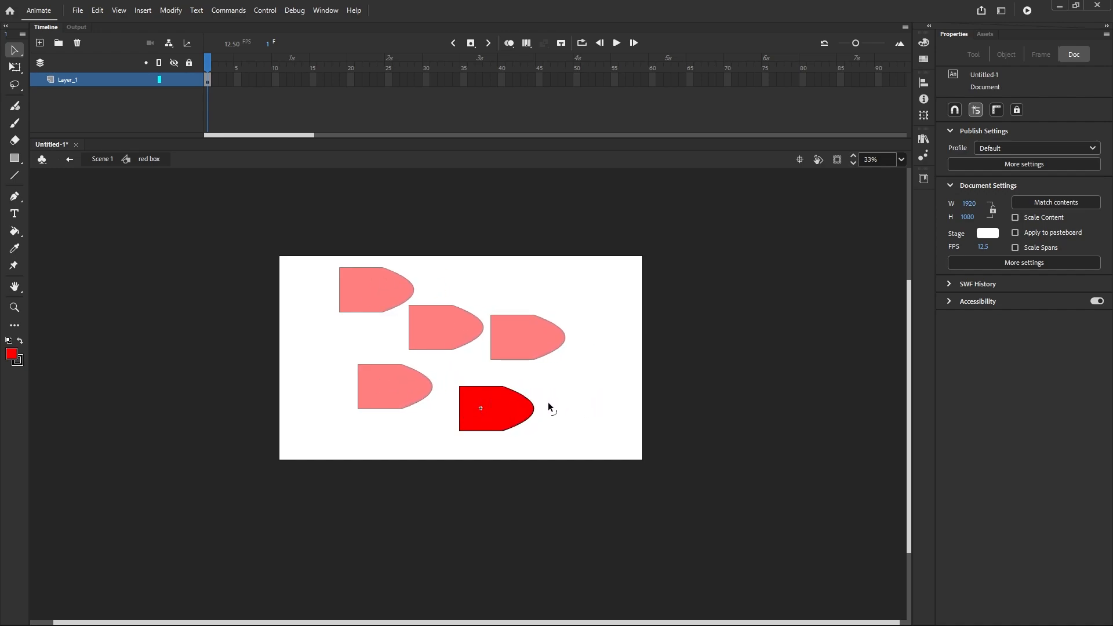
click(11, 354)
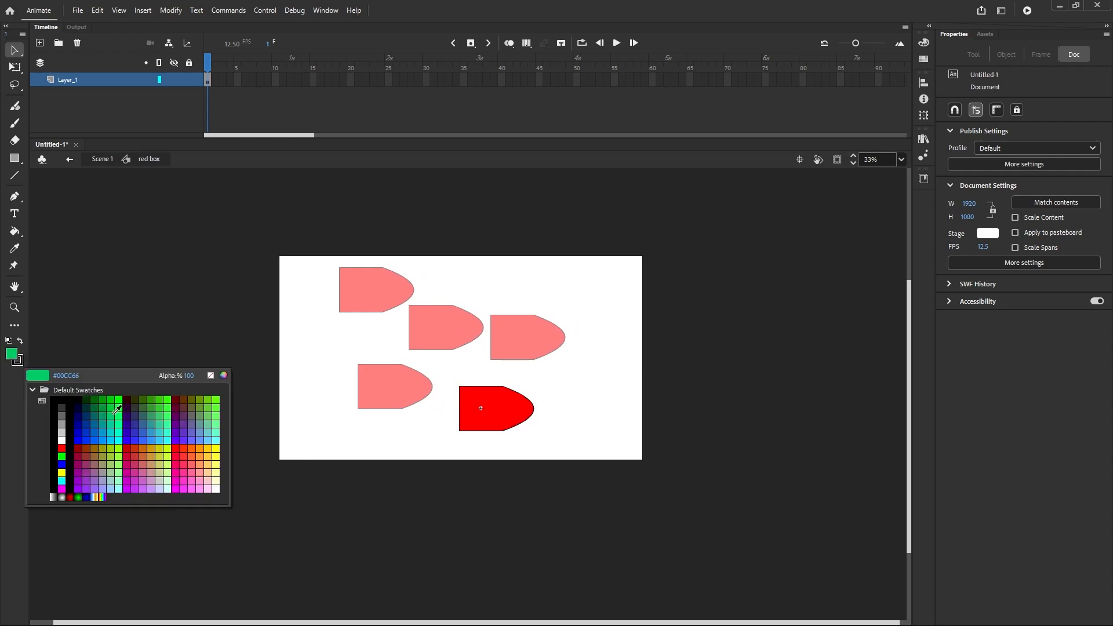
click(183, 449)
click(15, 355)
click(194, 441)
Recolour the symbol shape's fill dark purple and return to Scene 1.
click(513, 416)
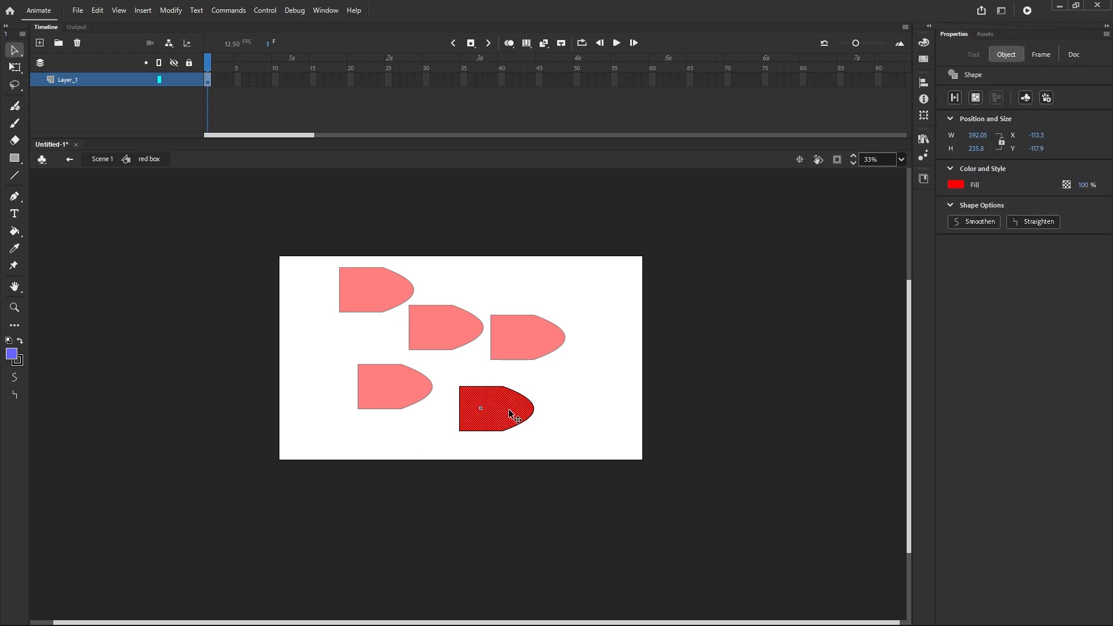
click(17, 359)
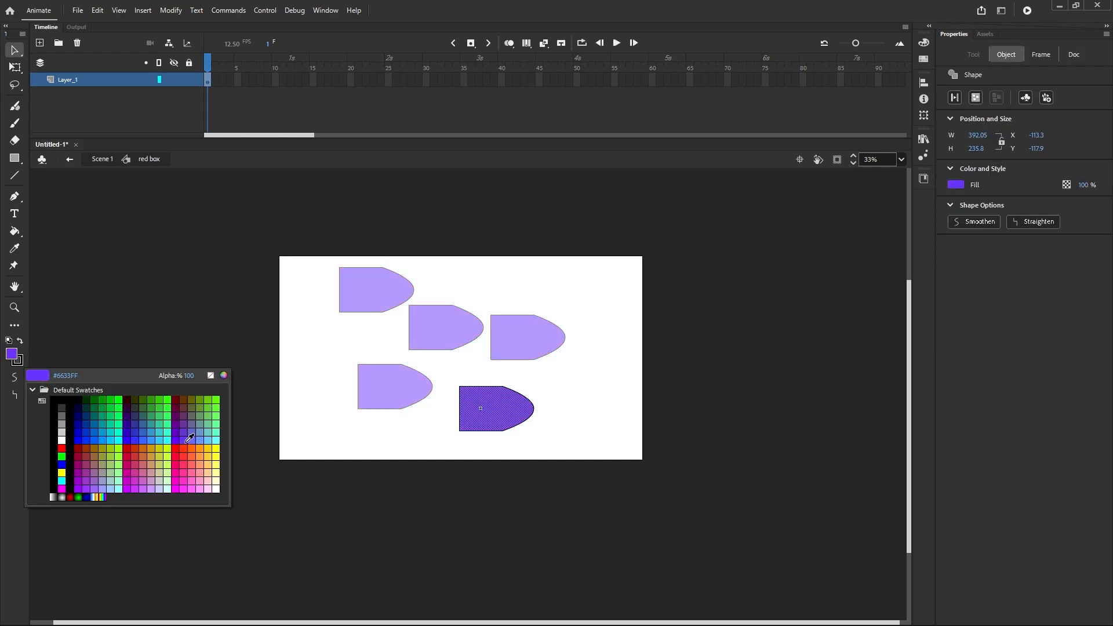
click(185, 429)
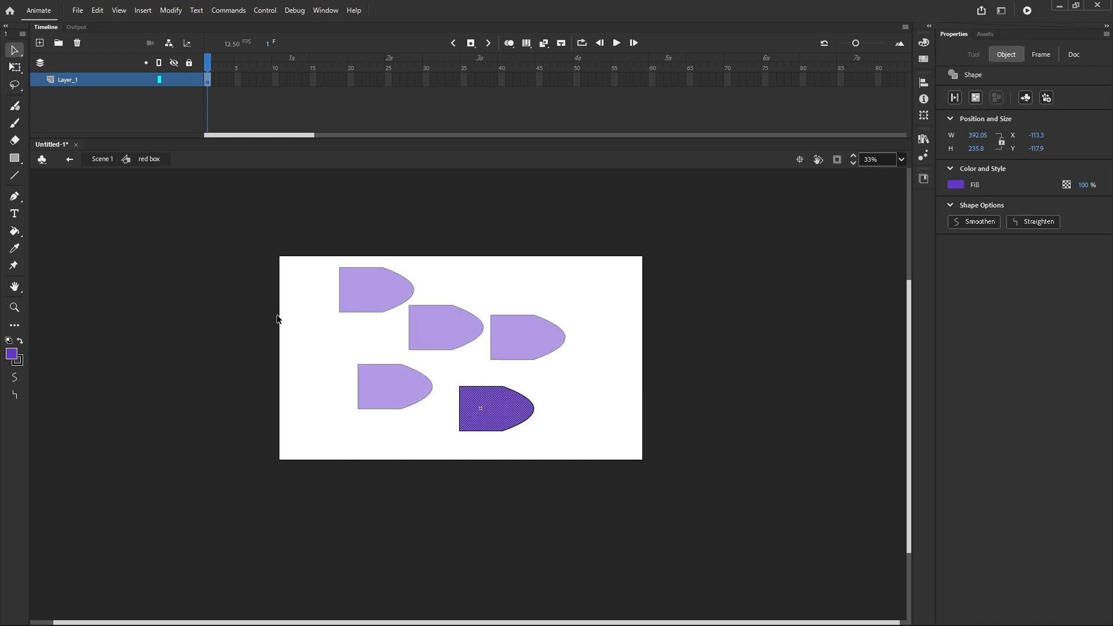
click(543, 370)
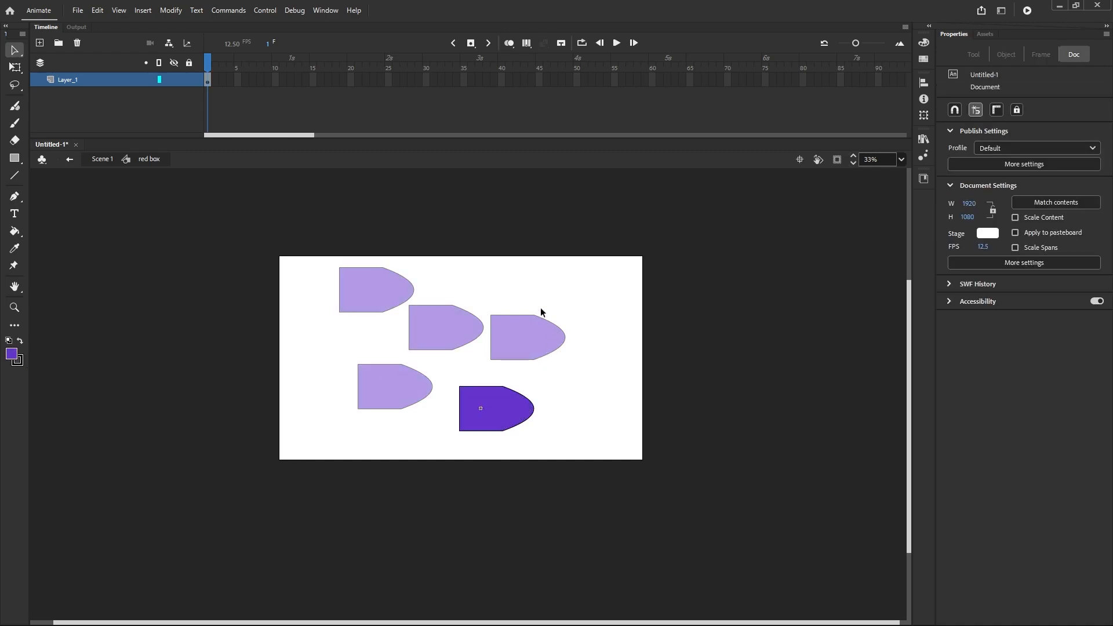
double_click(563, 290)
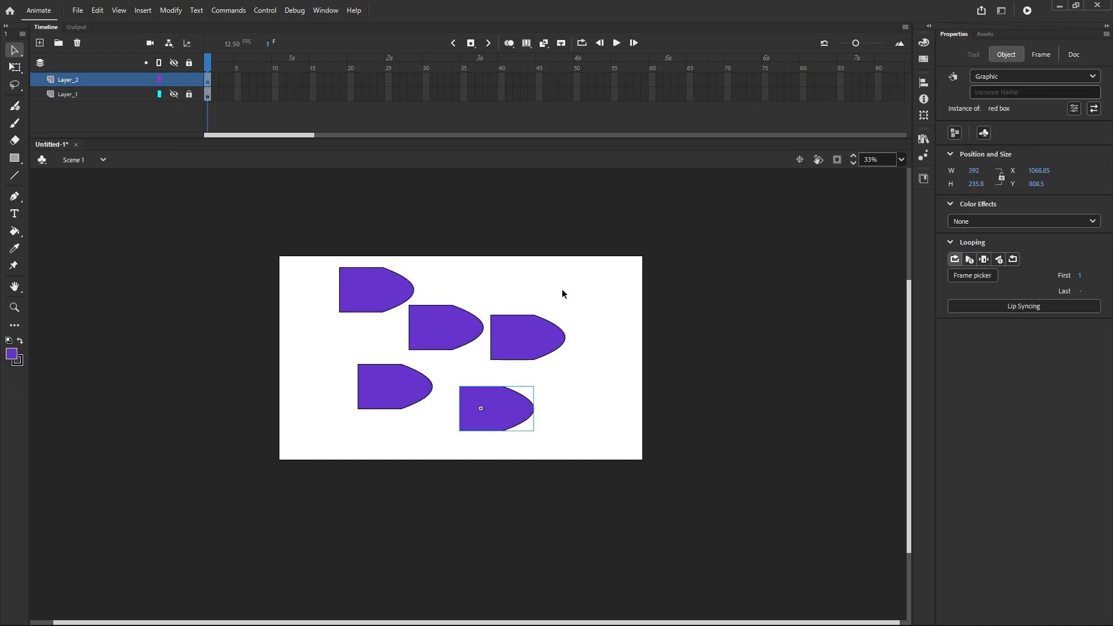
Examine the individual instances on the stage for the symbol's new shape and purple fill.
click(609, 280)
click(524, 337)
click(423, 330)
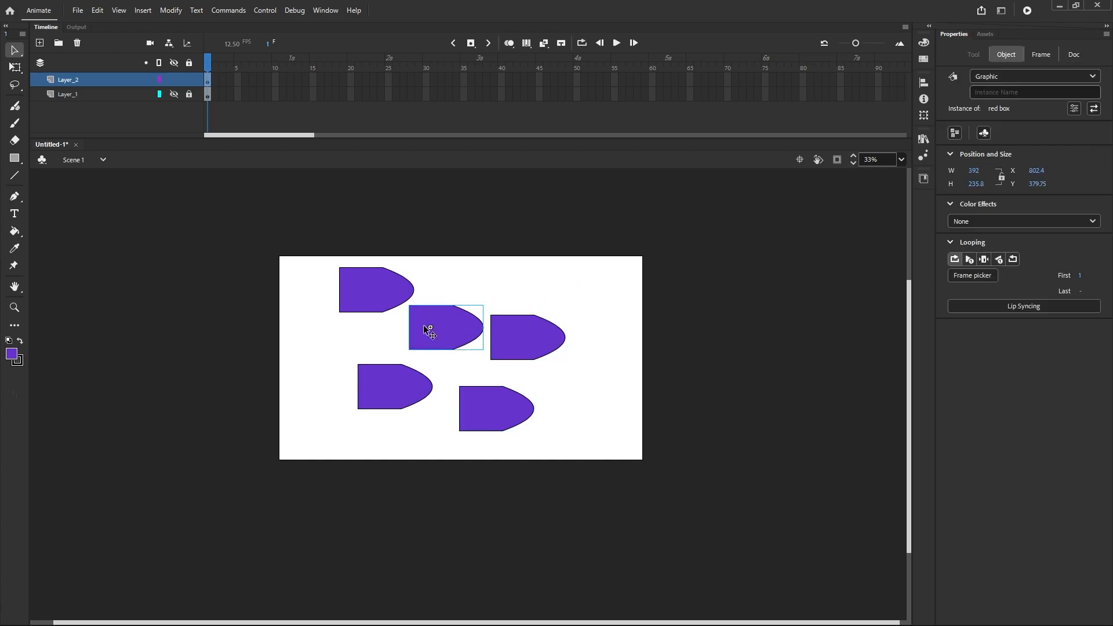
click(377, 291)
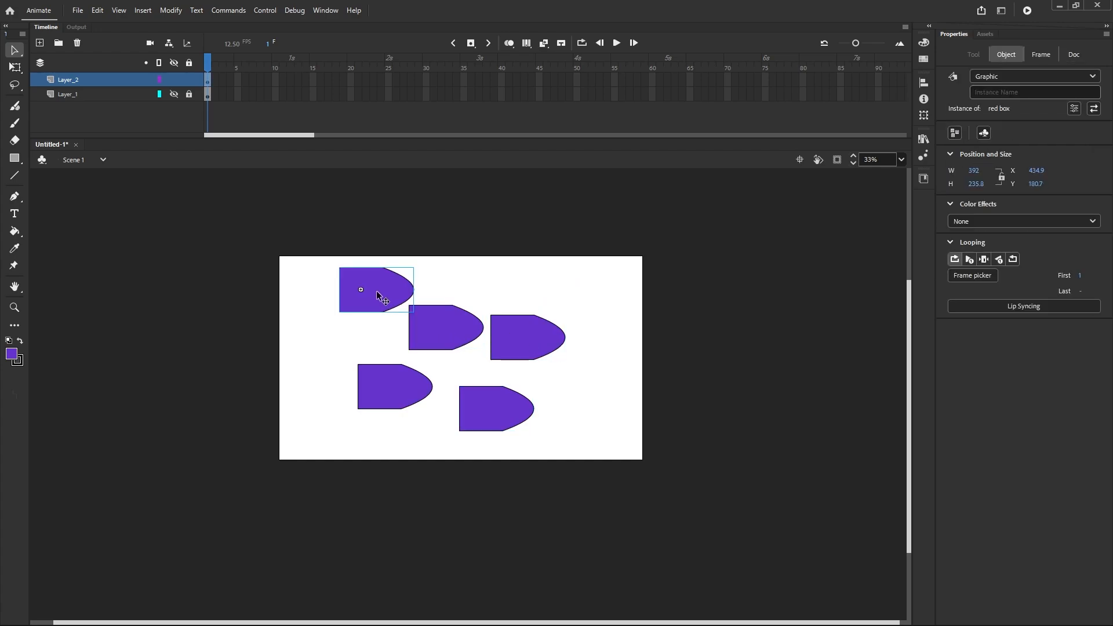
click(385, 393)
click(444, 340)
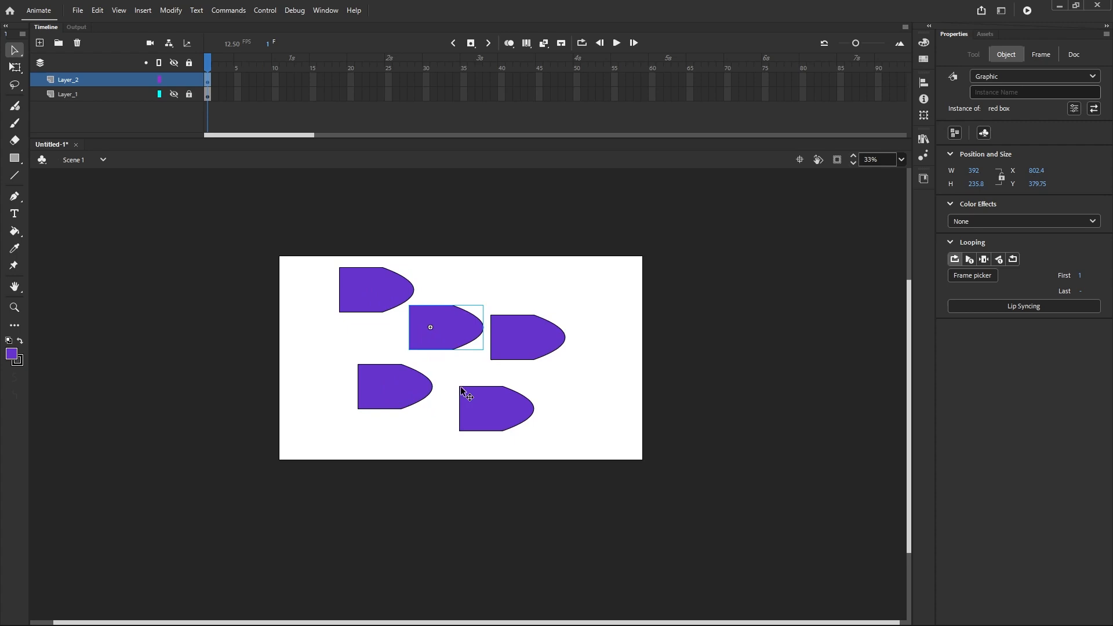
click(491, 413)
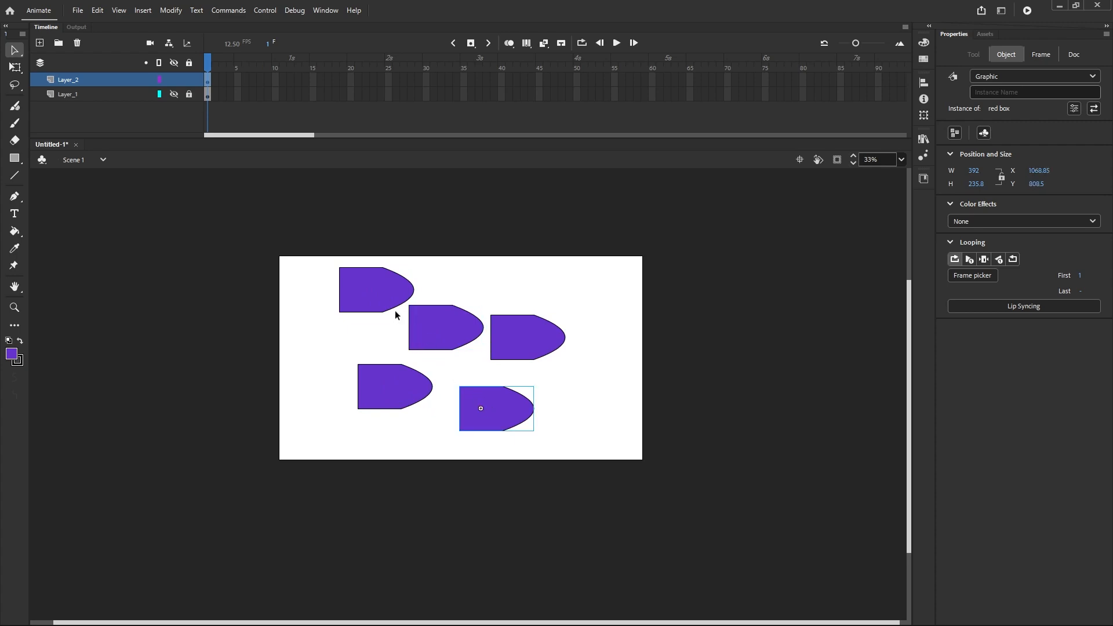
Apply a Tint color effect to the upper-left instance.
click(385, 294)
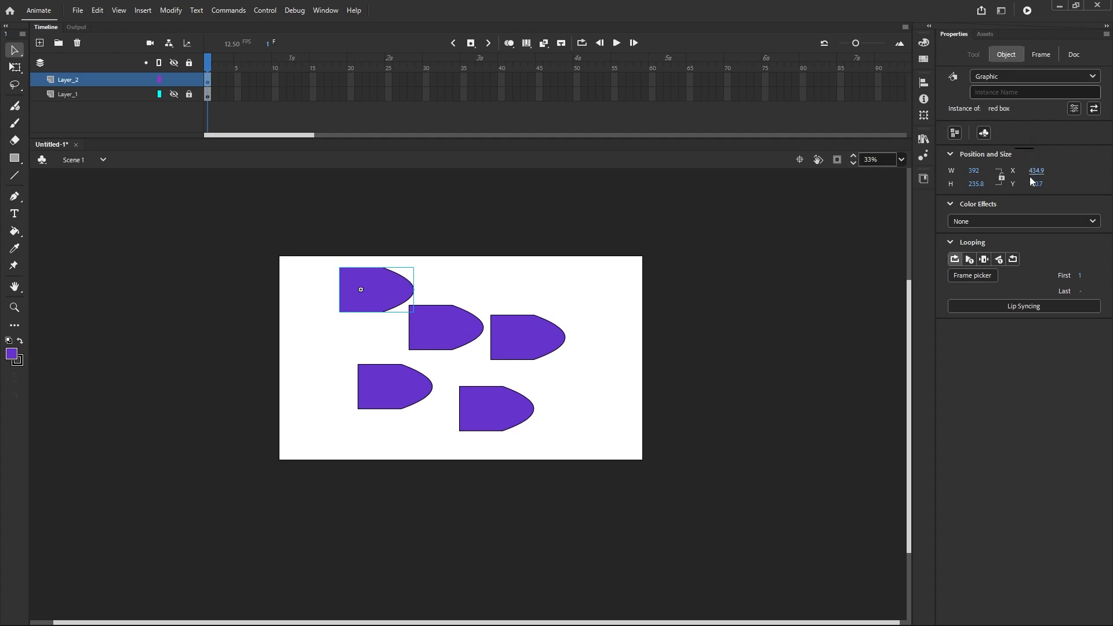
click(1087, 224)
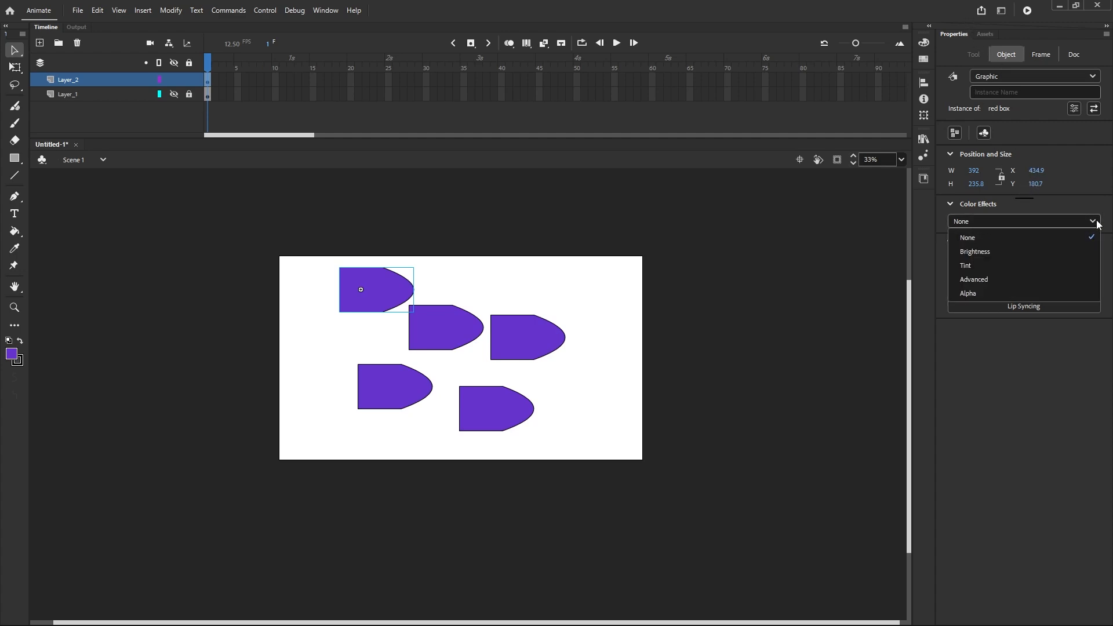
click(979, 267)
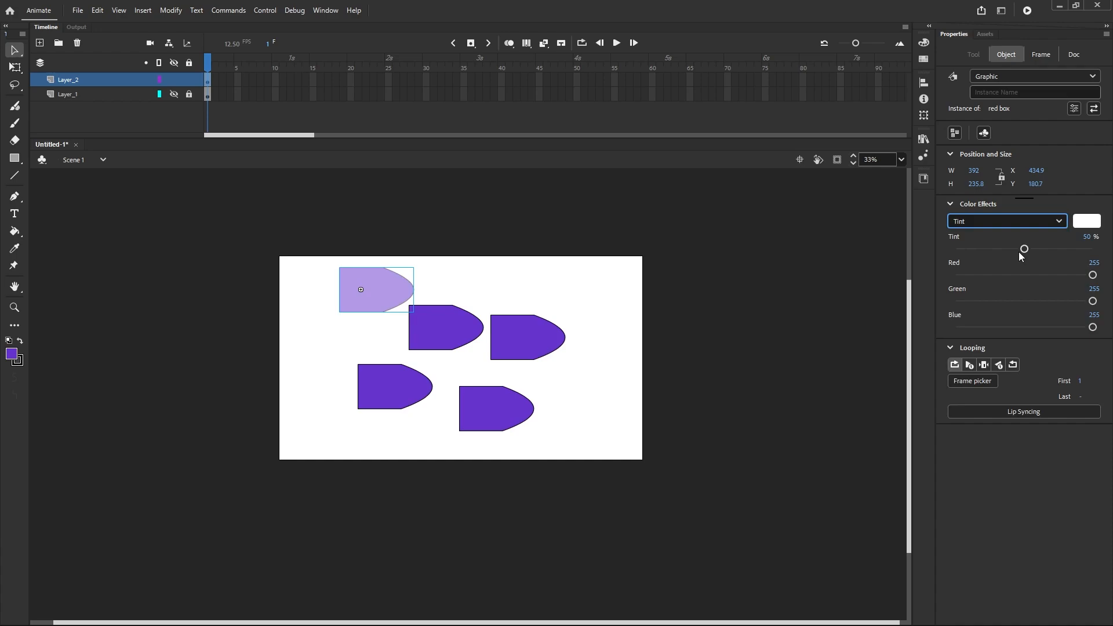
Try different red, green and blue tint values on the upper-left instance and return all three to 255.
drag(1093, 275, 962, 291)
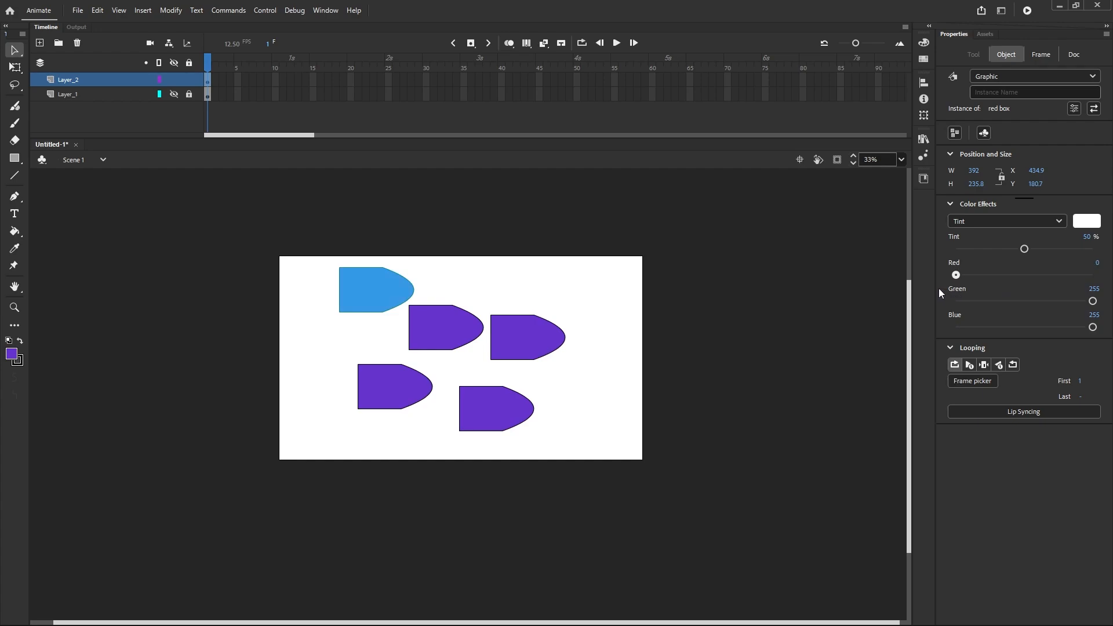
drag(938, 287, 860, 326)
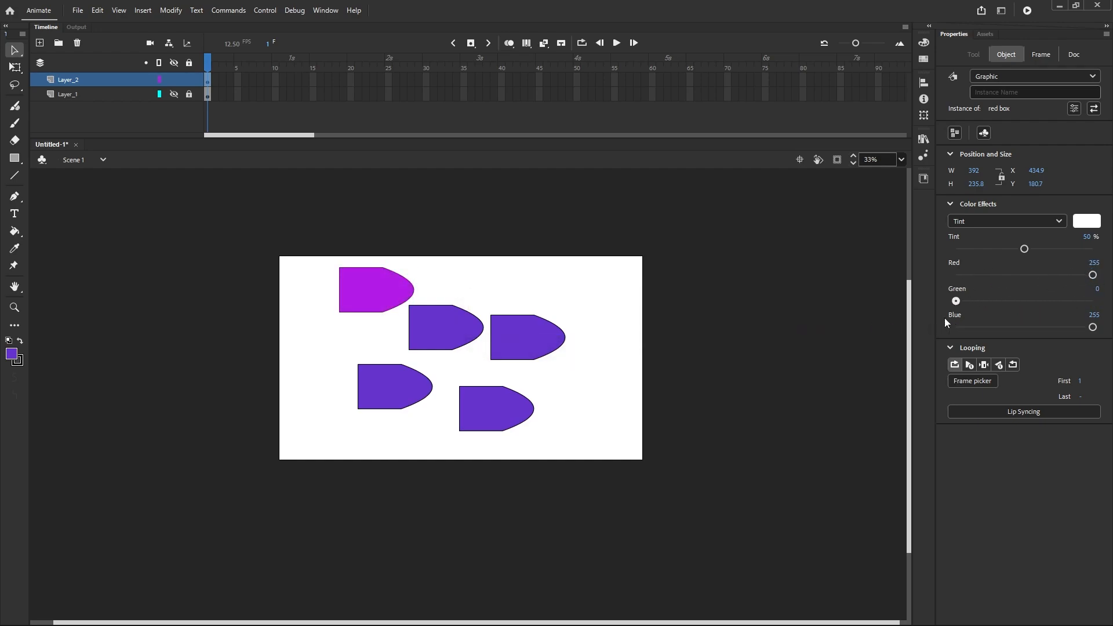
drag(945, 318, 1030, 328)
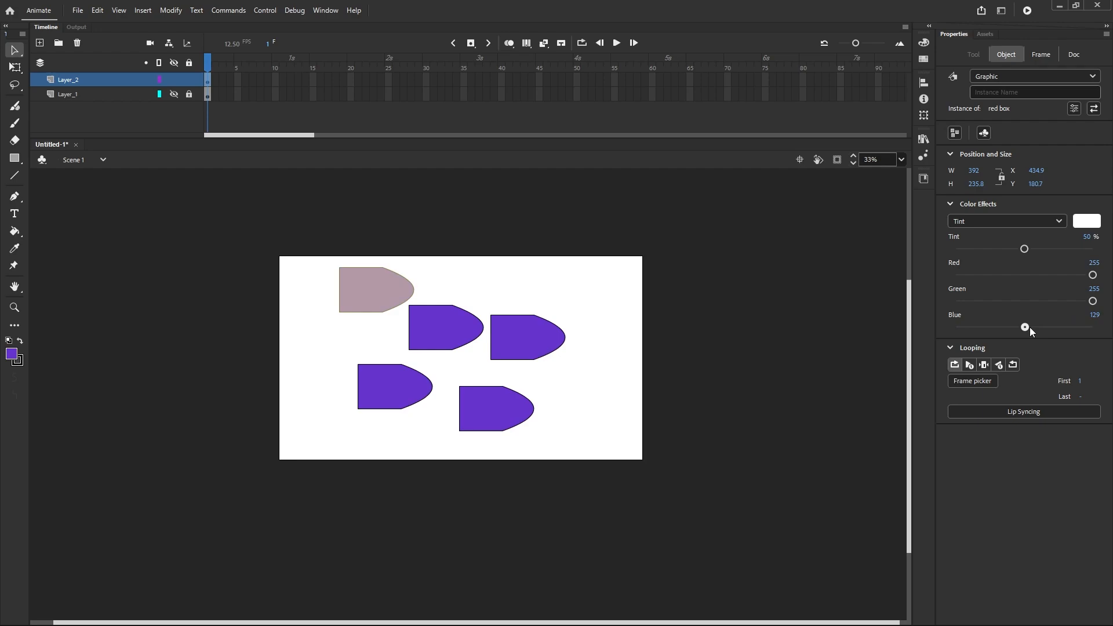
drag(1093, 301, 1006, 323)
mouse_move(1093, 275)
mouse_down()
mouse_move(948, 292)
mouse_move(1105, 297)
mouse_move(1094, 290)
mouse_up()
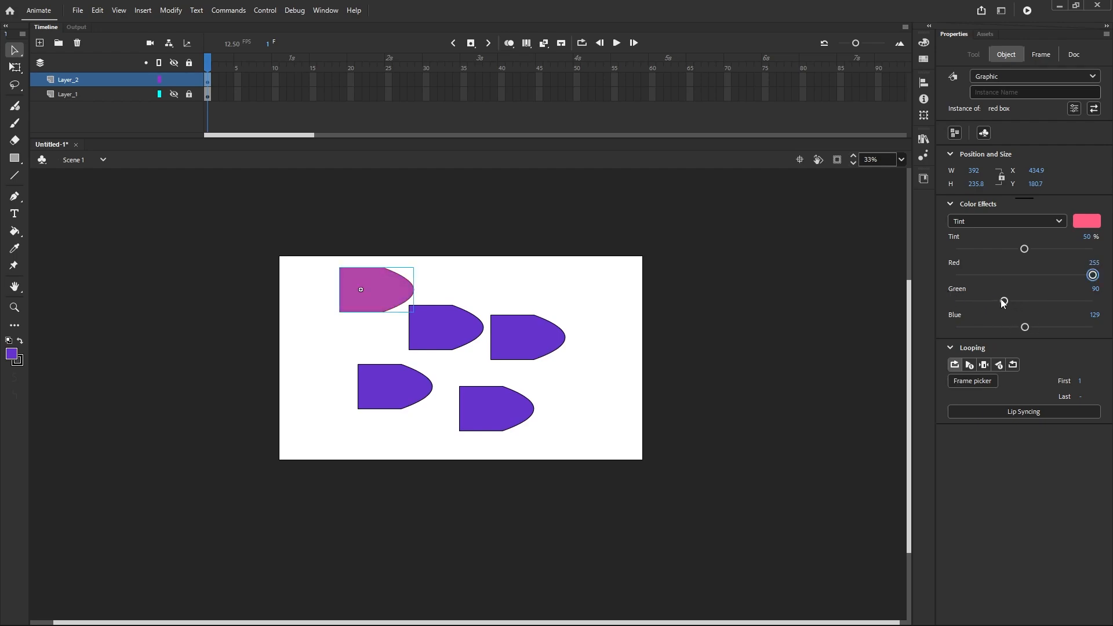
drag(1004, 301, 1093, 301)
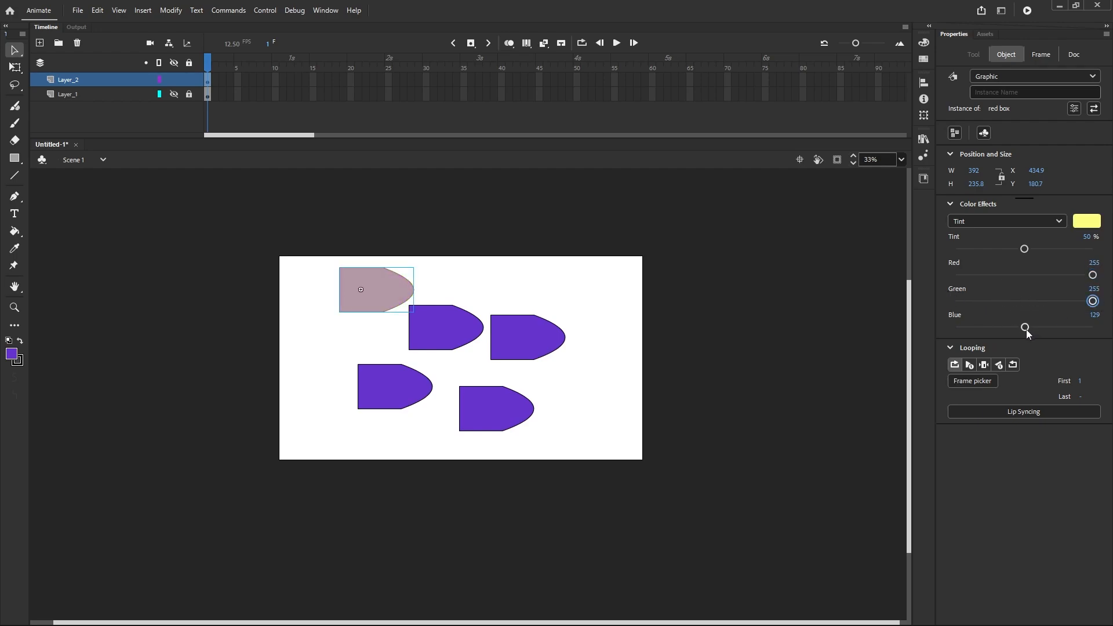
drag(1027, 330, 1095, 328)
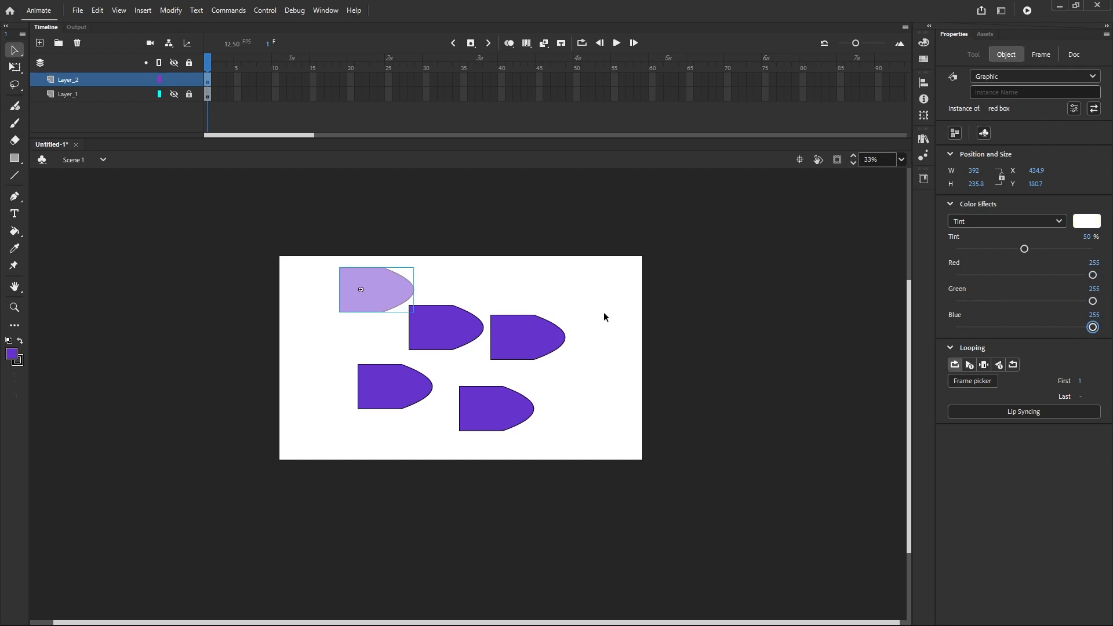
Lower the upper-left instance's red tint value to about 19, turning it blue, and deselect it.
drag(1093, 275, 965, 288)
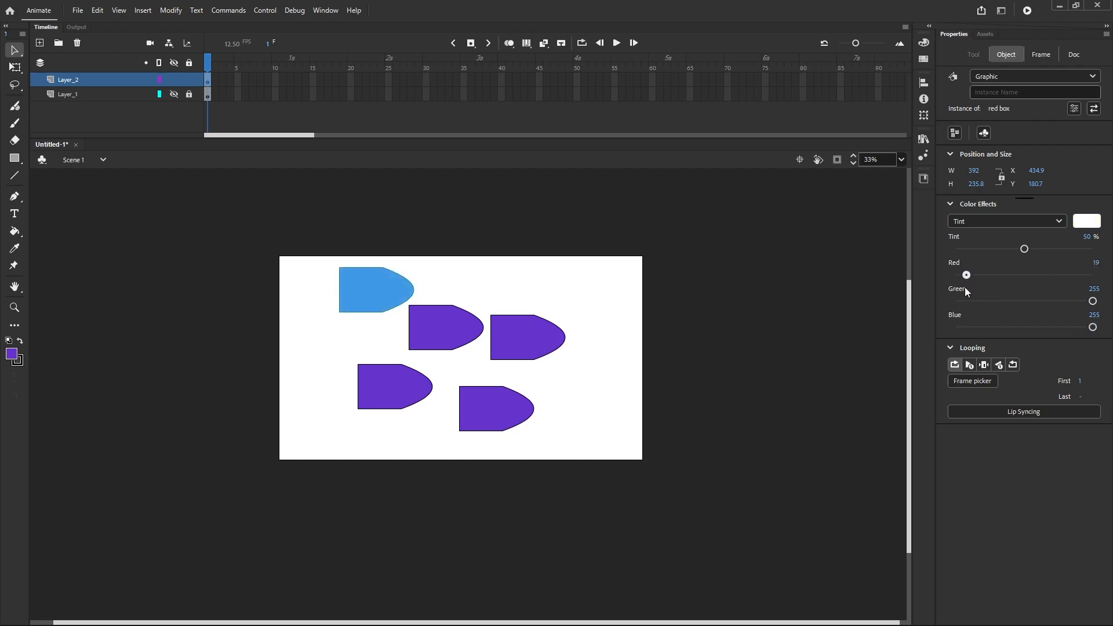
click(615, 285)
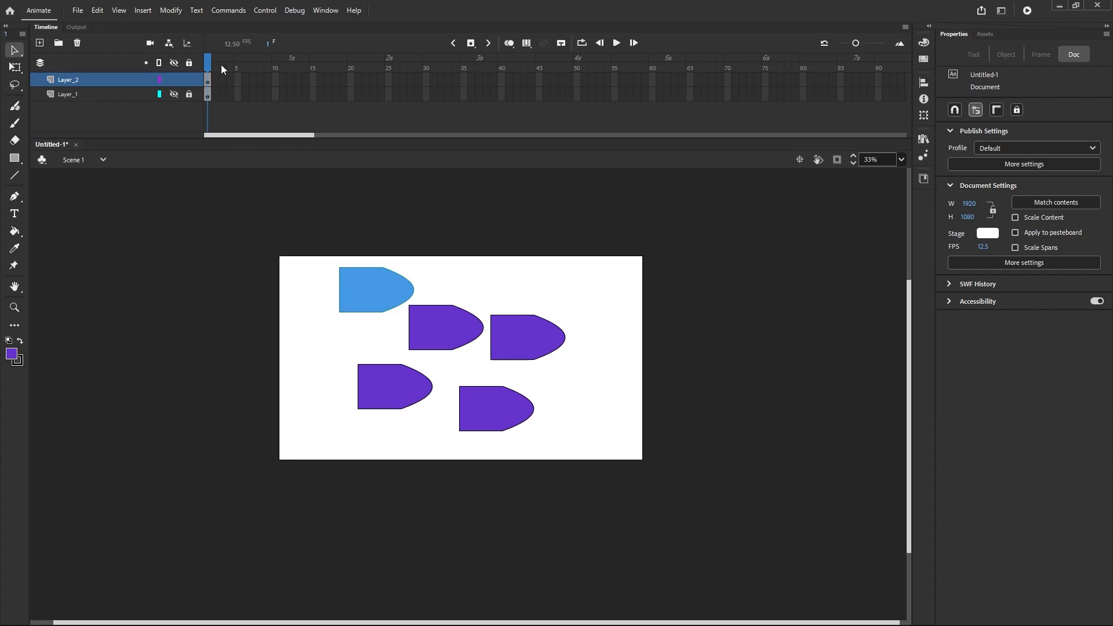
Insert a keyframe at frame 30 of Layer_2 and move all five instances off the stage past its right edge.
click(207, 80)
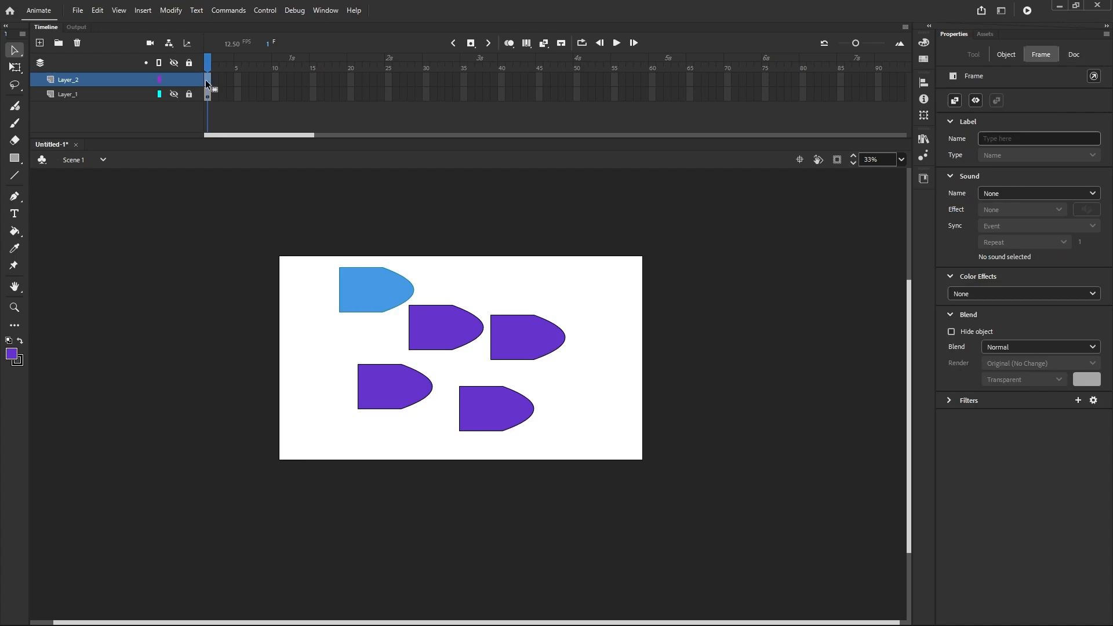
right_click(429, 80)
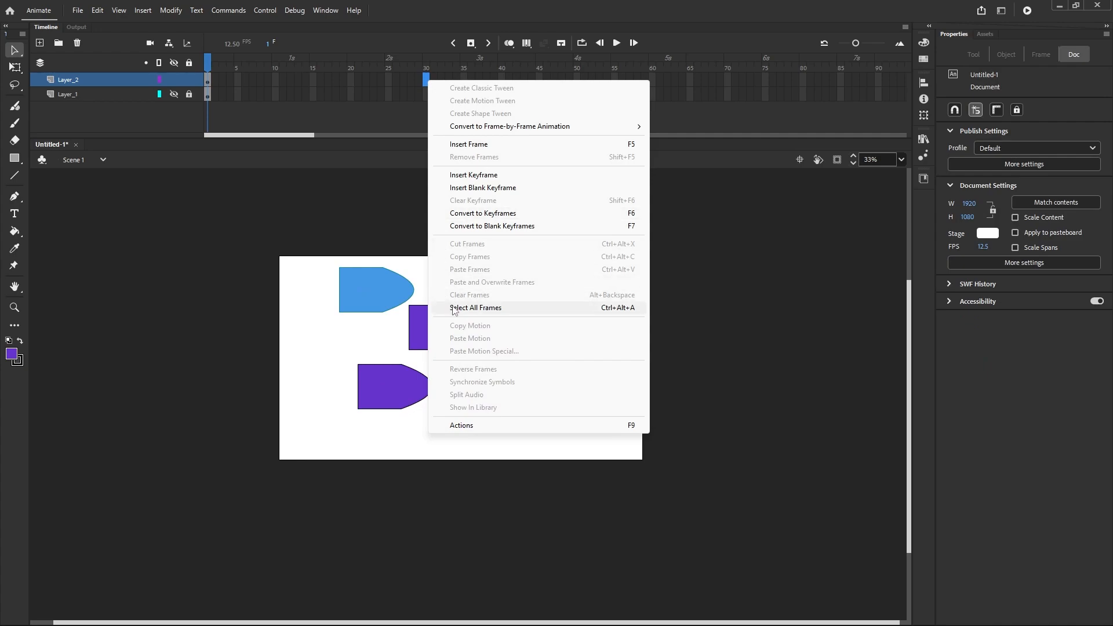
click(481, 175)
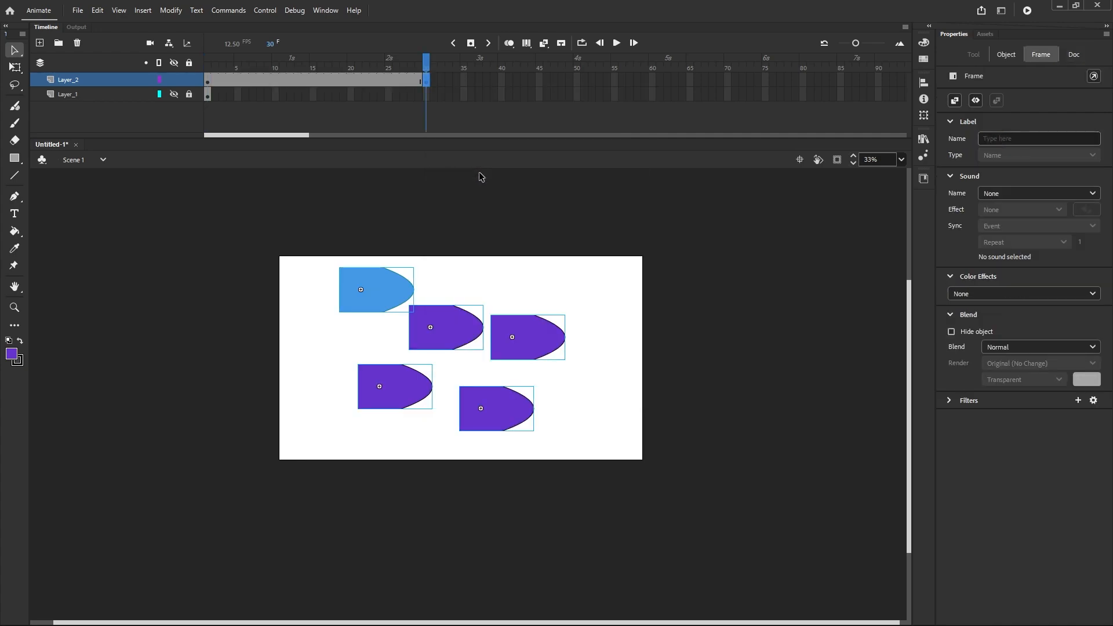
drag(453, 330, 791, 332)
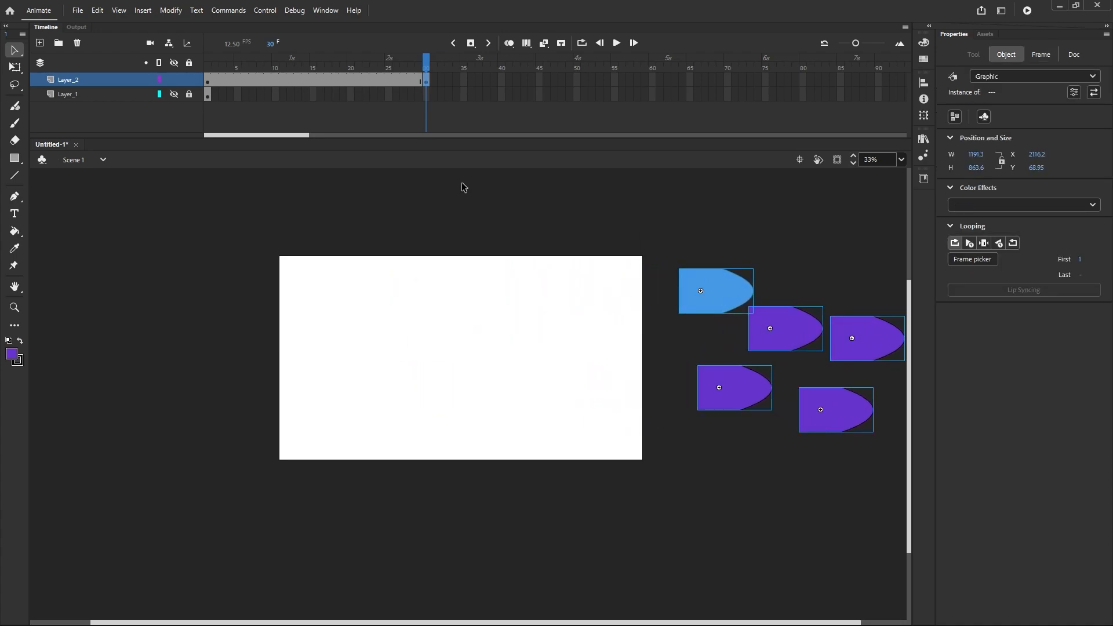
Create a classic tween between frames 1 and 30 of Layer_2, accepting the conversion of the frame content to symbols.
click(283, 82)
right_click(283, 83)
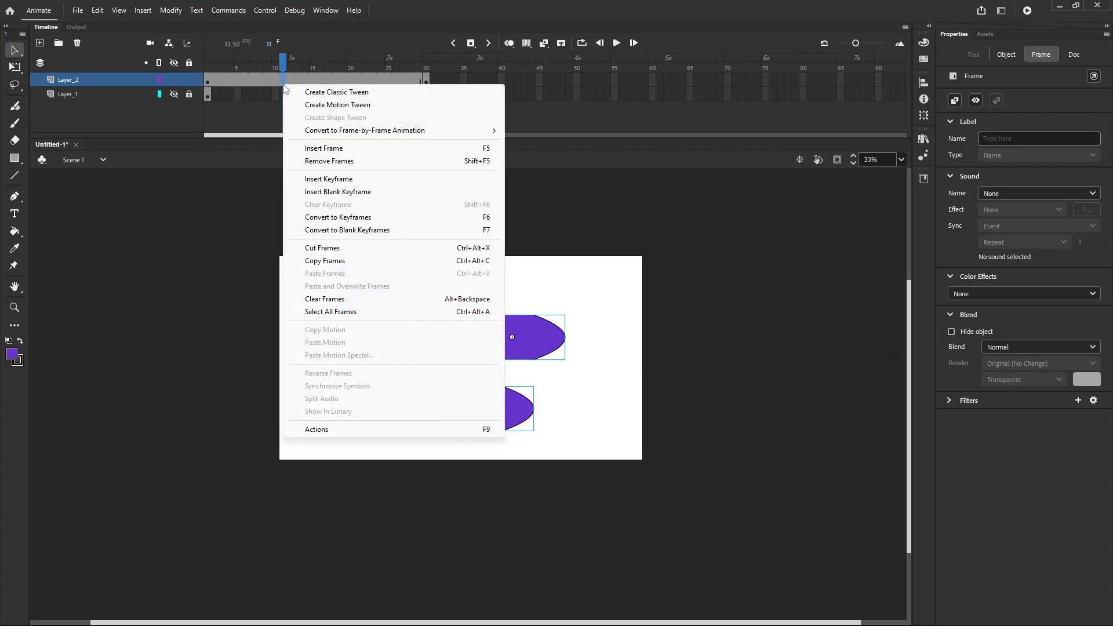
click(322, 103)
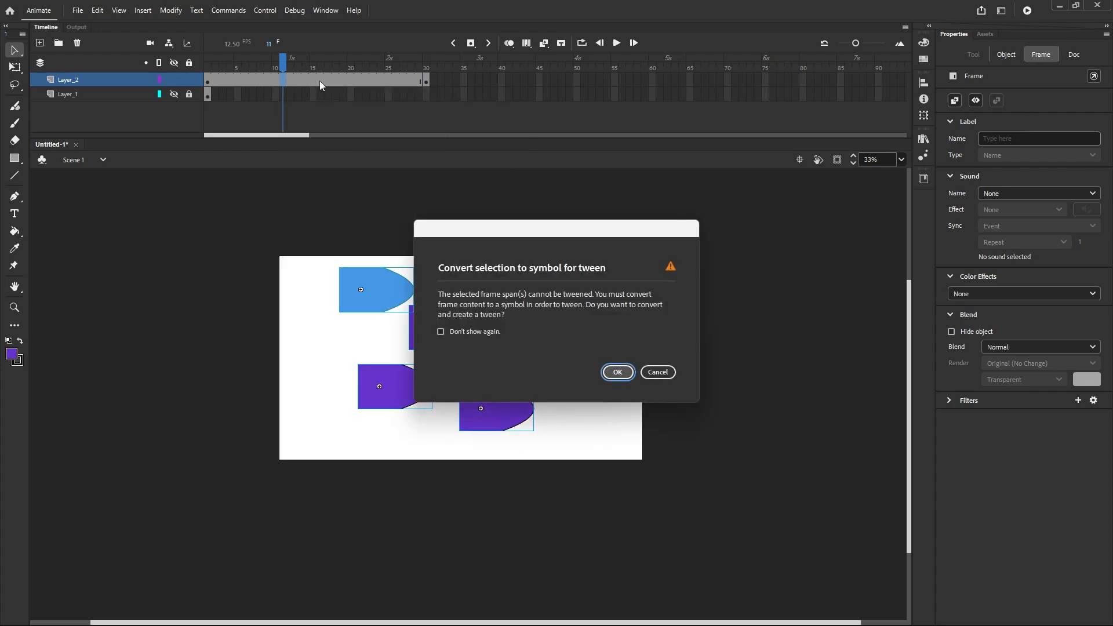
click(618, 372)
Preview the classic tween by scrubbing and playing it, and examine Layer_2's frames 1 to 10 one by one.
drag(284, 70, 207, 65)
click(619, 46)
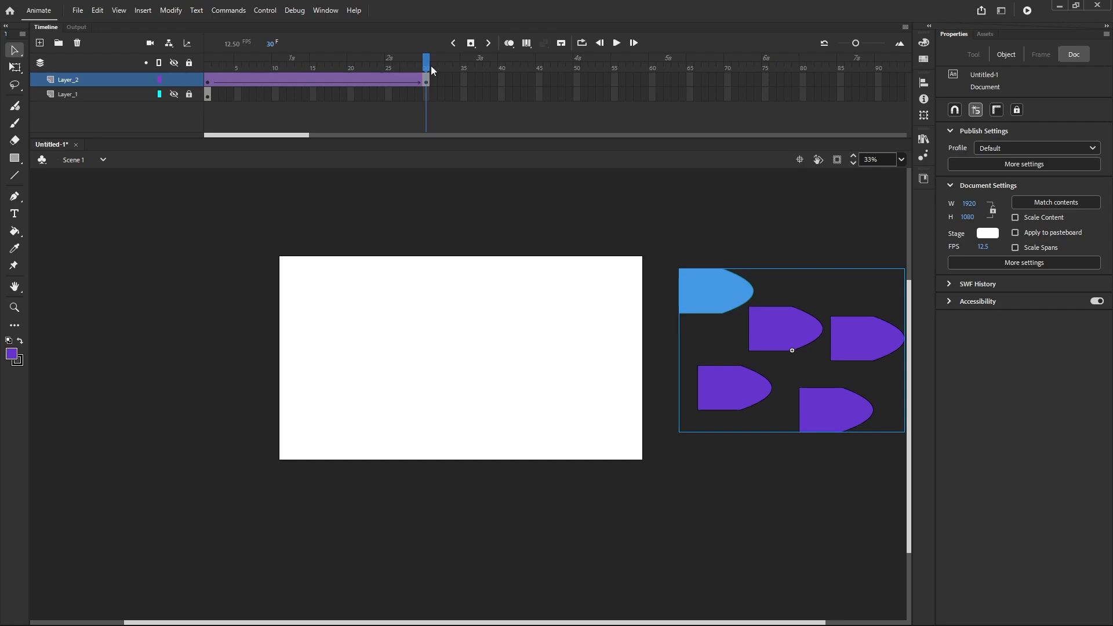
drag(431, 66, 179, 84)
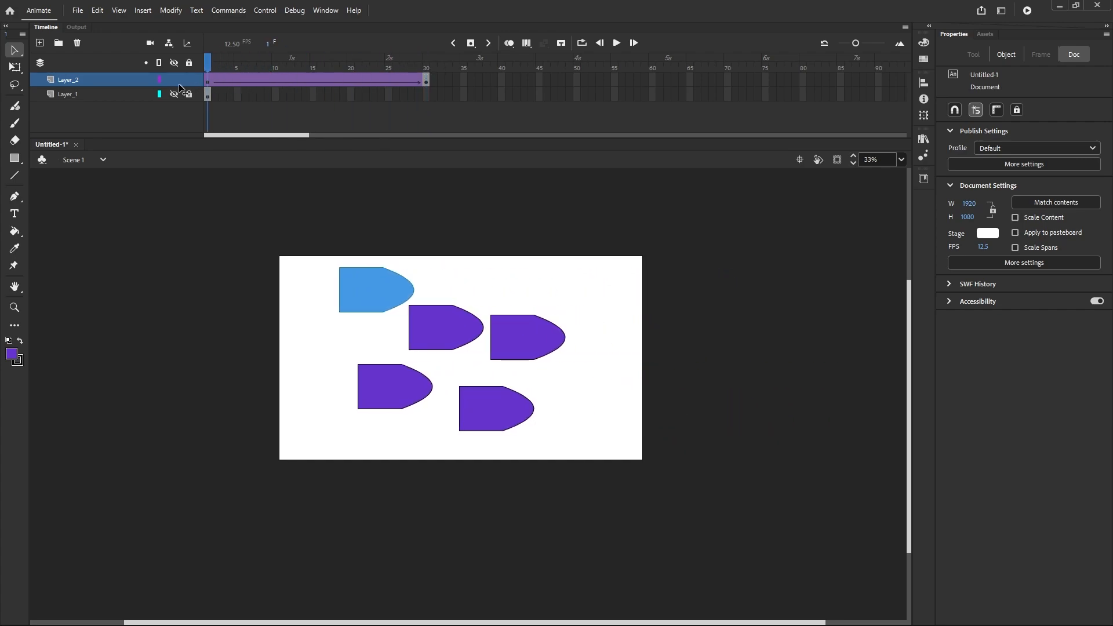
click(209, 82)
click(217, 82)
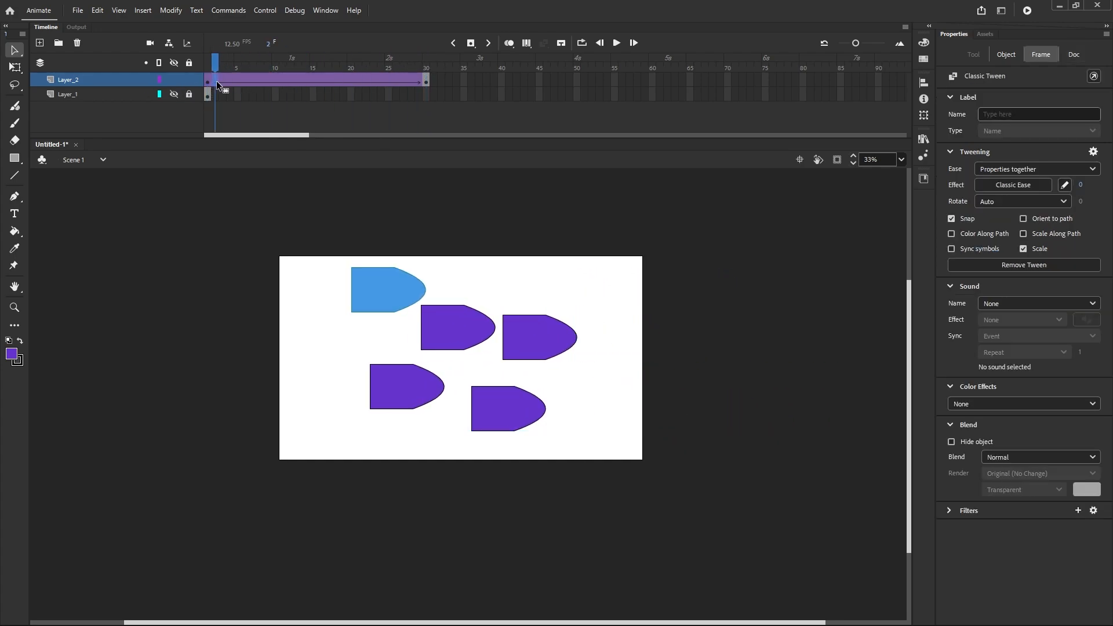
click(221, 82)
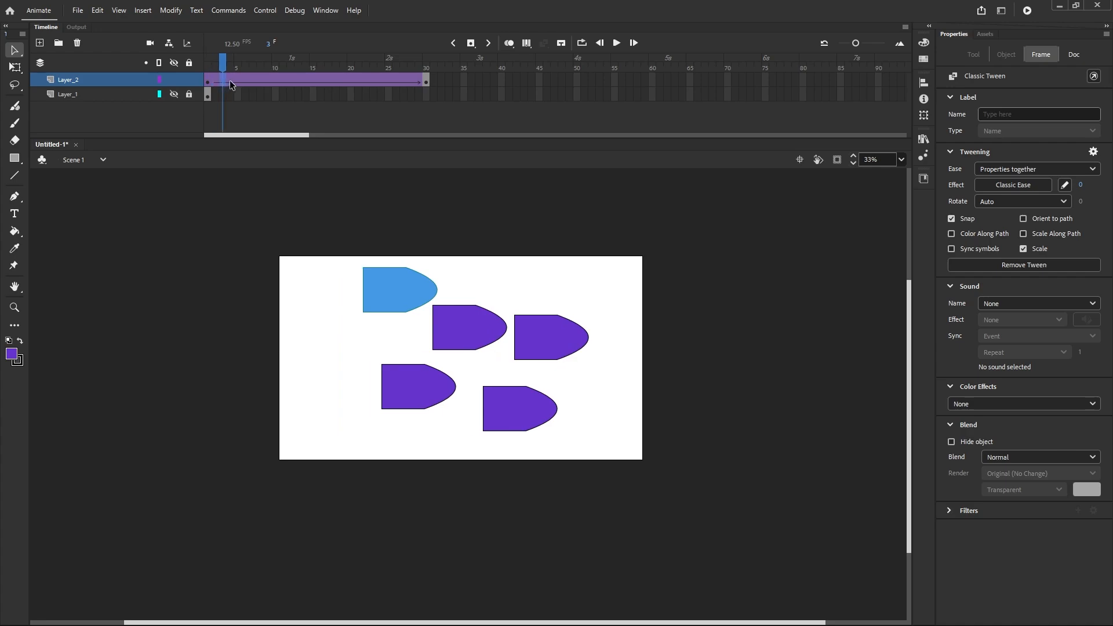
click(230, 81)
click(238, 82)
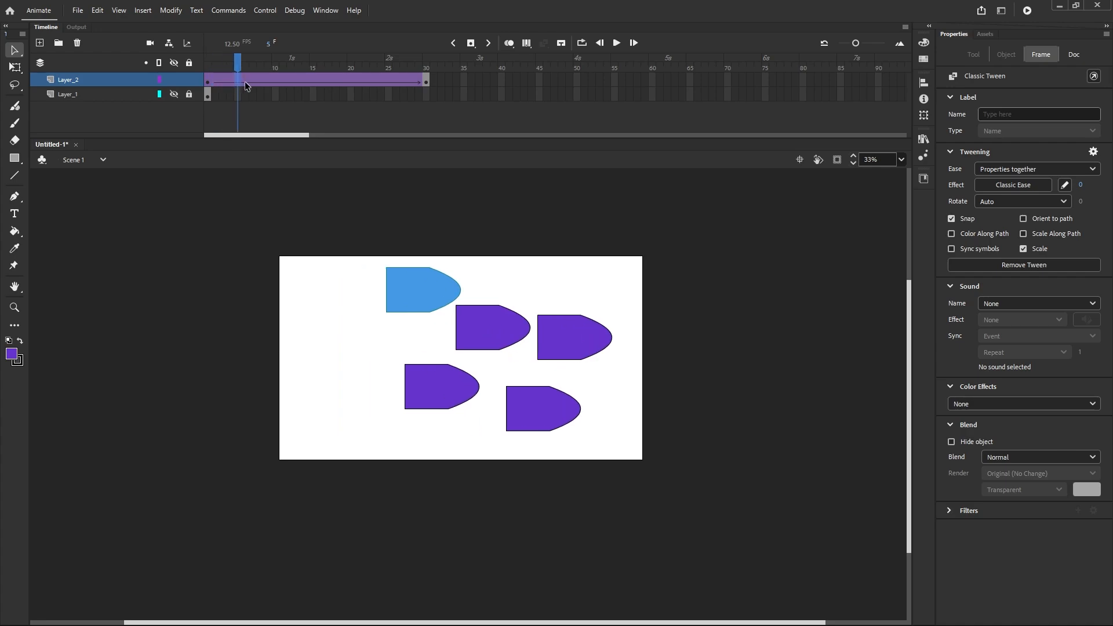
click(245, 82)
click(253, 82)
click(261, 82)
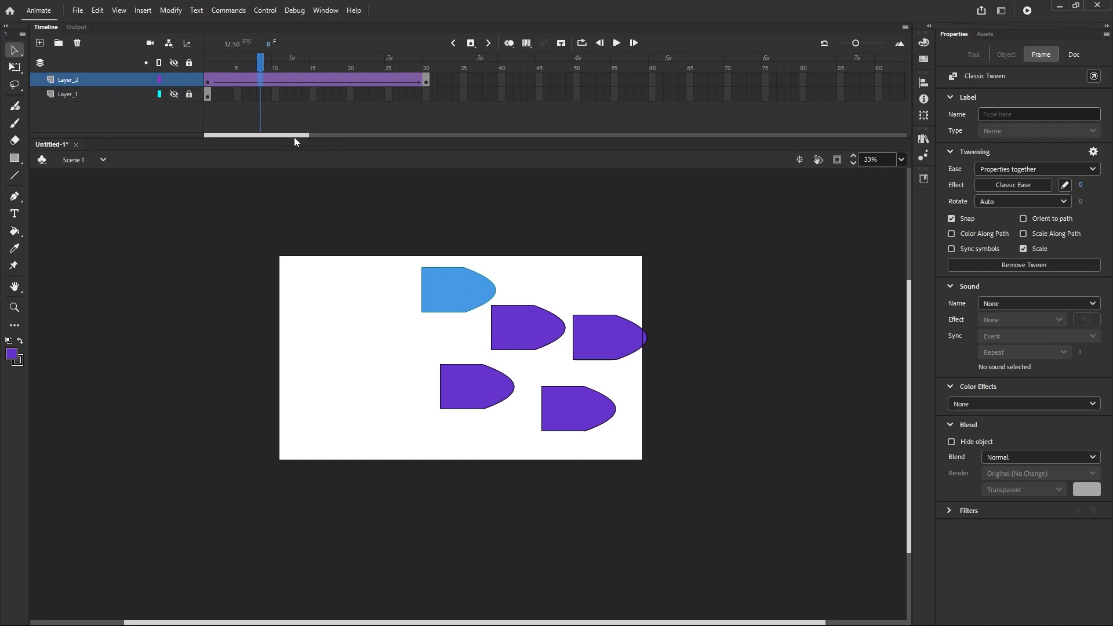
click(268, 82)
click(275, 82)
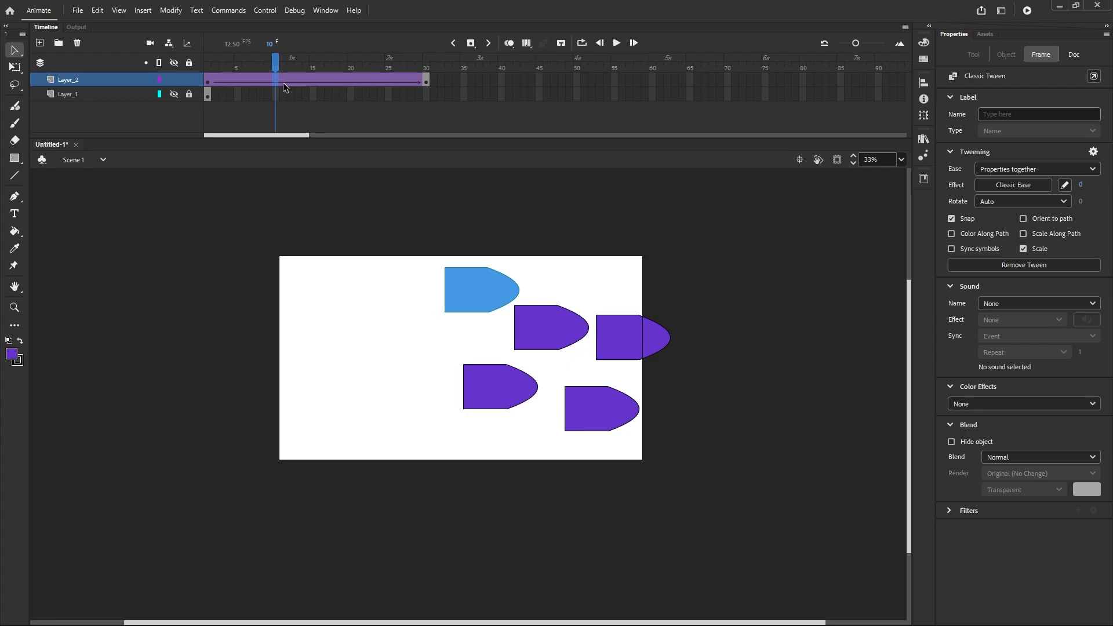
drag(439, 80, 431, 81)
click(425, 81)
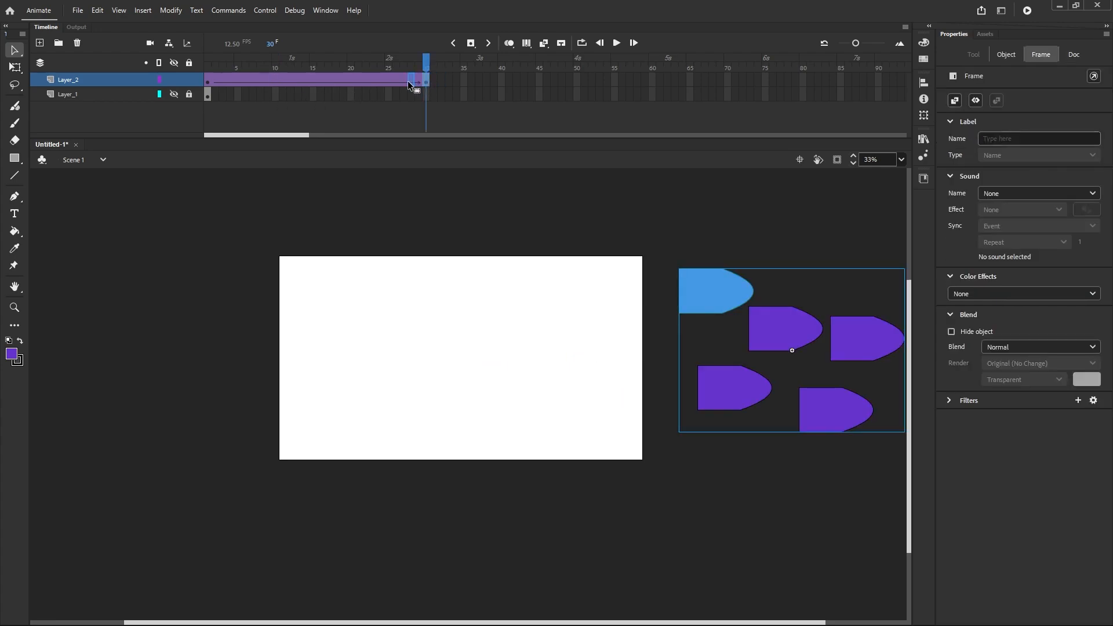
drag(379, 84, 277, 86)
key(ctrl+z)
key(ctrl+z)
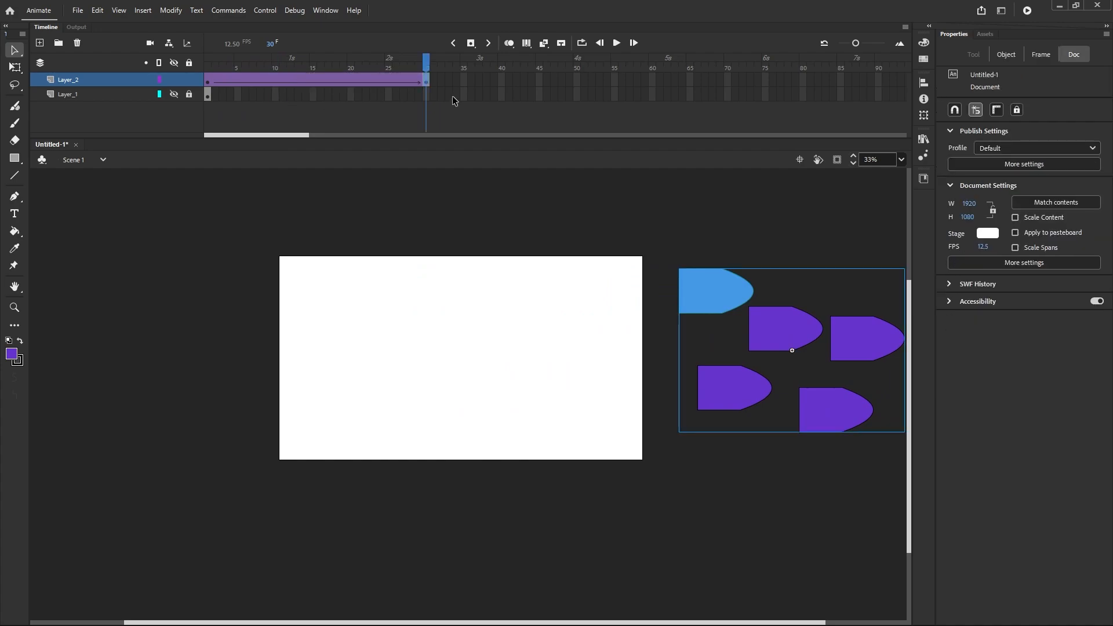
Insert a blank keyframe at frame 15 of Layer_2's tween and scrub the frames before it.
click(314, 87)
right_click(315, 88)
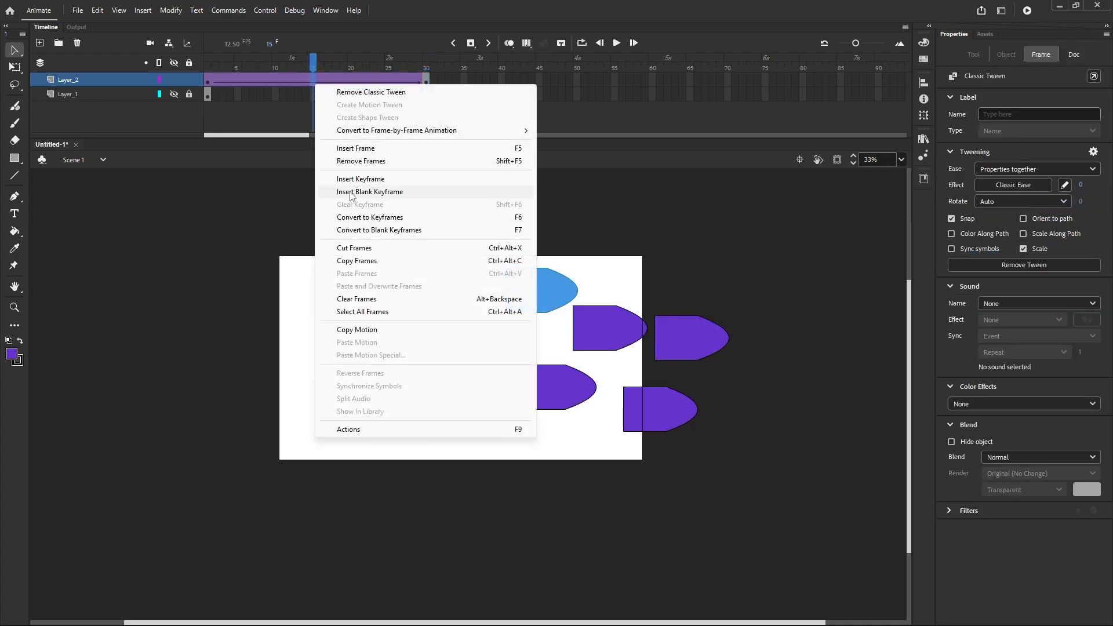
click(367, 195)
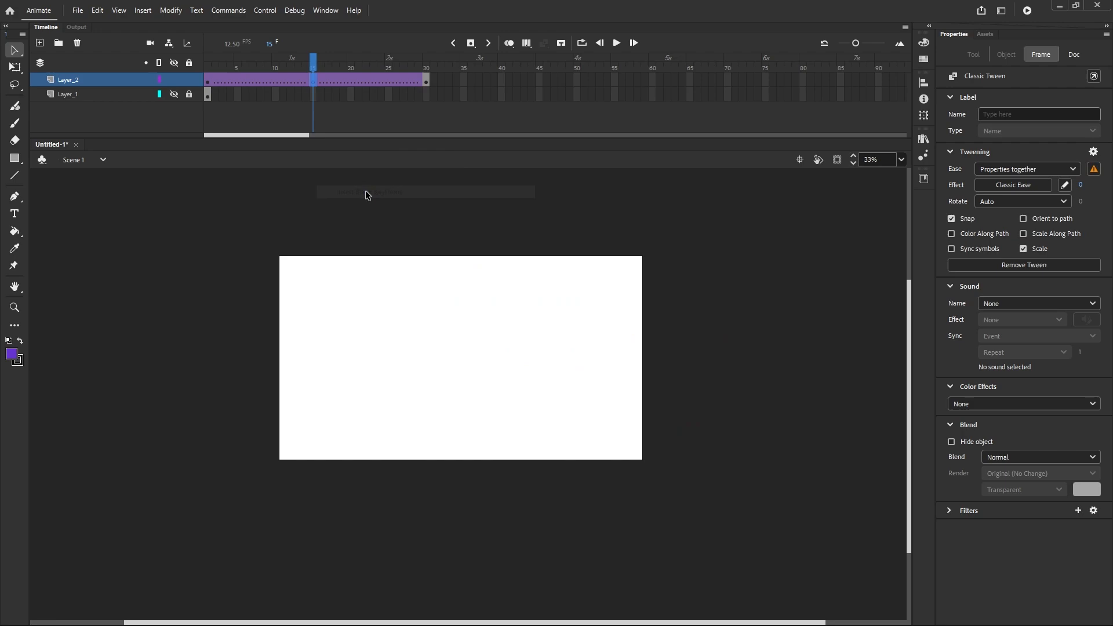
click(353, 103)
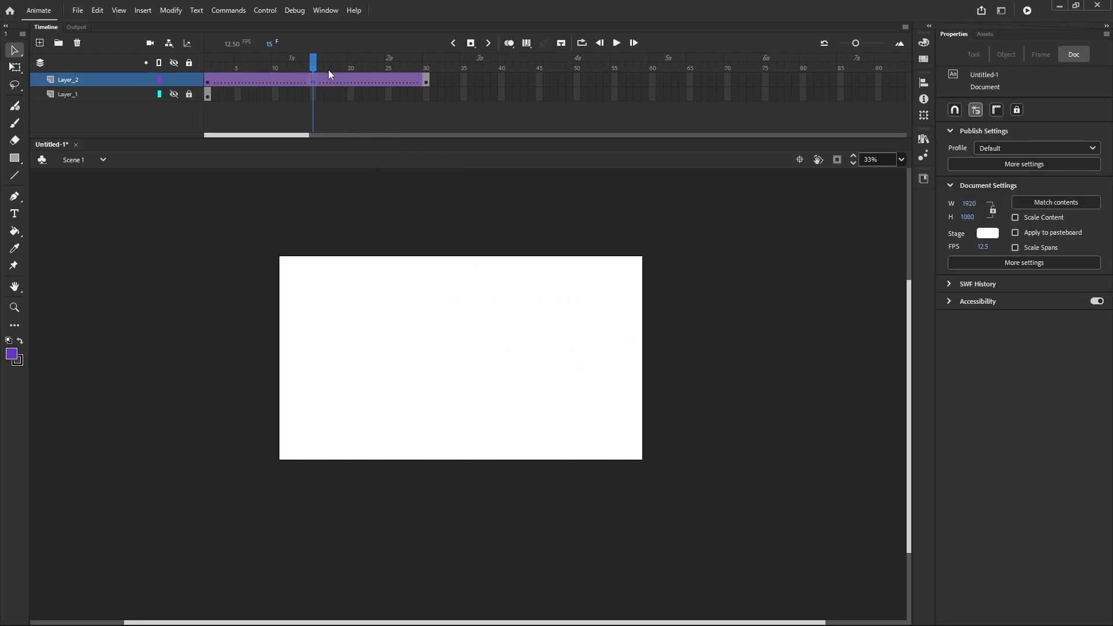
drag(314, 68, 263, 100)
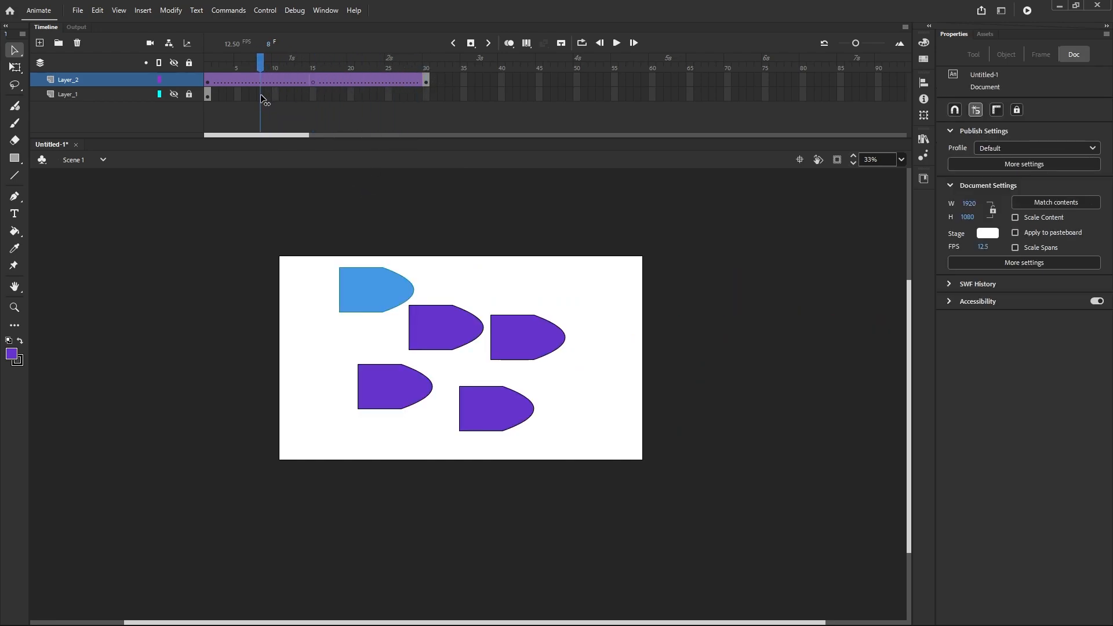
Undo the blank keyframe insertion in Layer_2's tween.
key(ctrl+z)
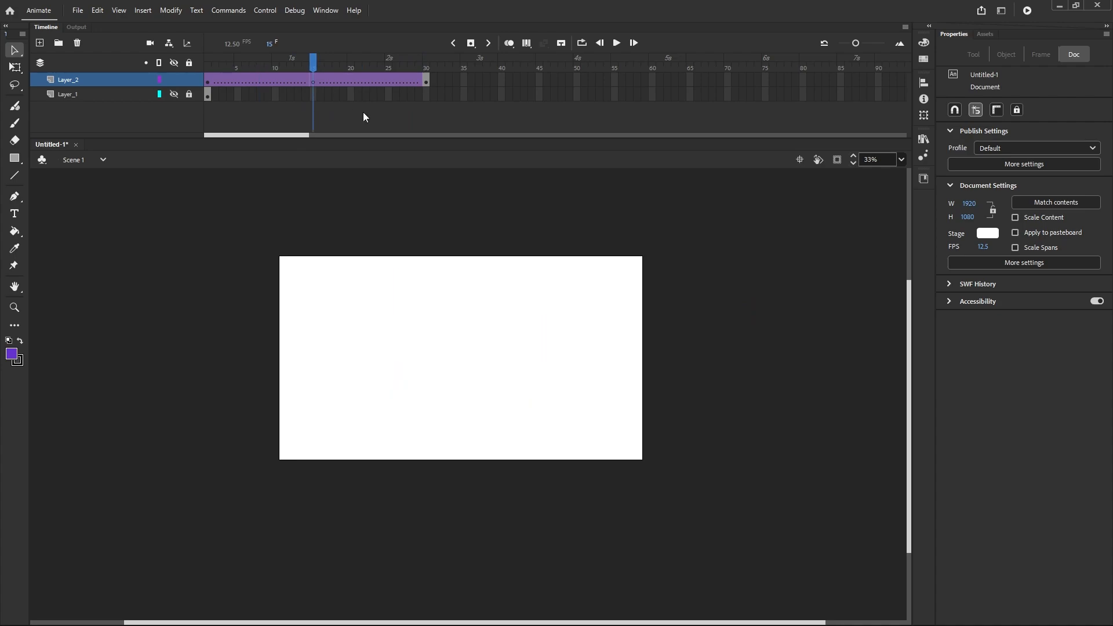
key(ctrl+z)
key(ctrl+z)
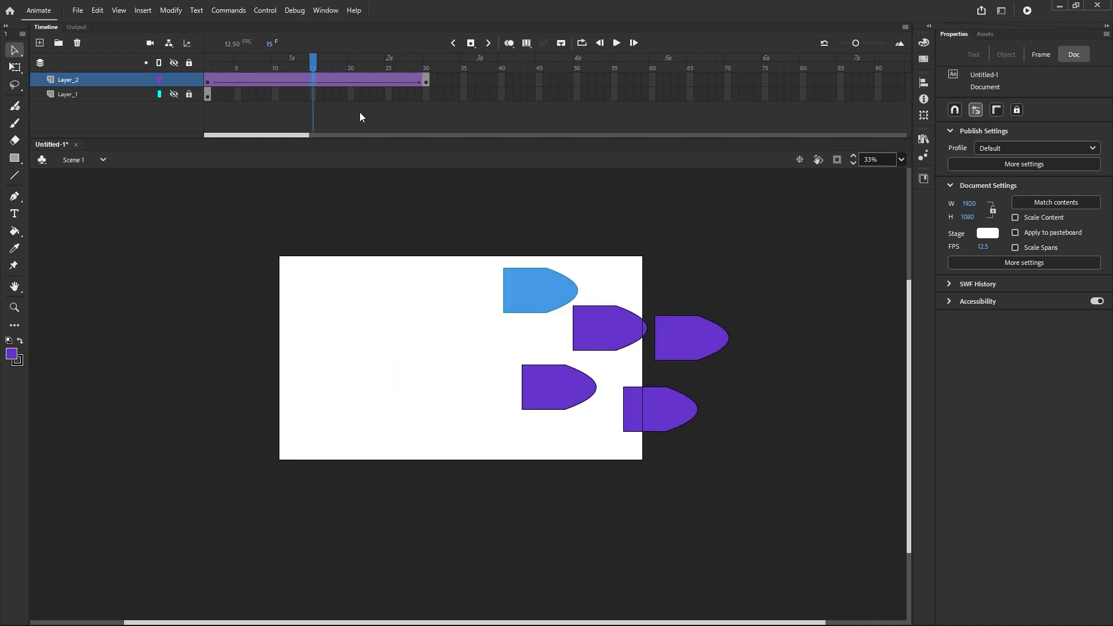
Insert a frame at frame 20 of Layer_2's tween to extend it by one frame.
click(426, 82)
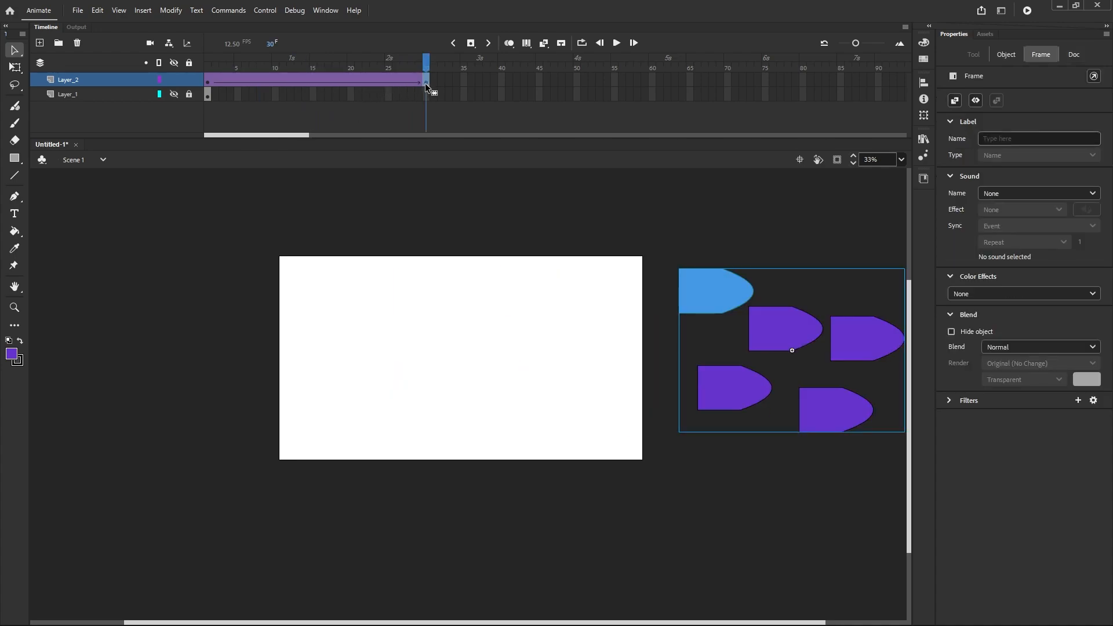
right_click(355, 85)
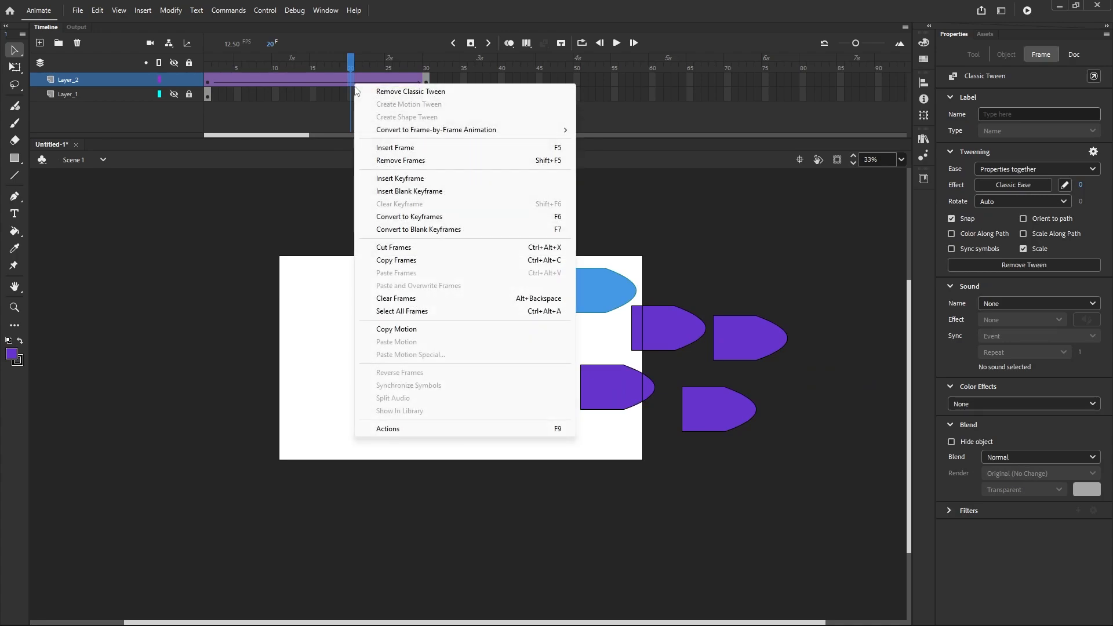
click(400, 148)
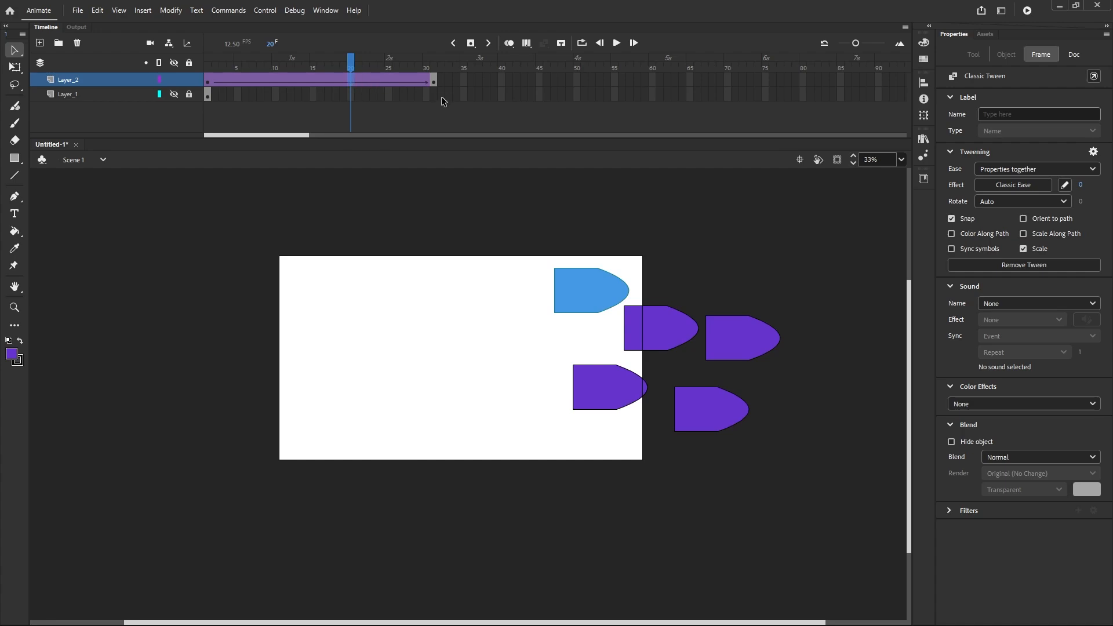
Remove frames 10 to 34 from Layer_2 and scrub through the remaining frames.
drag(457, 85, 283, 86)
right_click(284, 82)
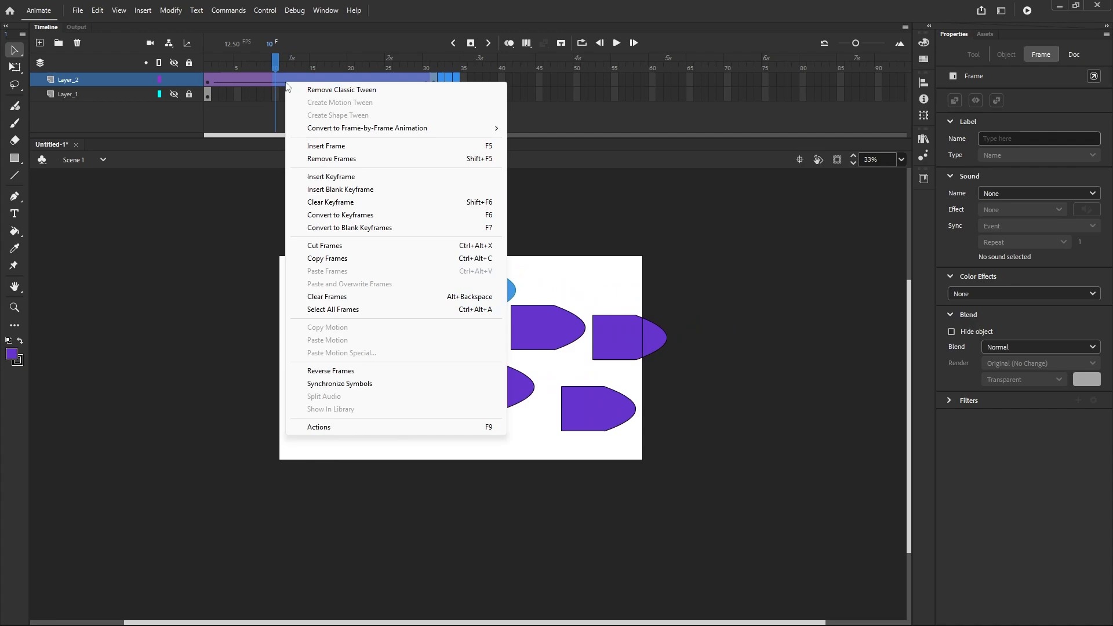
click(308, 160)
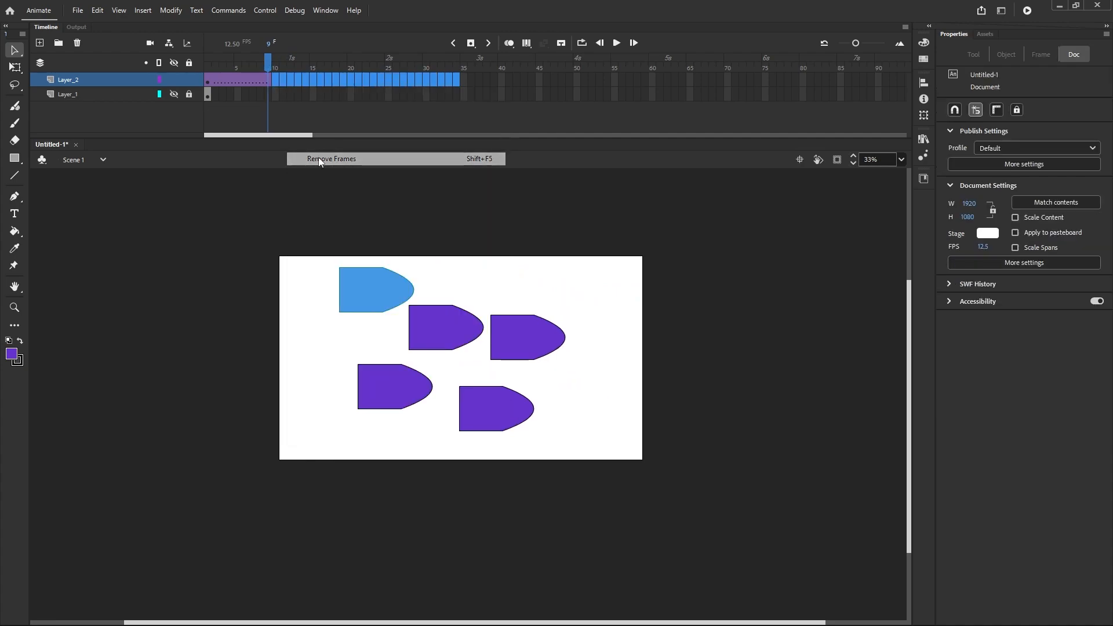
key(Return)
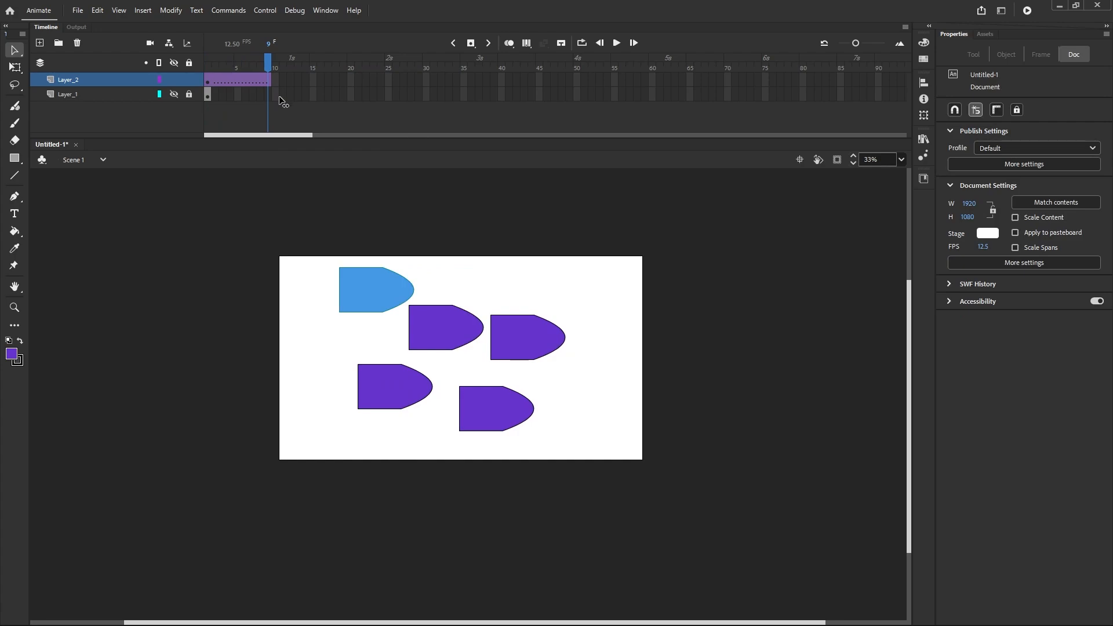
drag(279, 96, 220, 106)
Undo the removal of Layer_2's frames and go to the closing keyframe at frame 31 with nothing selected.
key(ctrl+z)
key(ctrl+z)
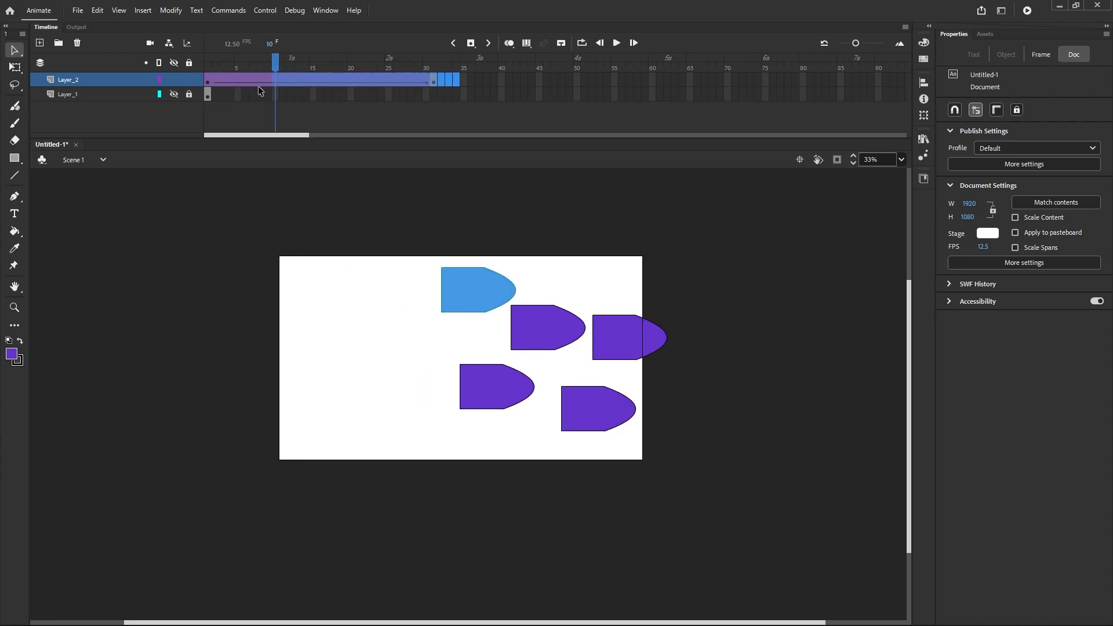
drag(280, 80, 434, 82)
click(634, 240)
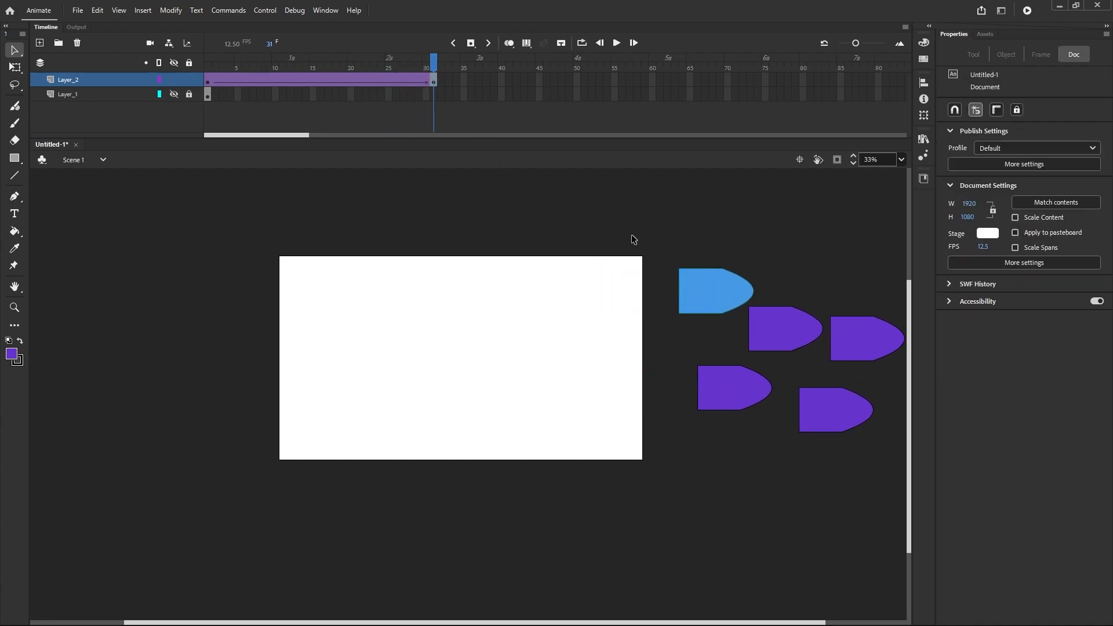
Place three red box instances from the library on the stage at Layer_2's frame 31 keyframe and deselect them.
click(924, 139)
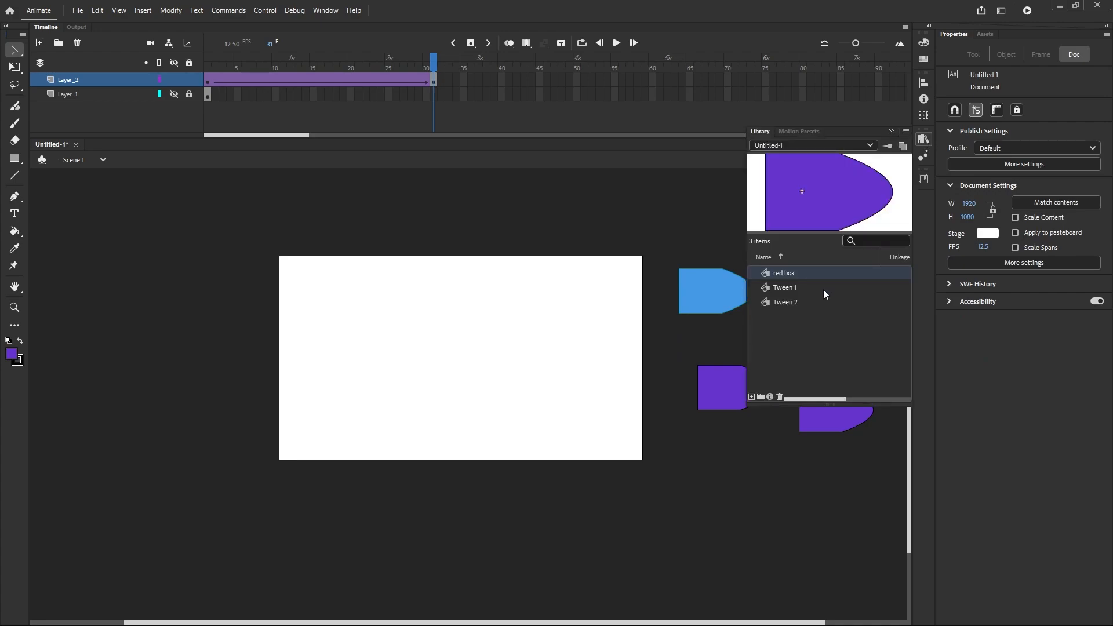
drag(787, 273, 434, 325)
drag(787, 274, 435, 410)
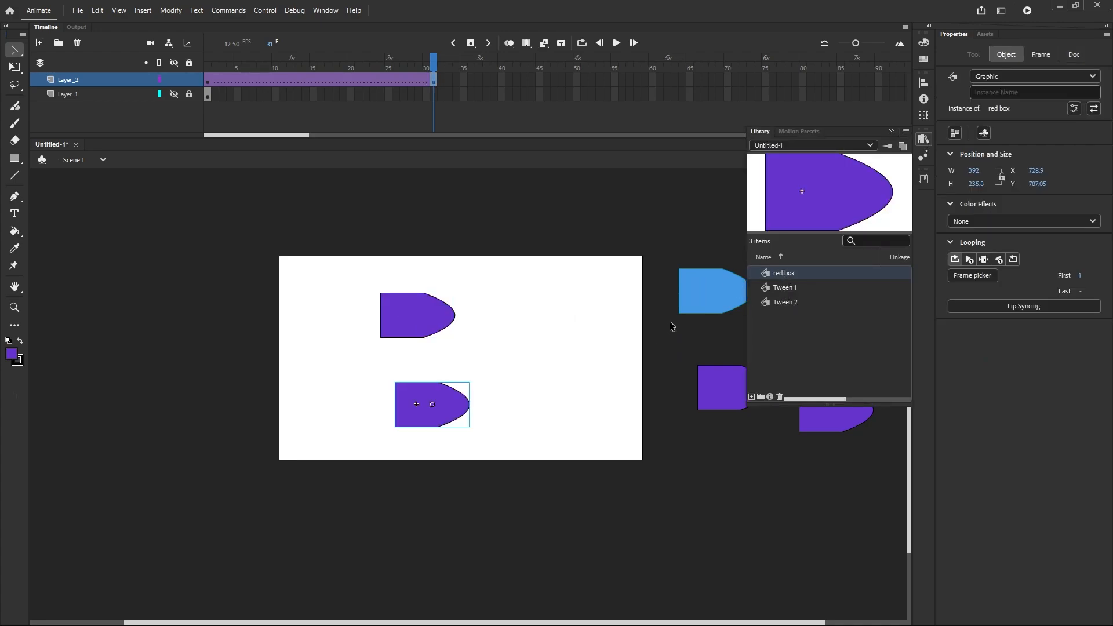
drag(785, 273, 529, 350)
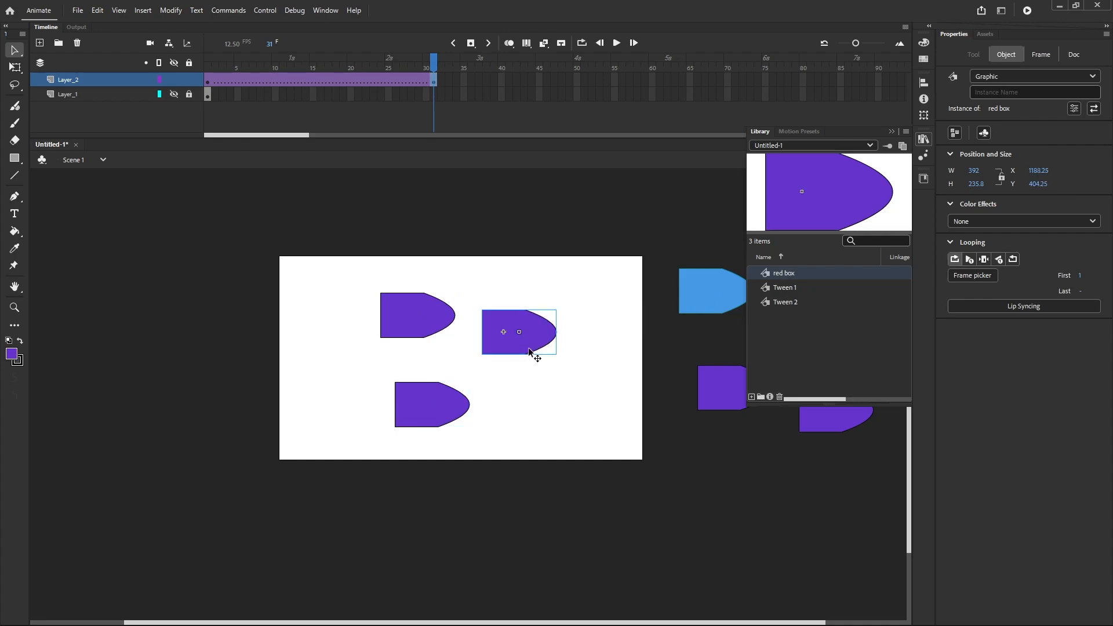
click(541, 266)
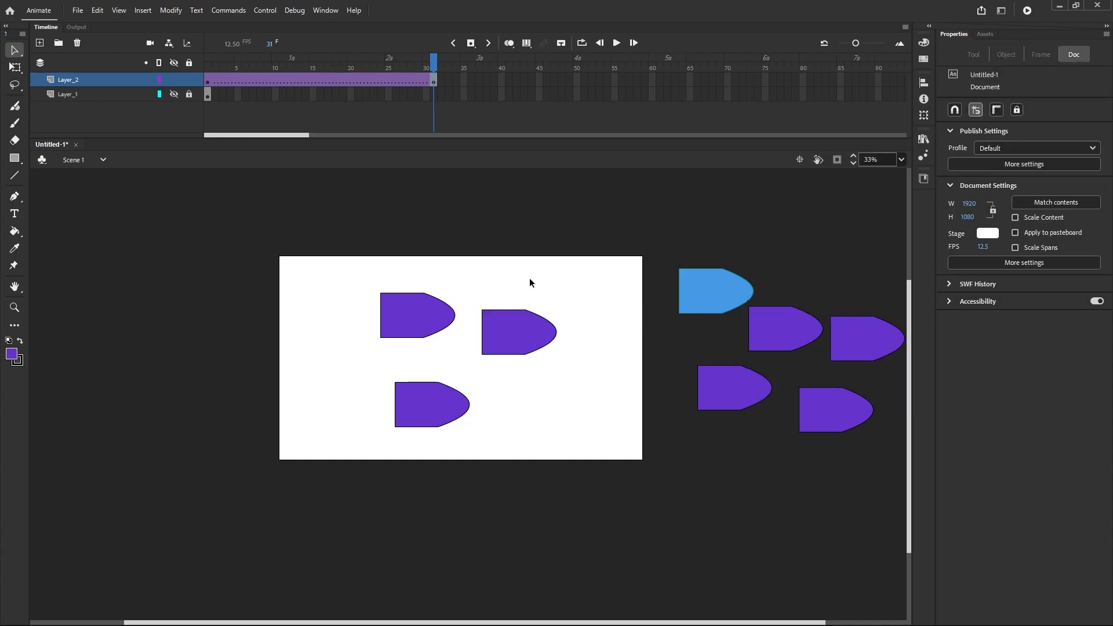
Undo the placement of the three extra red box instances.
key(ctrl+z)
key(ctrl+z)
key(ctrl+z)
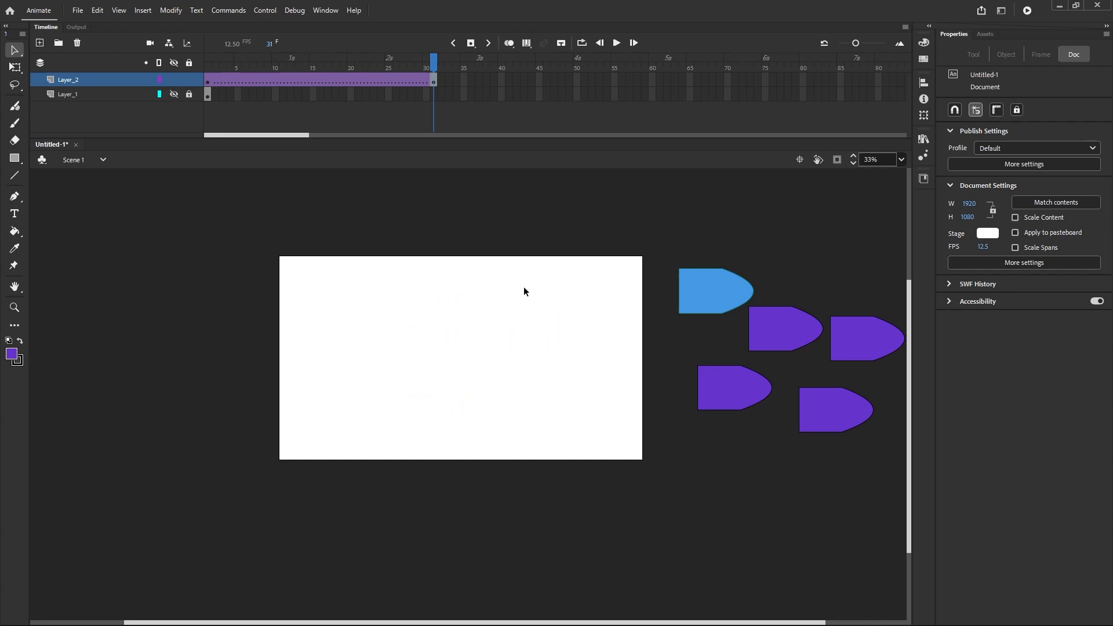
Step backward and forward through Layer_2's tween frame by frame to examine how the instances move.
key(comma)
key(comma)
key(comma)
key(comma)
key(comma)
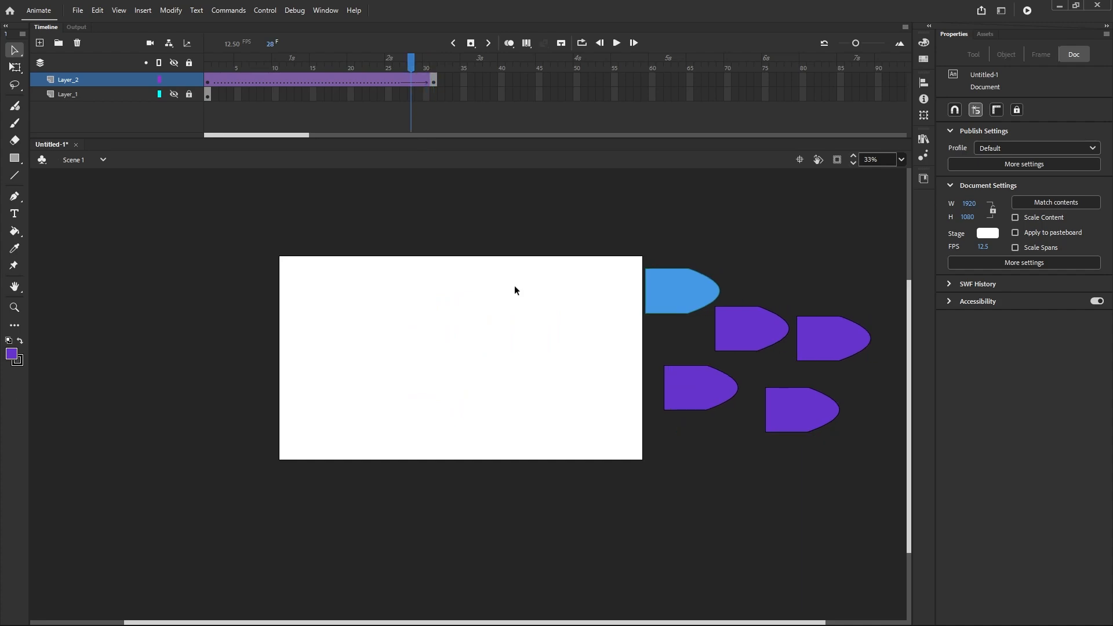
key(comma)
key(comma)
key(comma)
key(comma)
key(comma)
key(comma)
key(comma)
key(comma)
key(comma)
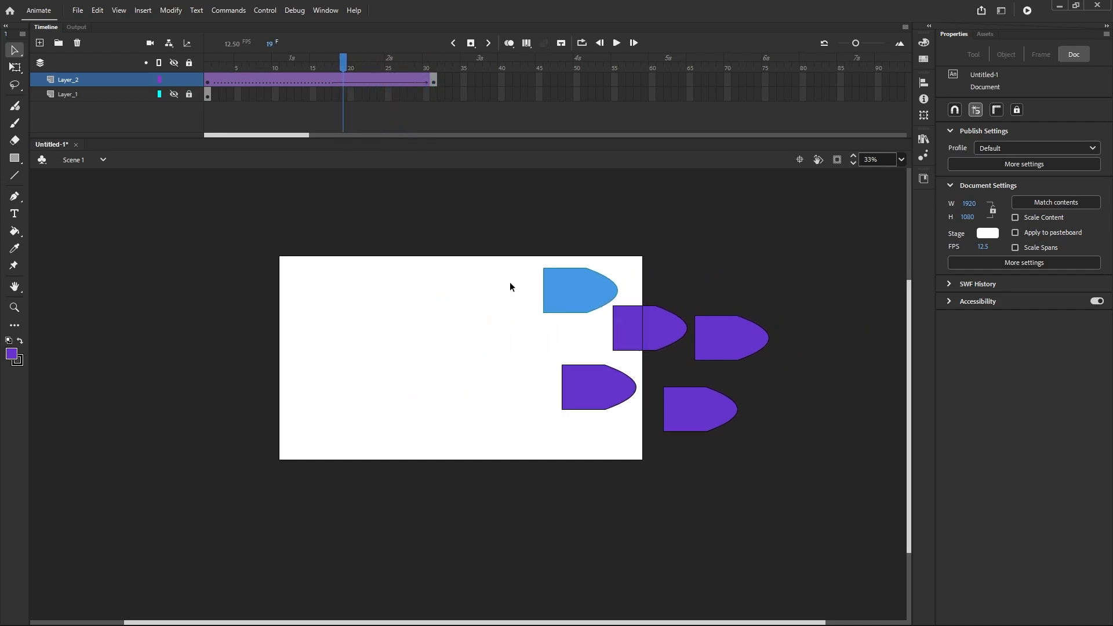
key(comma)
key(comma)
key(comma)
key(comma)
key(comma)
key(comma)
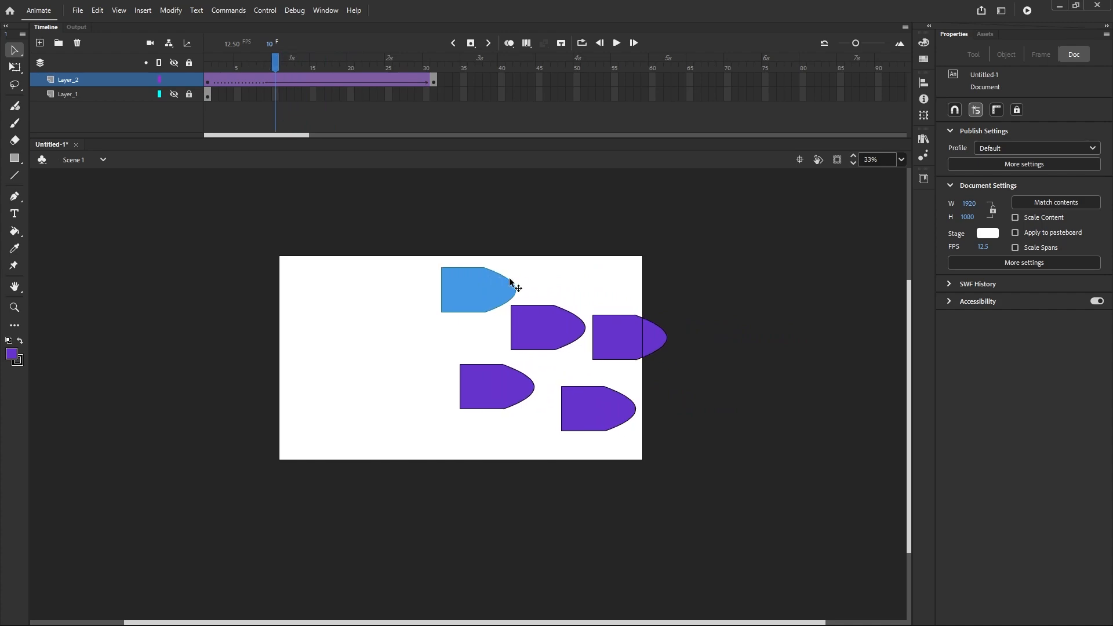
key(period)
key(period)
key(period)
key(period)
key(period)
key(period)
key(period)
key(period)
key(period)
key(comma)
key(comma)
key(comma)
key(comma)
key(comma)
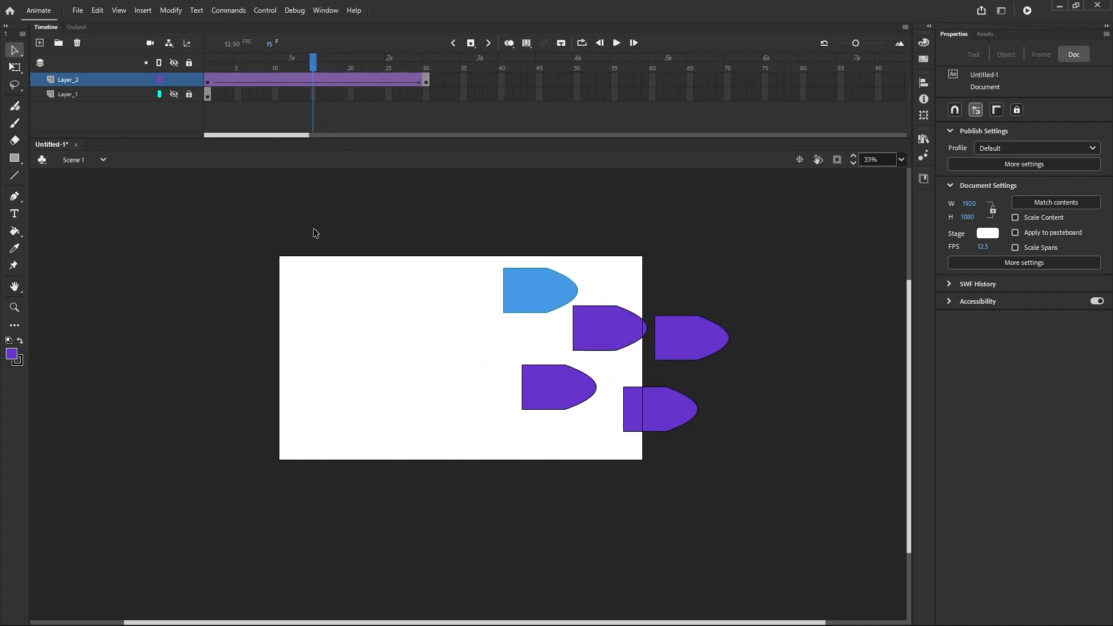
Add a new layer above Layer_2 and select its first frame.
click(40, 42)
click(211, 81)
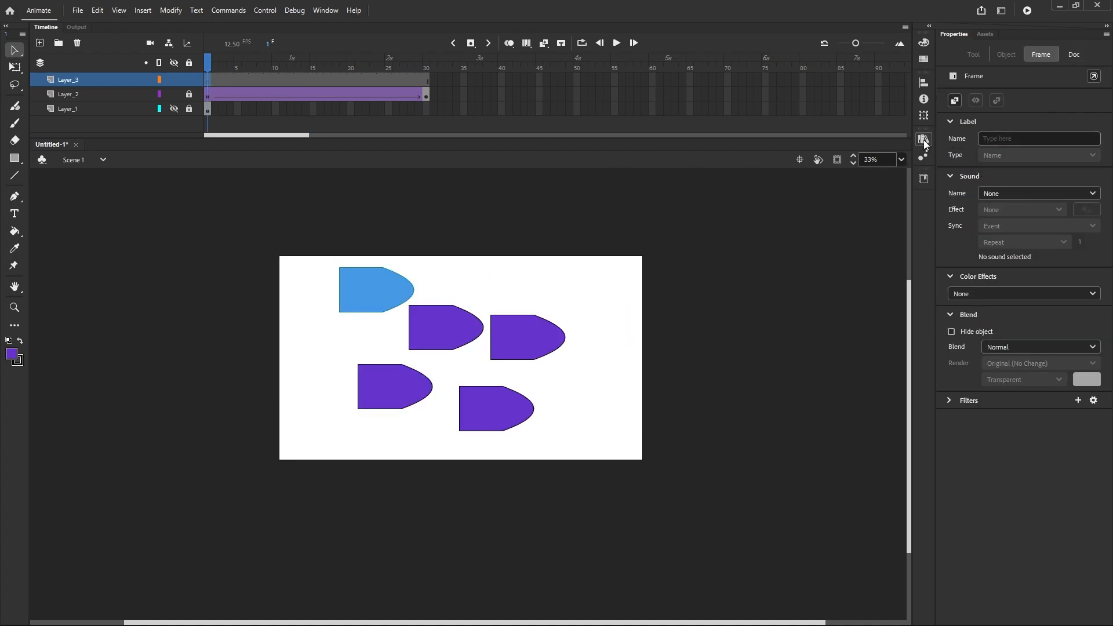
Place a red box instance from the library near the stage's left edge on Layer_3's first frame, at about X 138, Y 432, and hide Layer_2.
click(923, 139)
drag(750, 291, 317, 352)
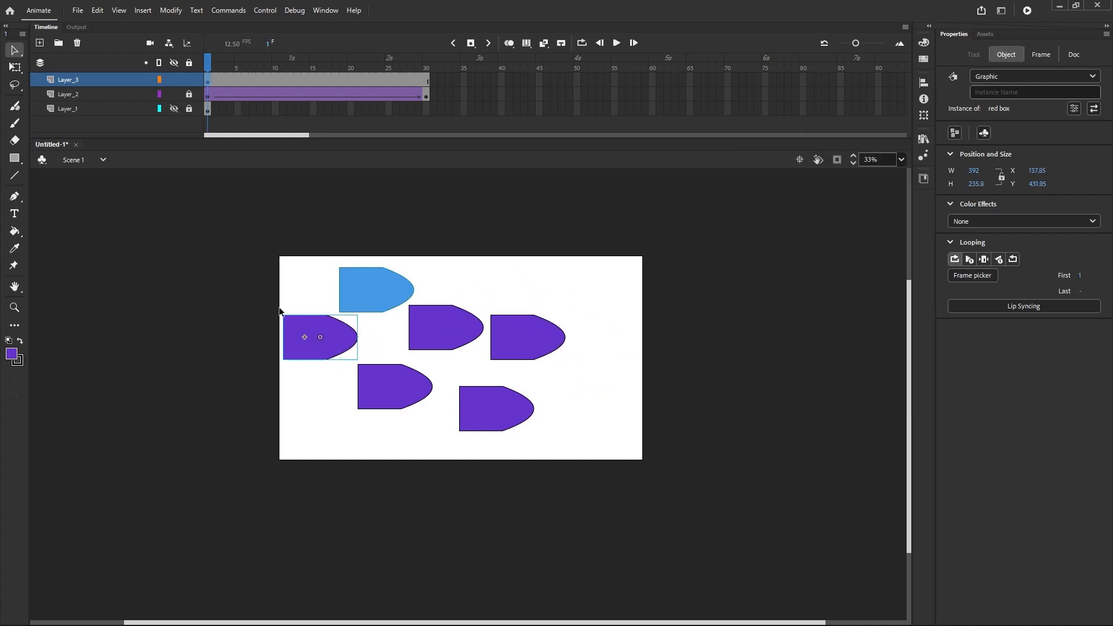
click(175, 94)
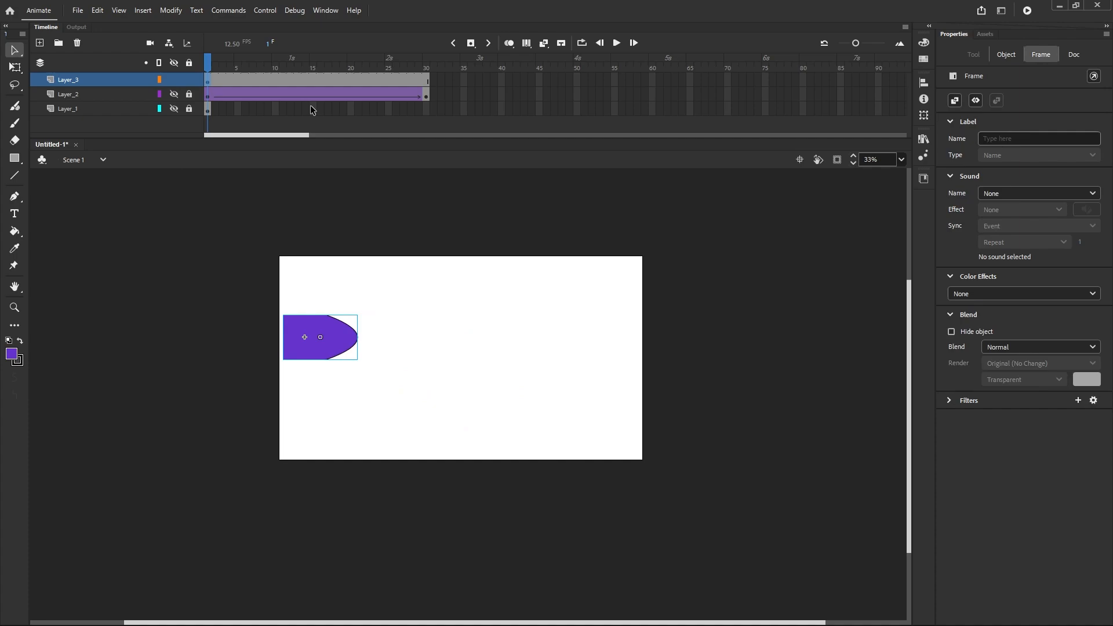
Insert a keyframe at frame 30 of Layer_3 and move its instance beyond the stage's right edge, to about X 2331, Y 542.
right_click(426, 83)
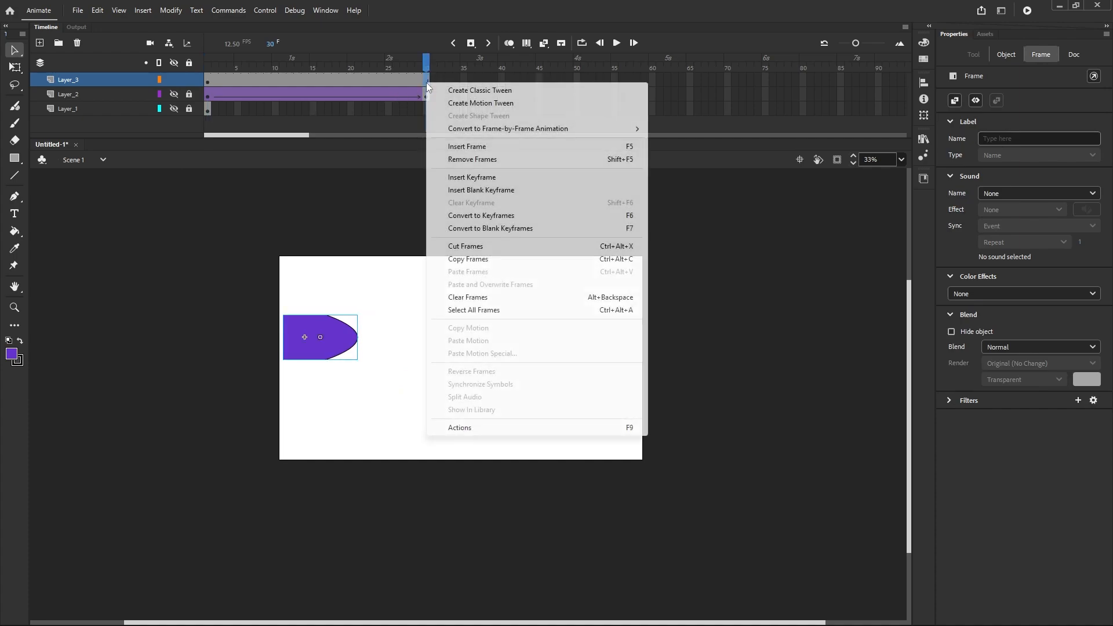
click(458, 178)
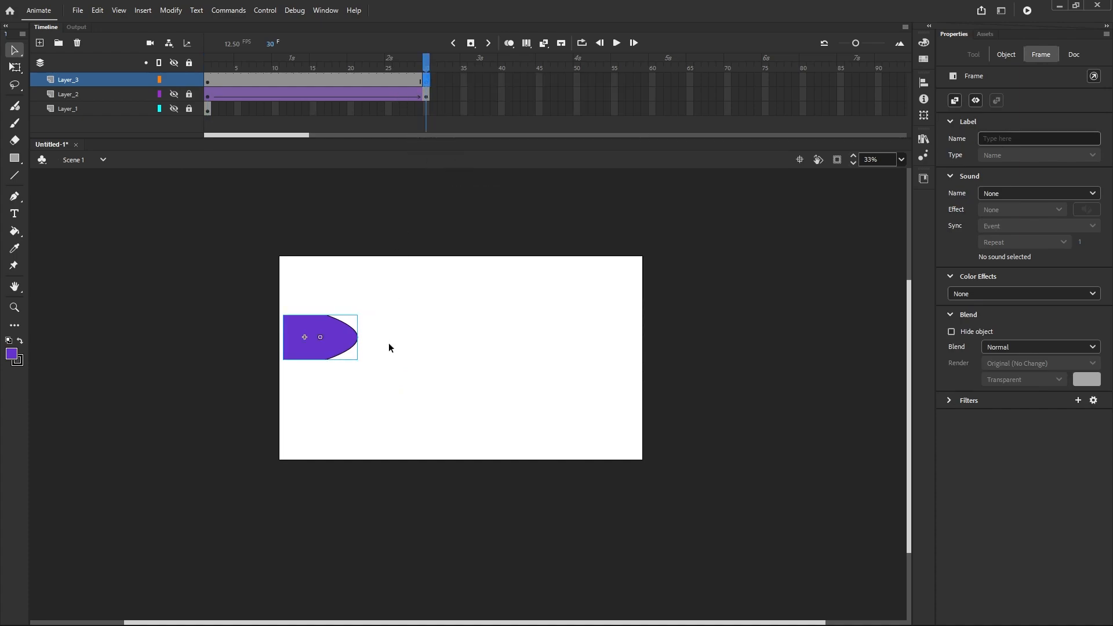
drag(347, 346, 752, 366)
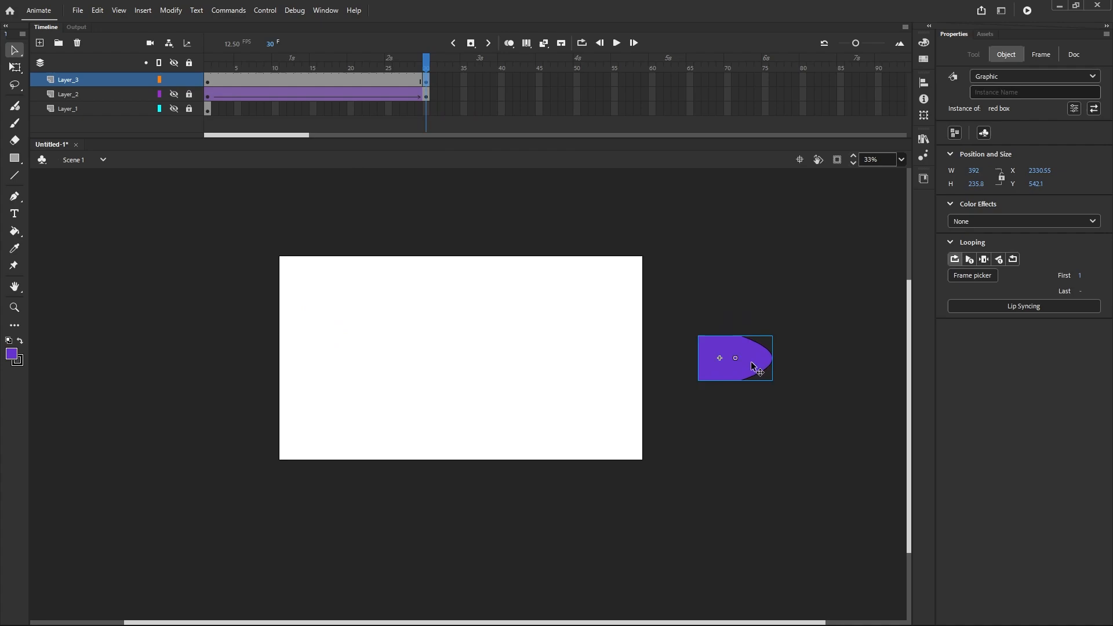
Create a classic tween between Layer_3's two keyframes and play the animation from frame 1.
click(328, 83)
right_click(328, 84)
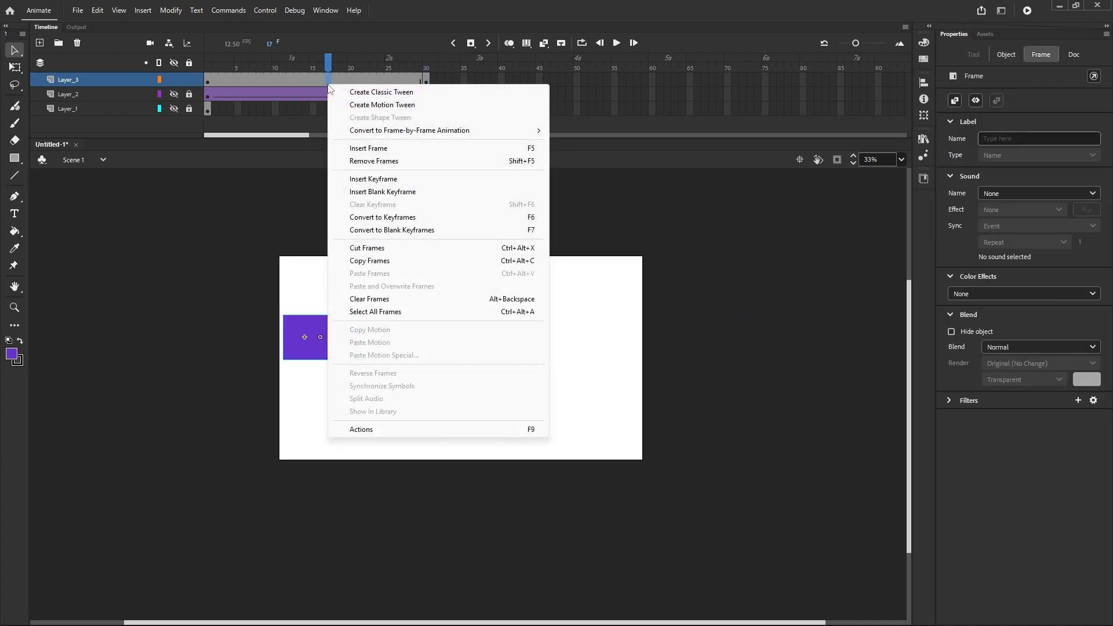
click(358, 93)
drag(329, 66, 181, 75)
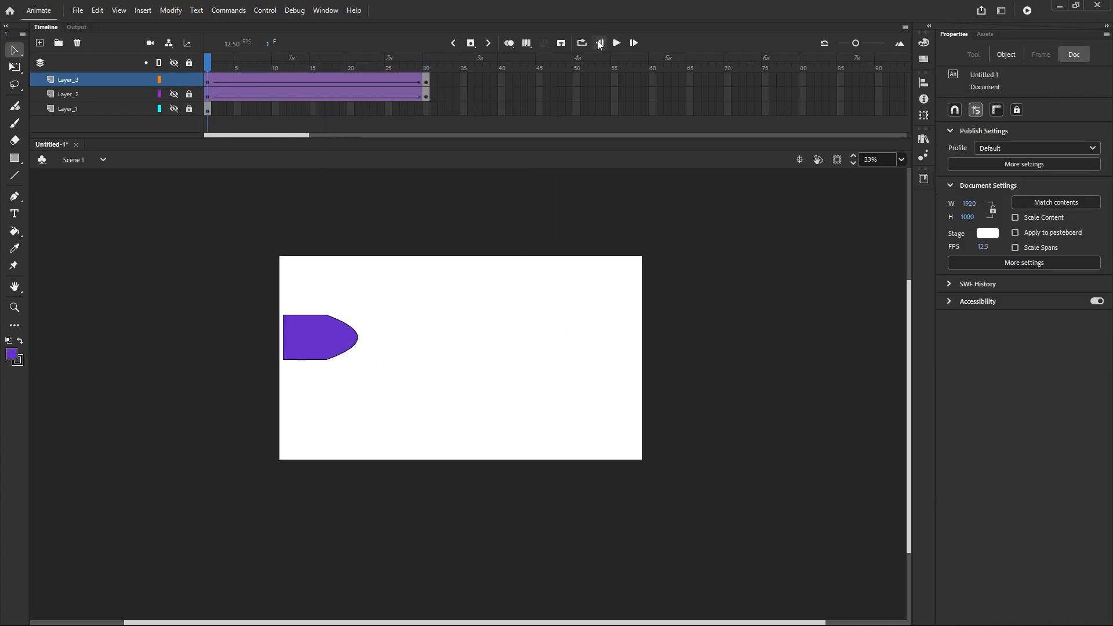
click(616, 44)
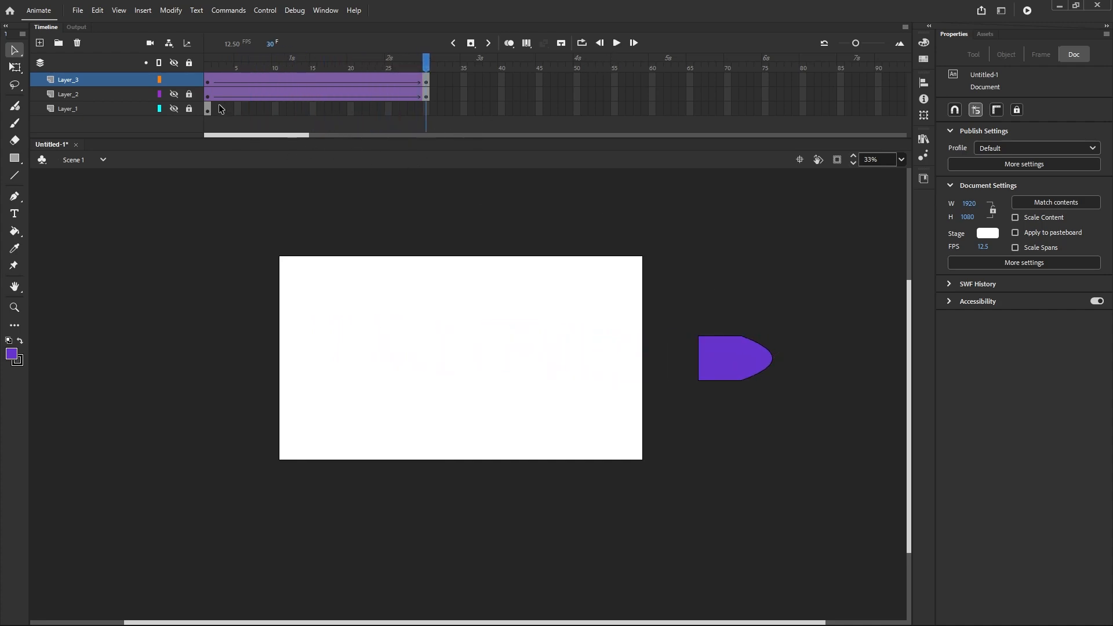
Step through Layer_3's tween frame by frame to examine the in-between positions, return to frame 1, and look over the library's symbols.
drag(210, 85, 260, 82)
click(267, 85)
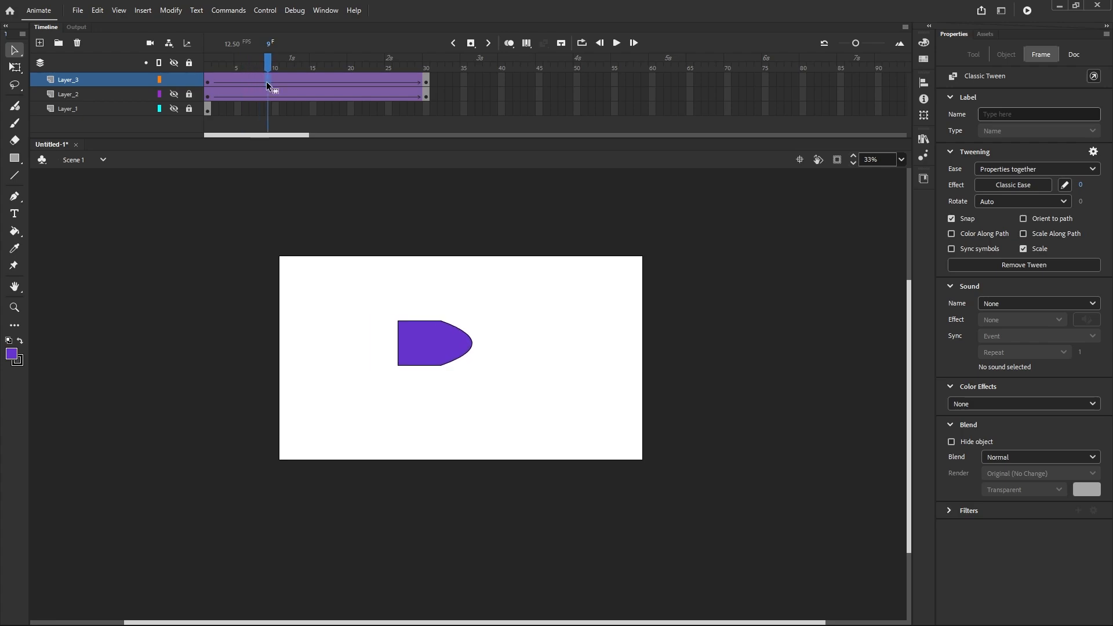
click(276, 81)
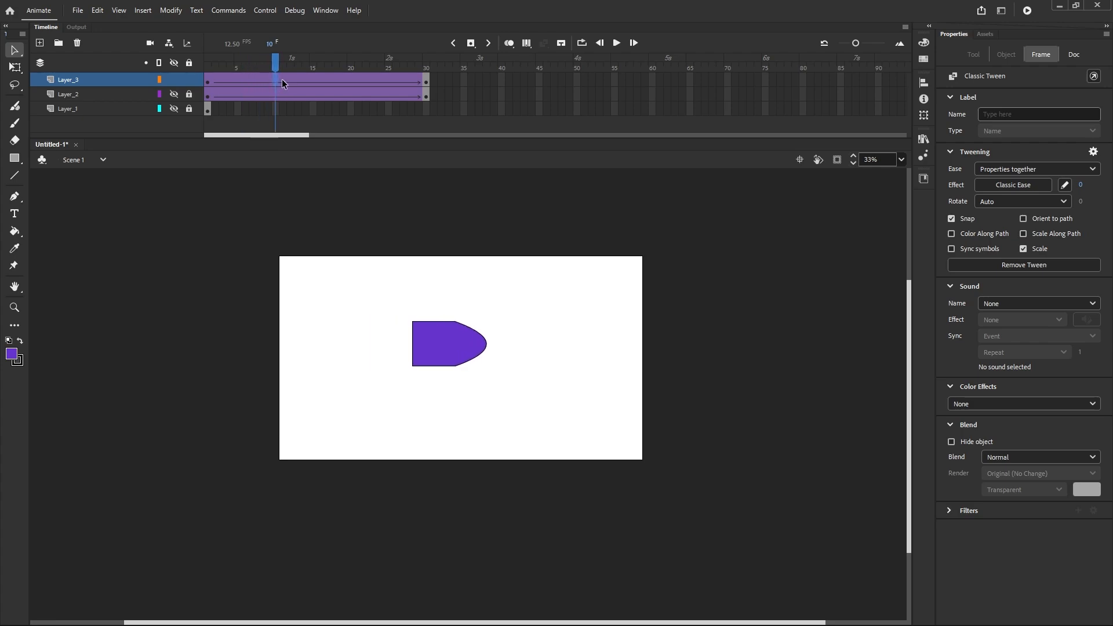
click(283, 80)
click(290, 79)
click(298, 81)
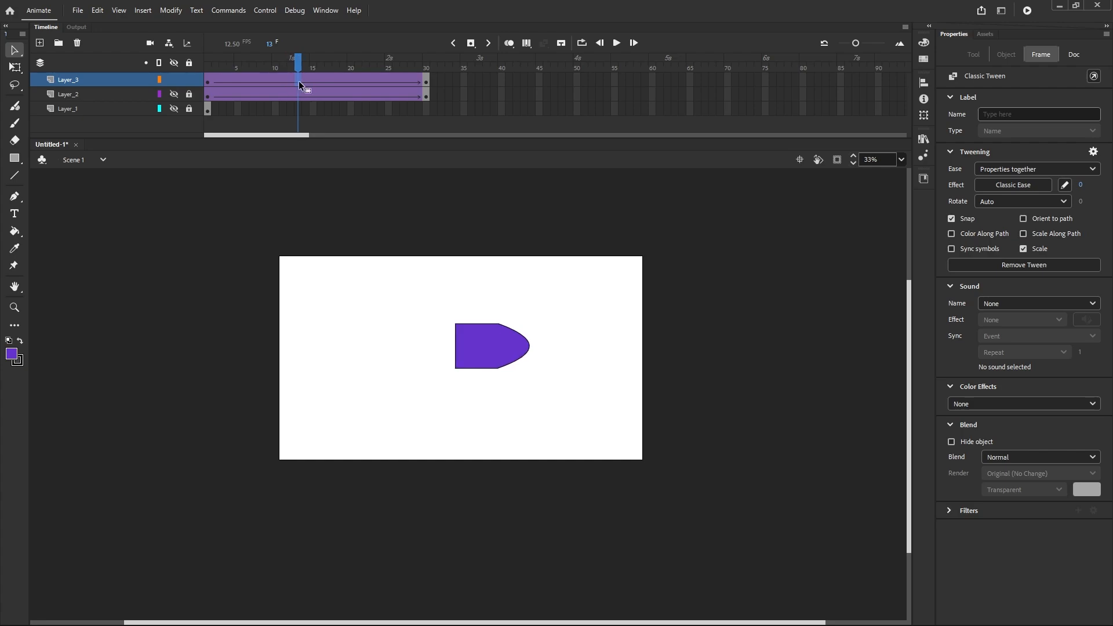
click(307, 84)
click(313, 86)
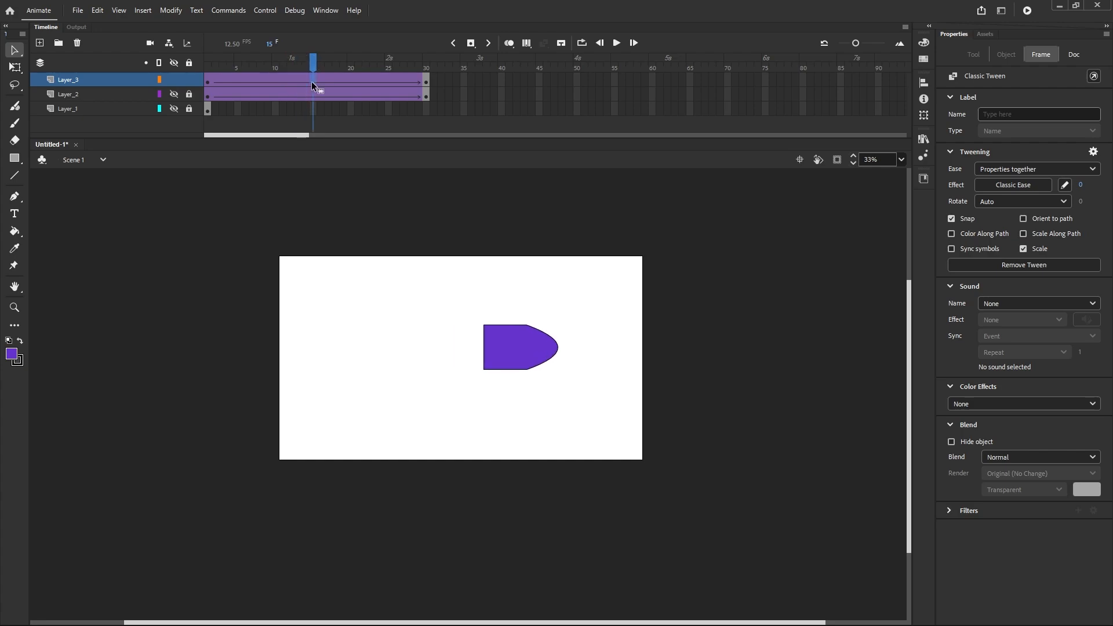
click(321, 80)
click(327, 78)
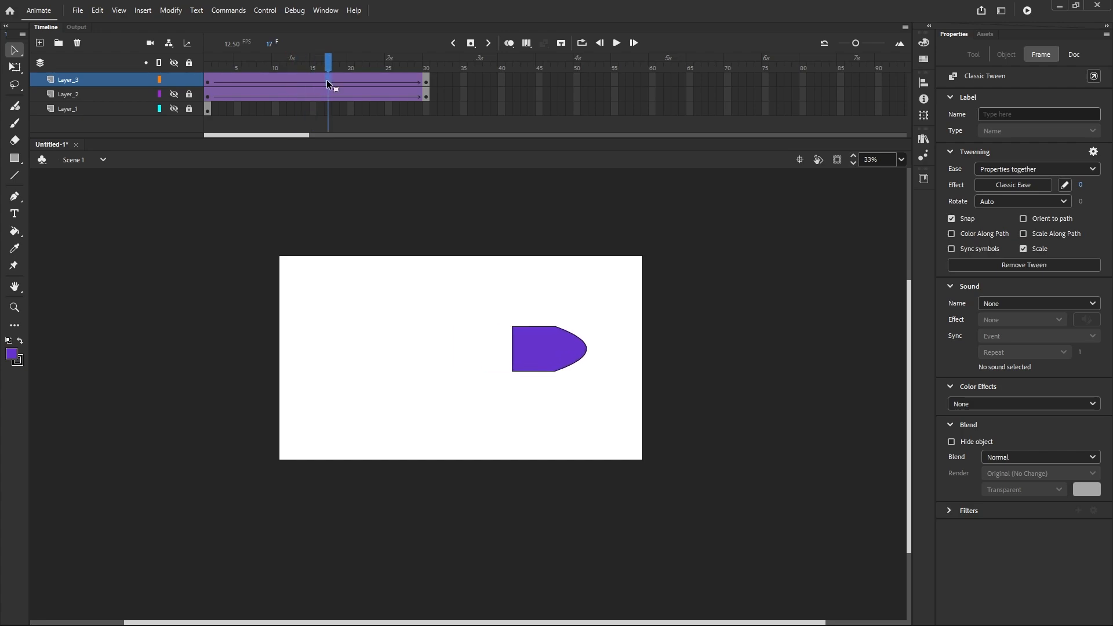
click(335, 79)
click(341, 82)
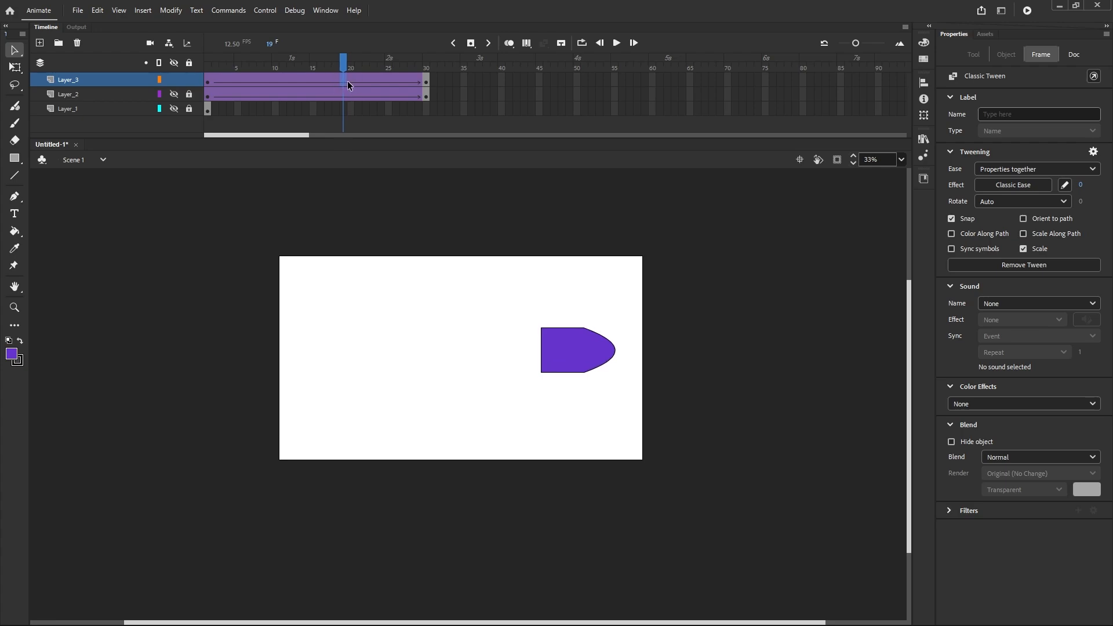
click(350, 82)
click(356, 82)
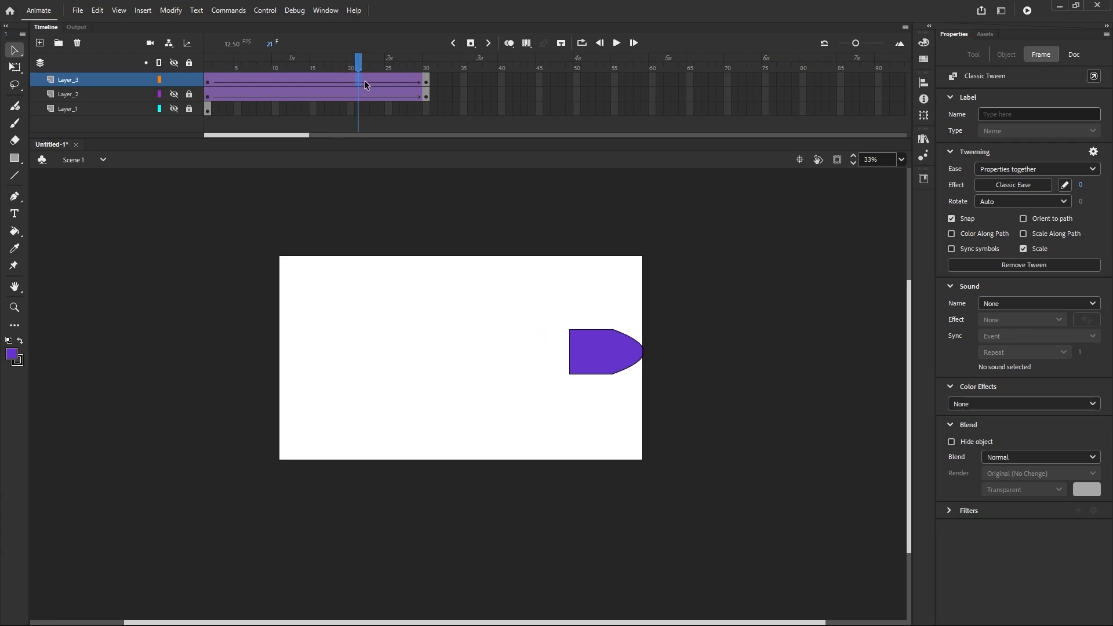
click(365, 80)
click(372, 82)
click(382, 81)
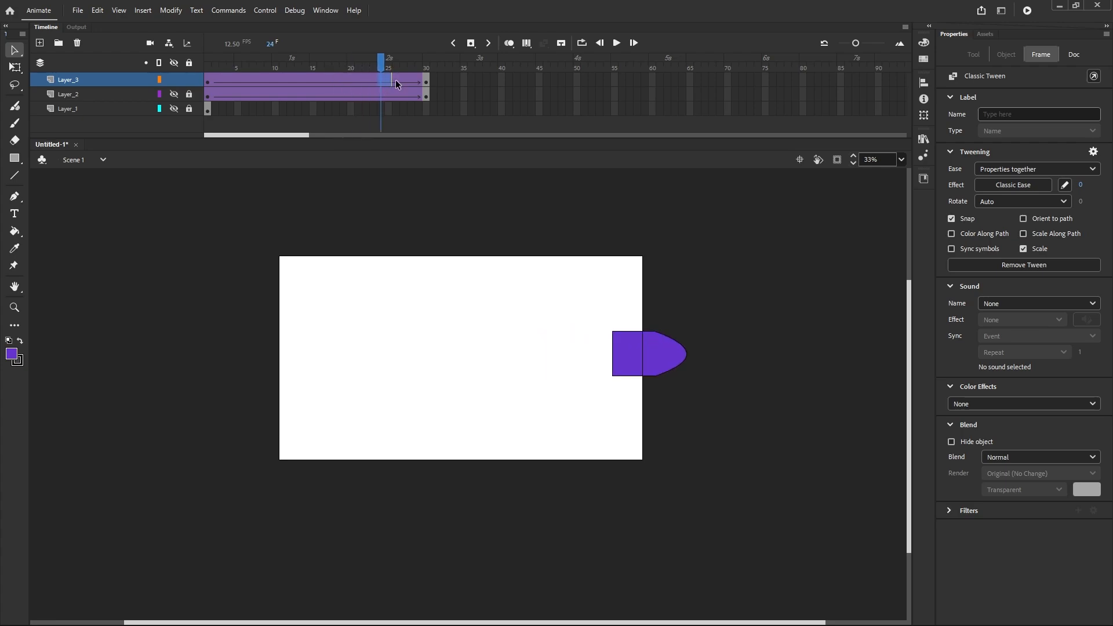
click(396, 81)
click(412, 82)
click(416, 82)
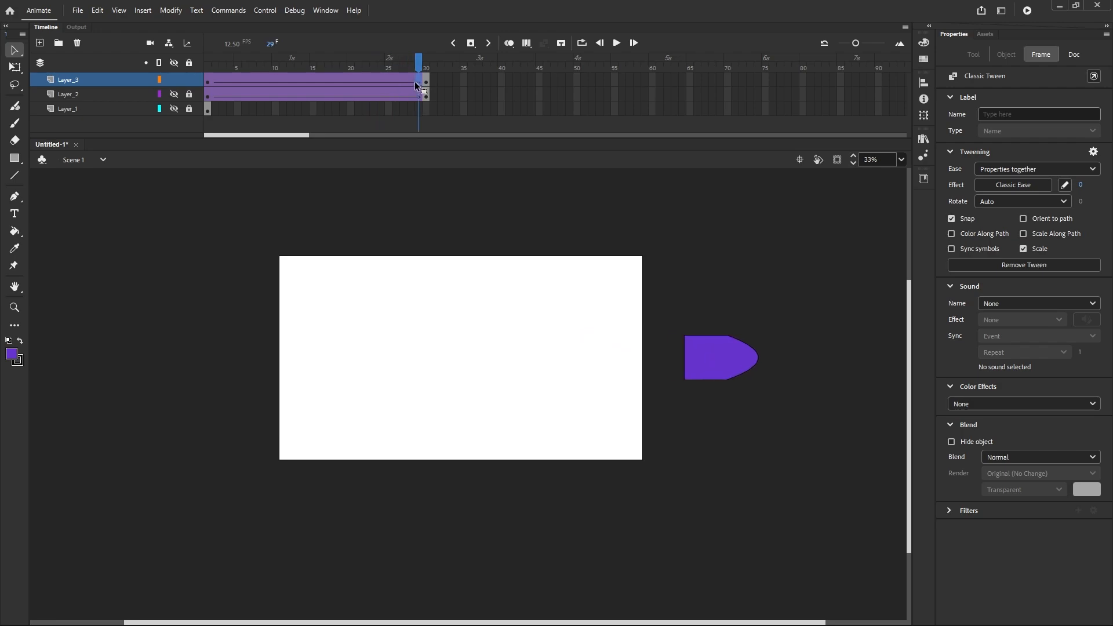
drag(419, 68, 196, 88)
click(224, 115)
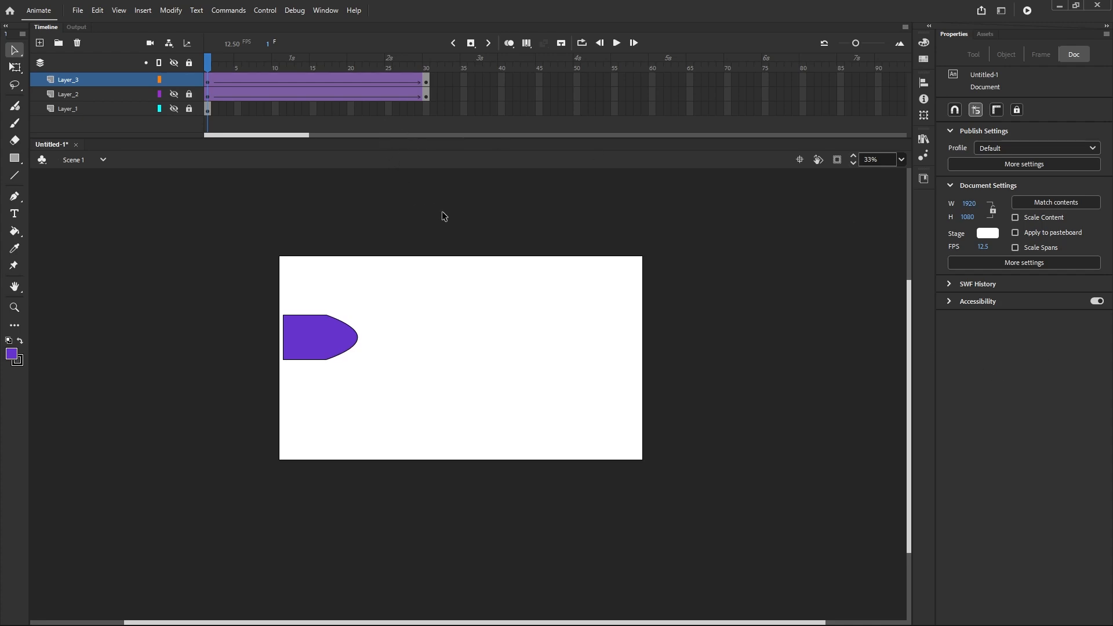
click(924, 140)
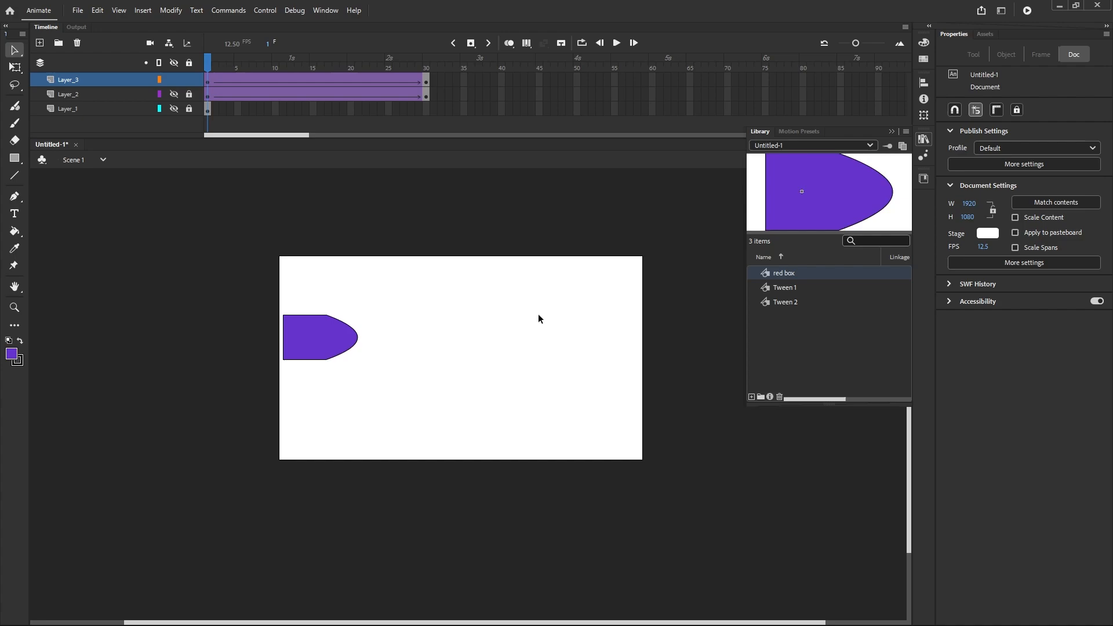
click(637, 167)
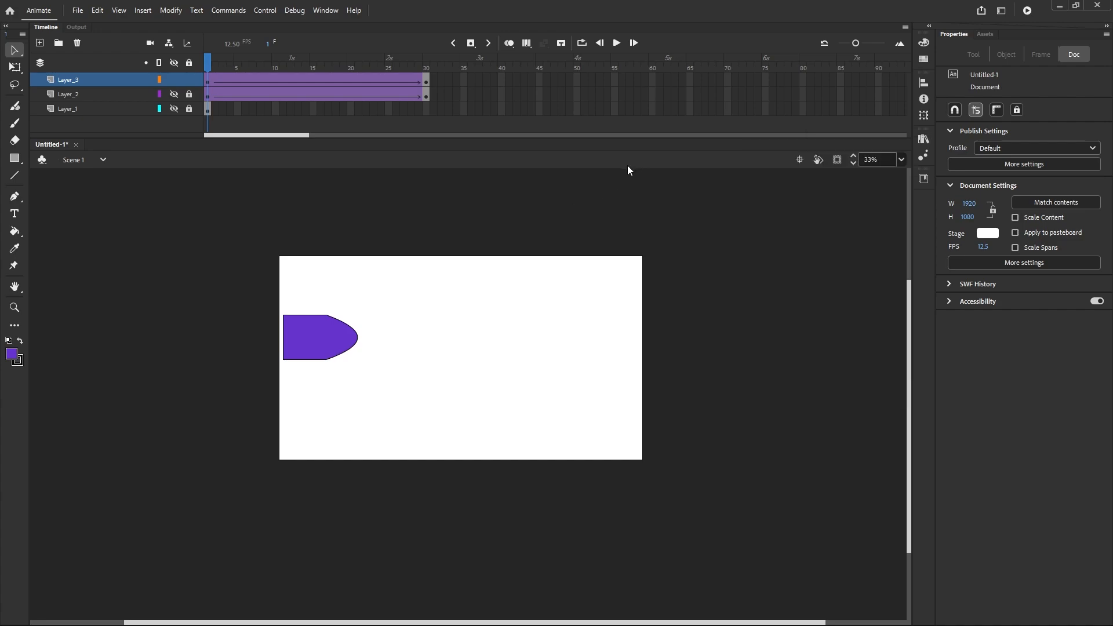
Apply an Advanced color effect with a red offset of 93 to Layer_3's instance, and check the symbol's own colour in its editing mode.
click(329, 349)
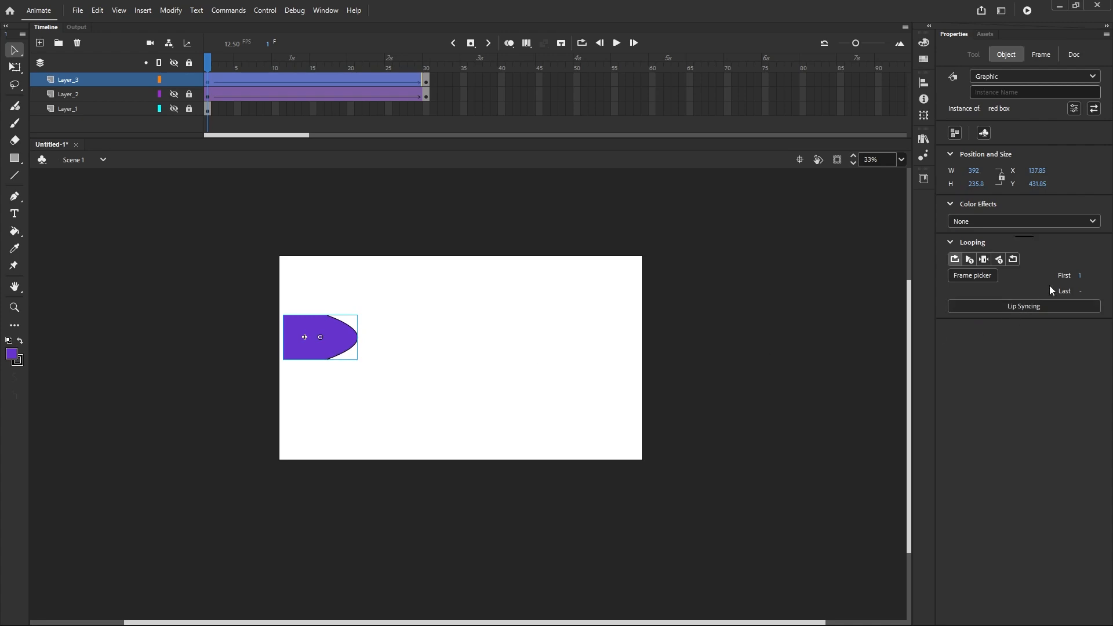
click(1084, 225)
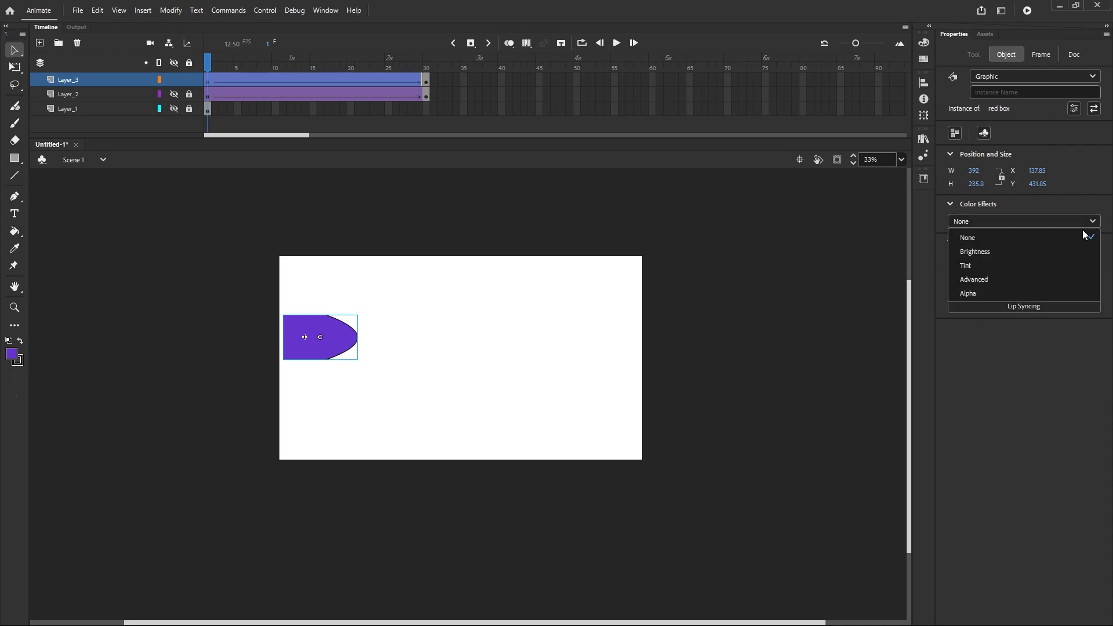
click(965, 280)
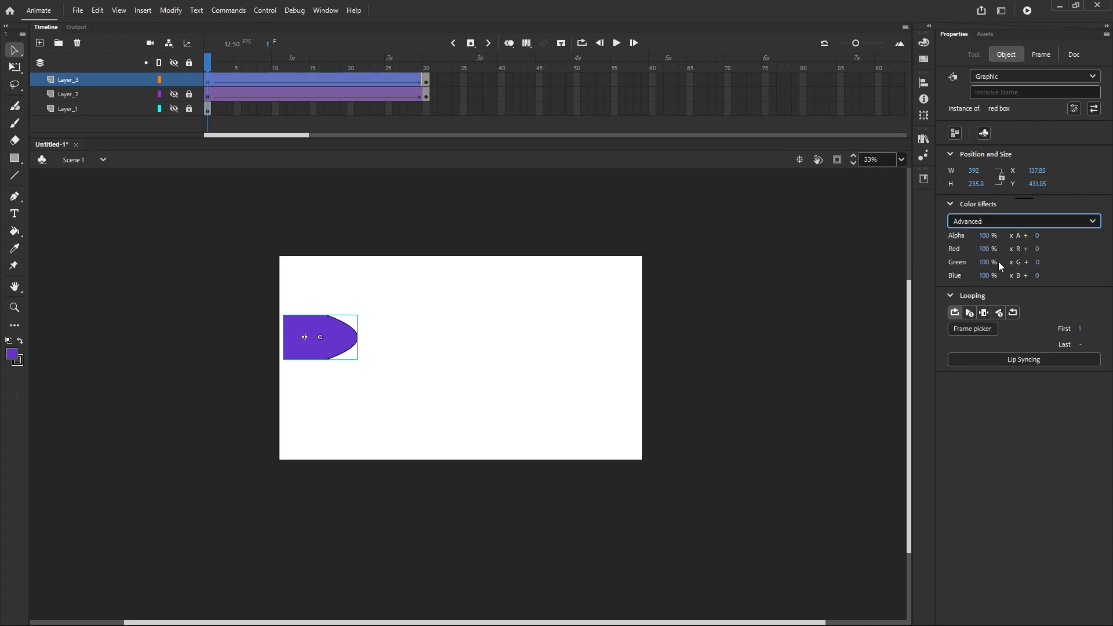
mouse_move(1036, 251)
mouse_down()
mouse_move(1073, 253)
mouse_move(859, 264)
mouse_move(1067, 253)
mouse_move(1053, 254)
mouse_up()
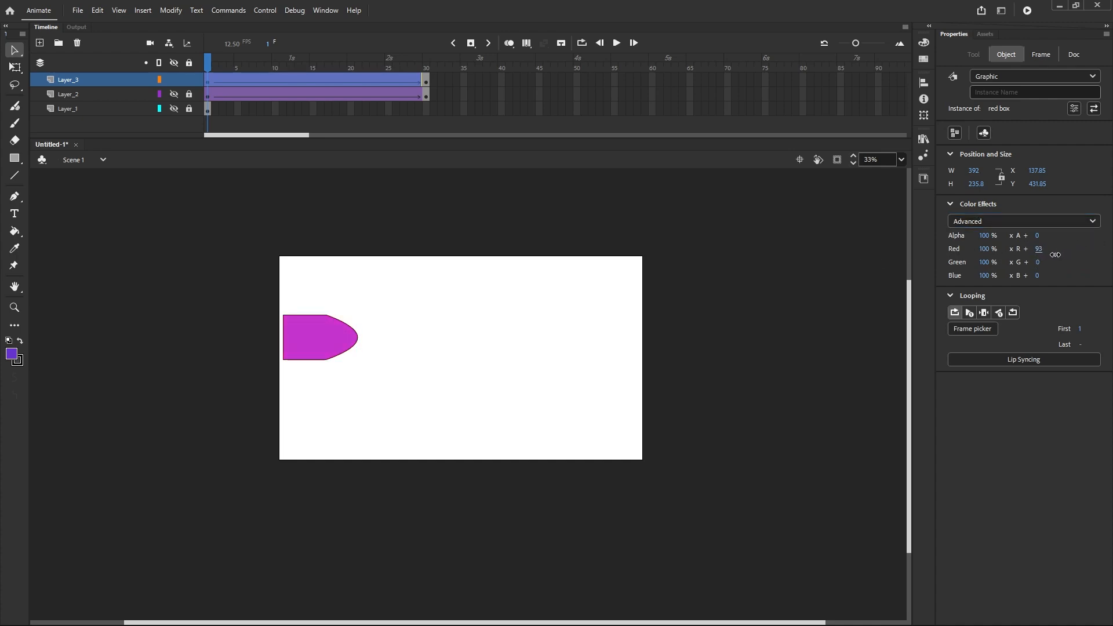
double_click(340, 348)
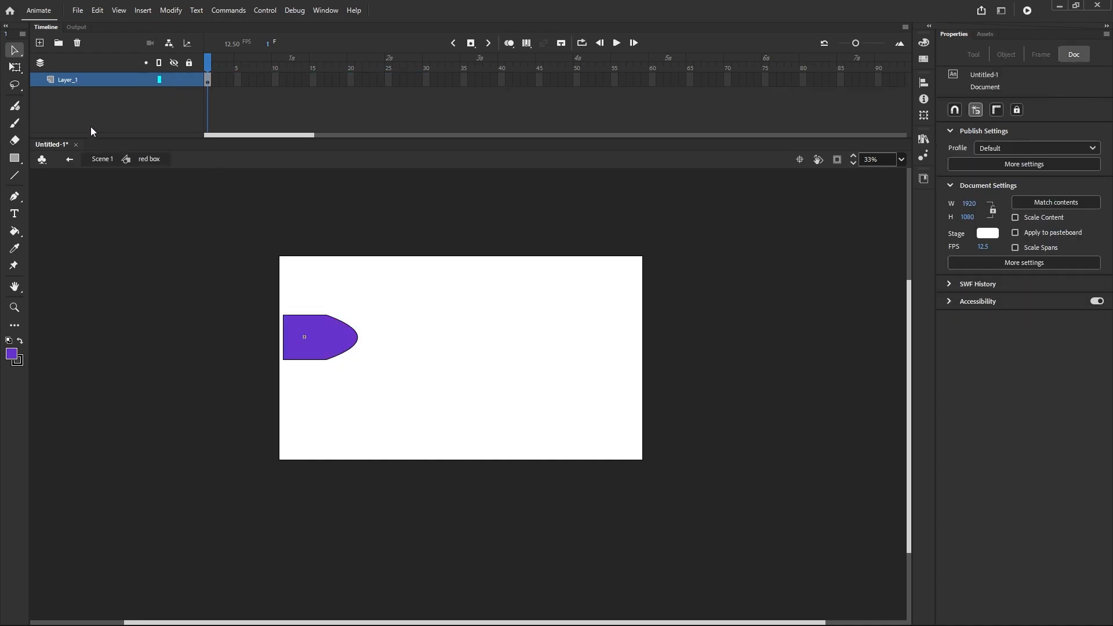
click(68, 160)
Lock and hide Layer_3, and show and unlock Layer_2.
click(188, 80)
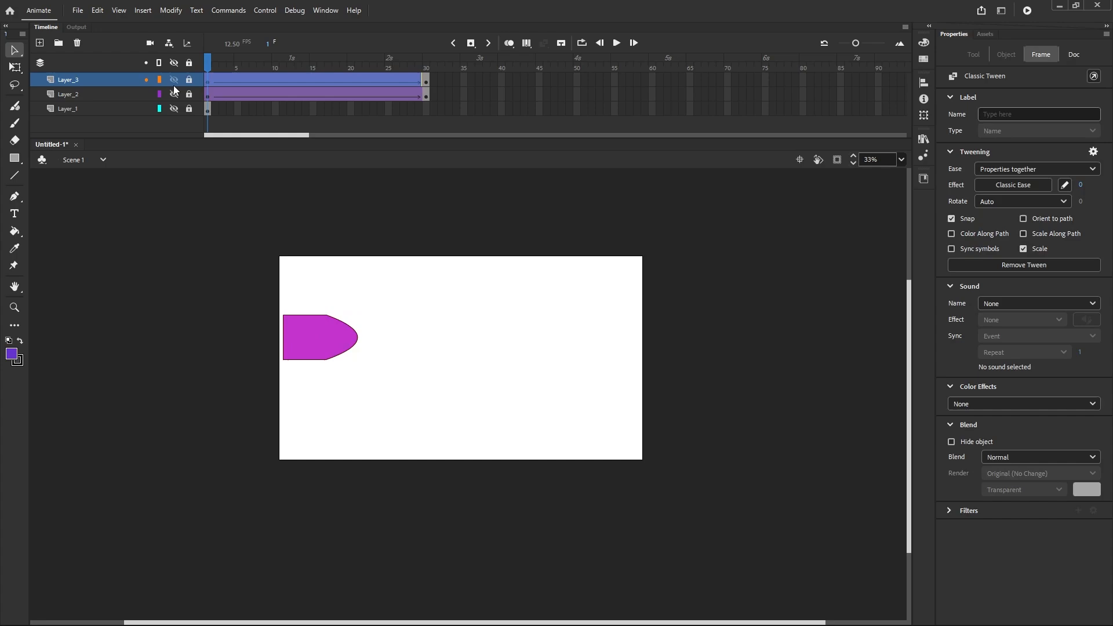
click(174, 80)
click(174, 95)
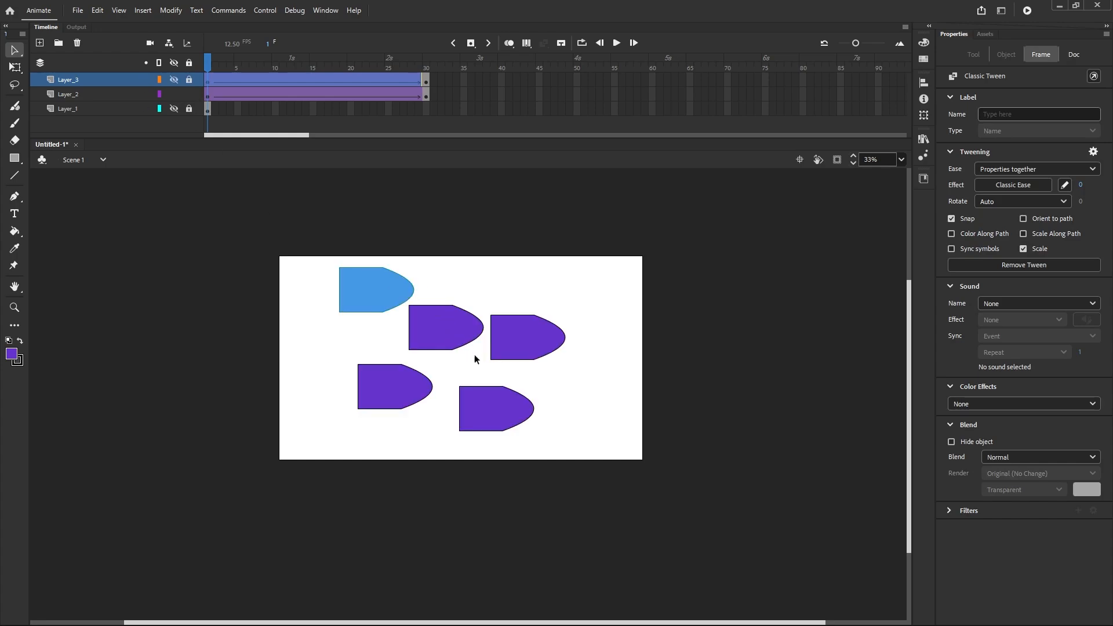
Edit the red box symbol nested inside Tween 1, bending its straight left edge deeply inward into a curve, and return to Scene 1.
click(516, 411)
double_click(518, 410)
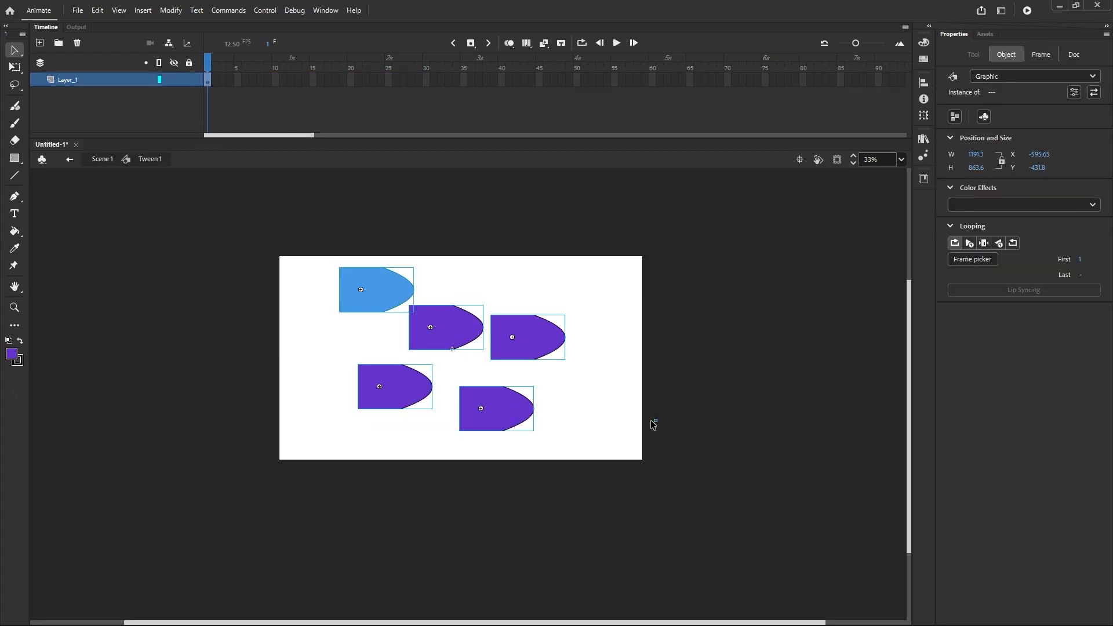
double_click(510, 412)
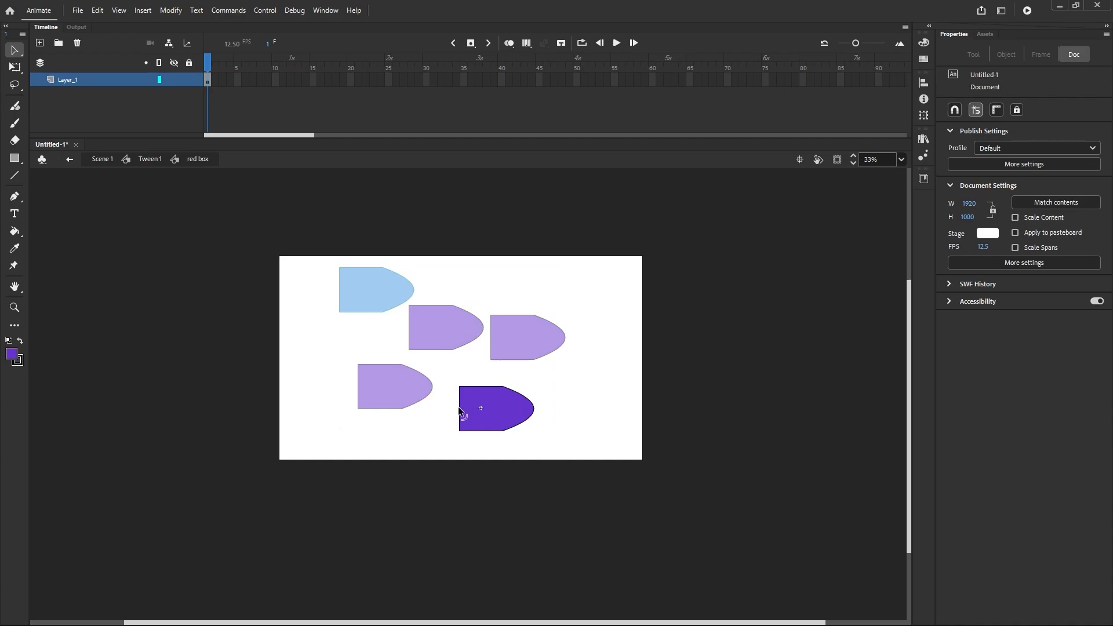
drag(460, 406, 501, 407)
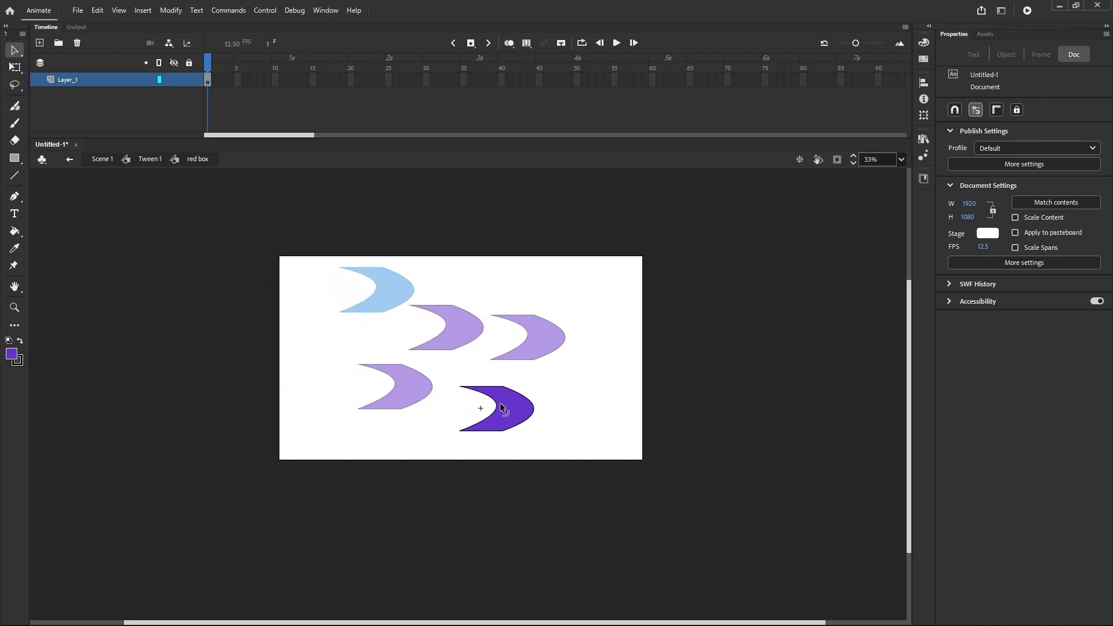
click(70, 159)
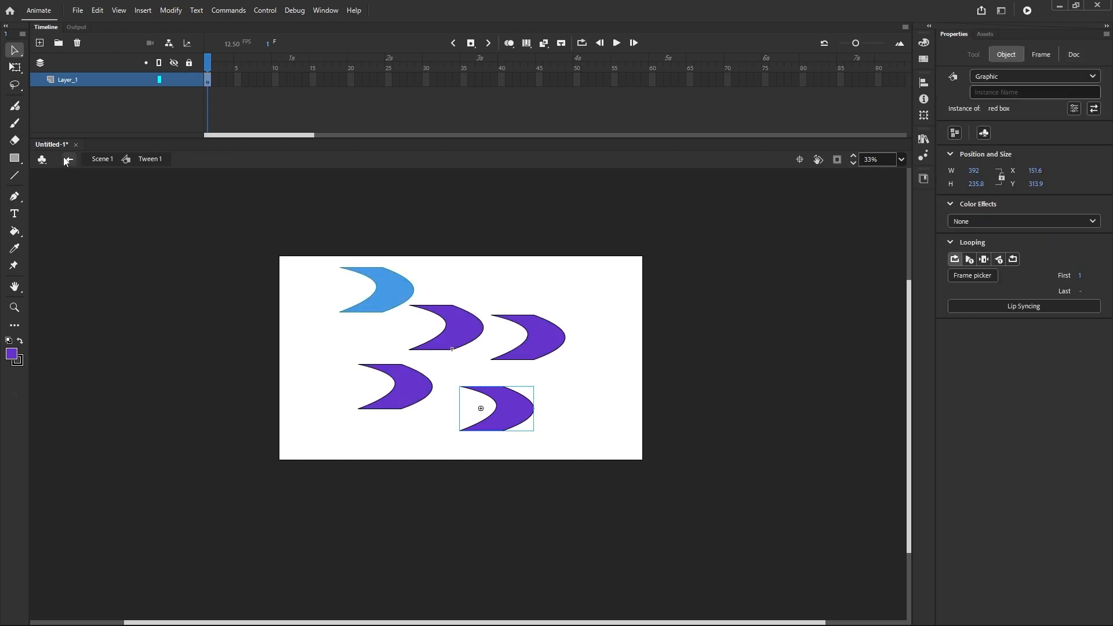
click(69, 160)
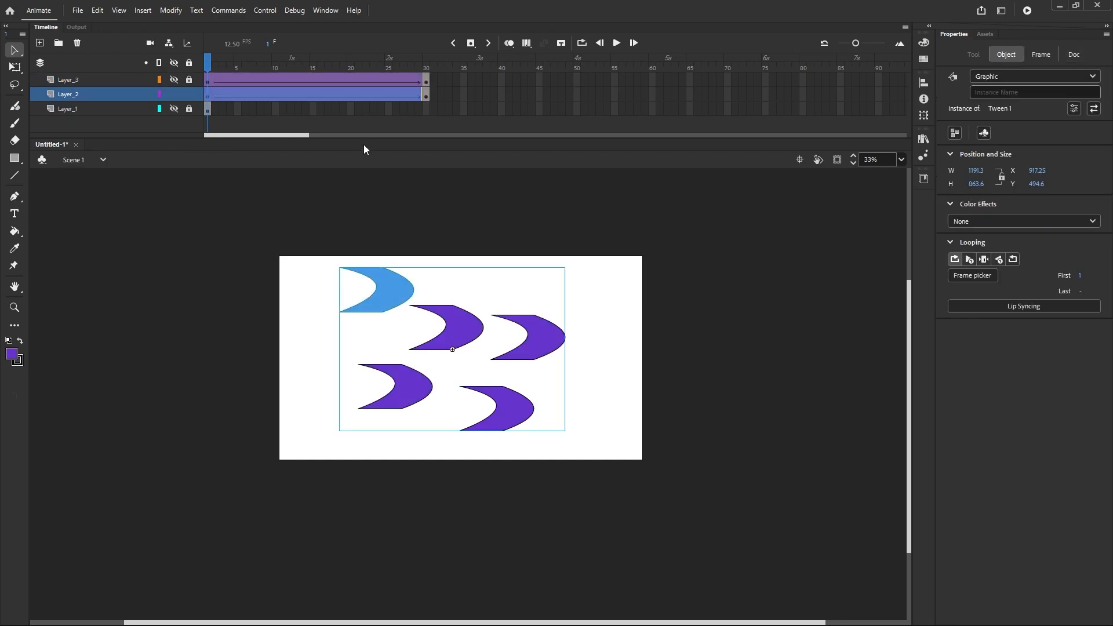